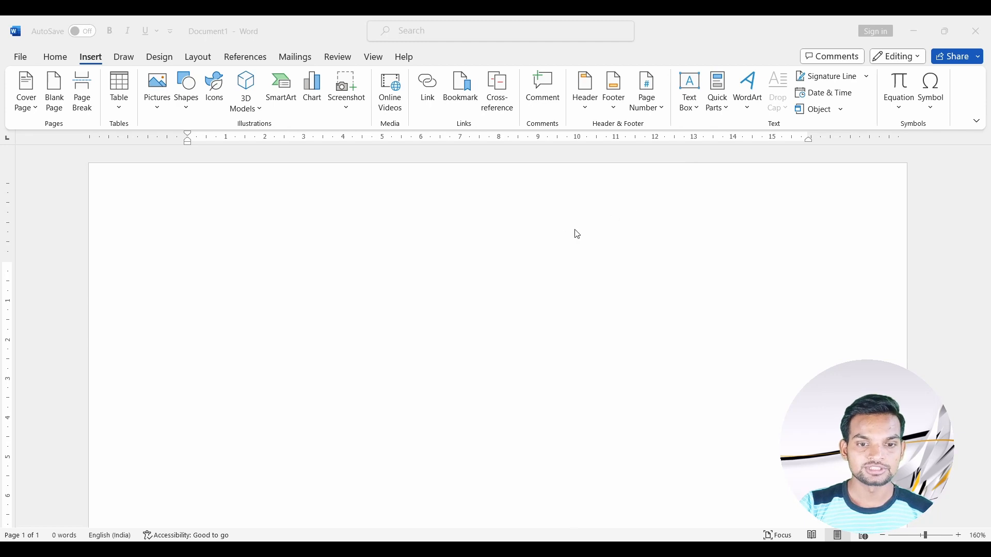
Fill the blank document with sample paragraphs generated by =rand().
{"action": "left_click", "coordinate": [534, 240]}
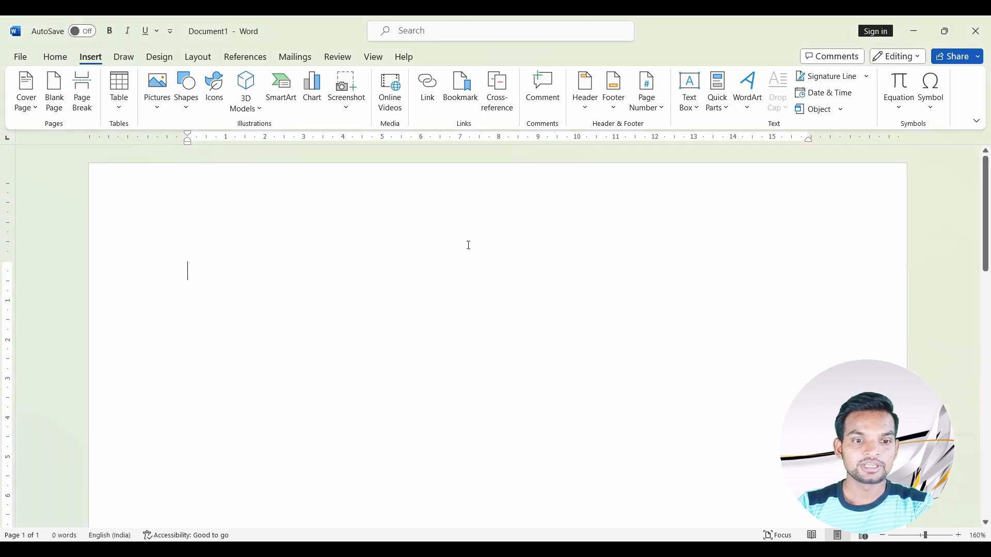
{"action": "type", "text": "-"}
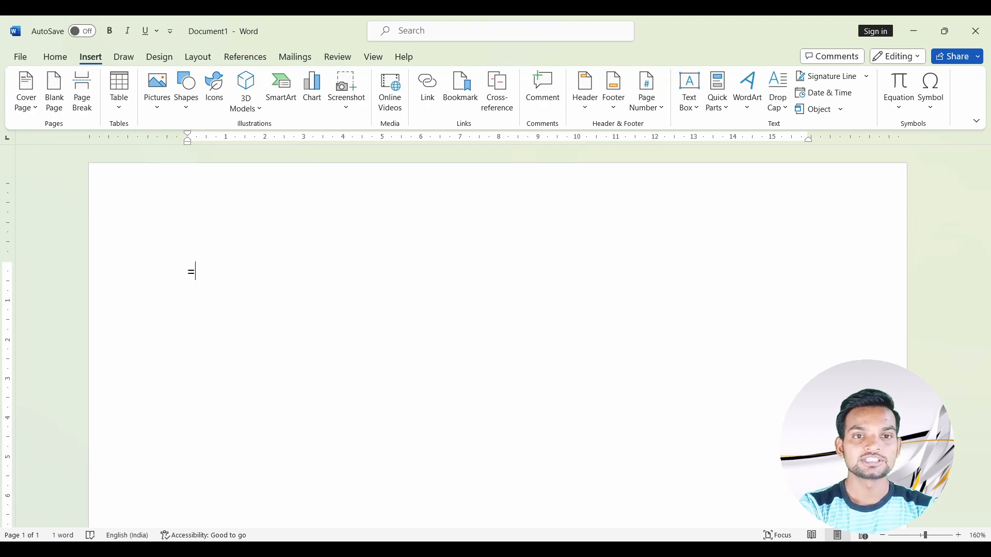
{"action": "type", "text": "ra"}
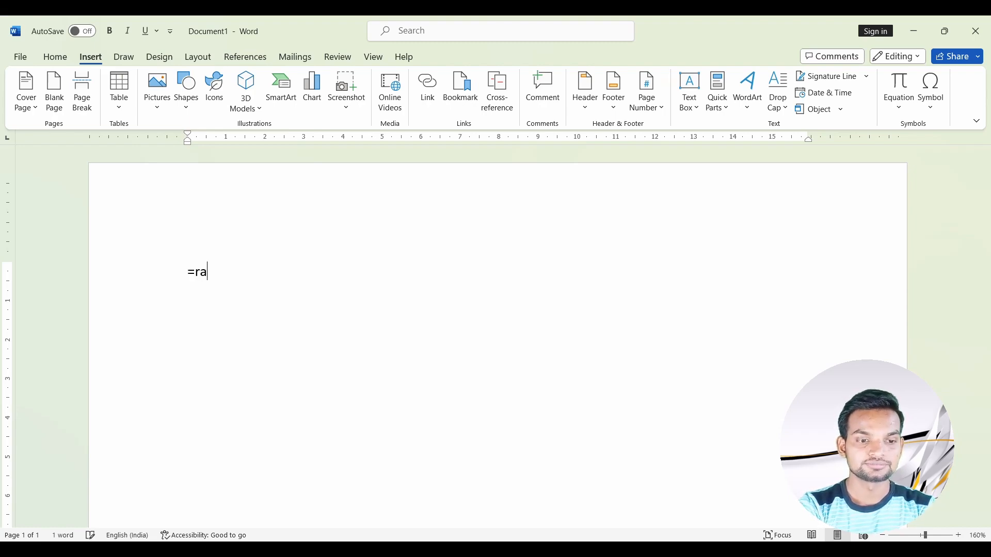
{"action": "type", "text": "nd()"}
{"action": "key", "text": "Return"}
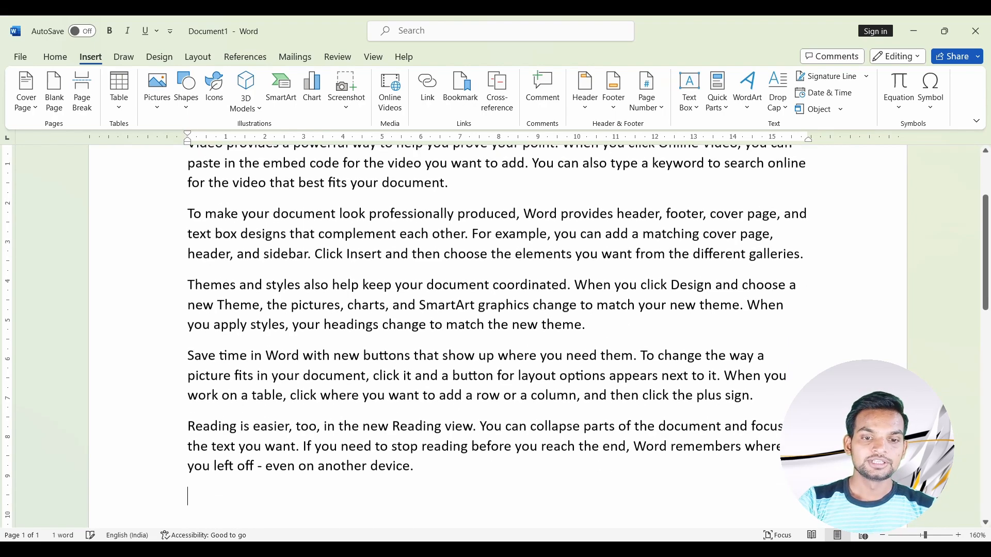
{"action": "scroll", "coordinate": [478, 257], "scroll_direction": "up", "scroll_amount": 2}
{"action": "scroll", "coordinate": [478, 256], "scroll_direction": "down", "scroll_amount": 4}
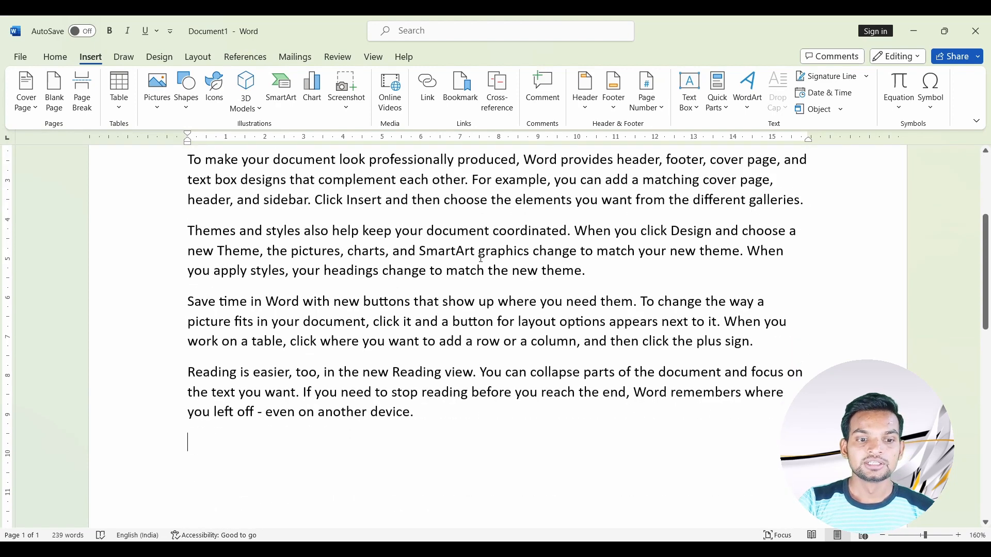
{"action": "scroll", "coordinate": [480, 257], "scroll_direction": "up", "scroll_amount": 3}
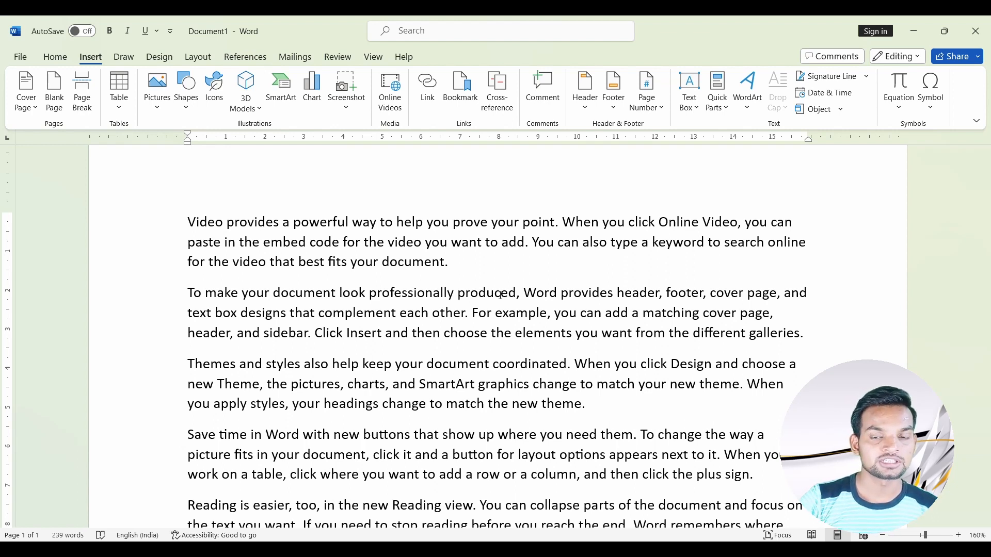
Insert the built-in Banded Sidebar text box beside the body text.
{"action": "left_click", "coordinate": [697, 113]}
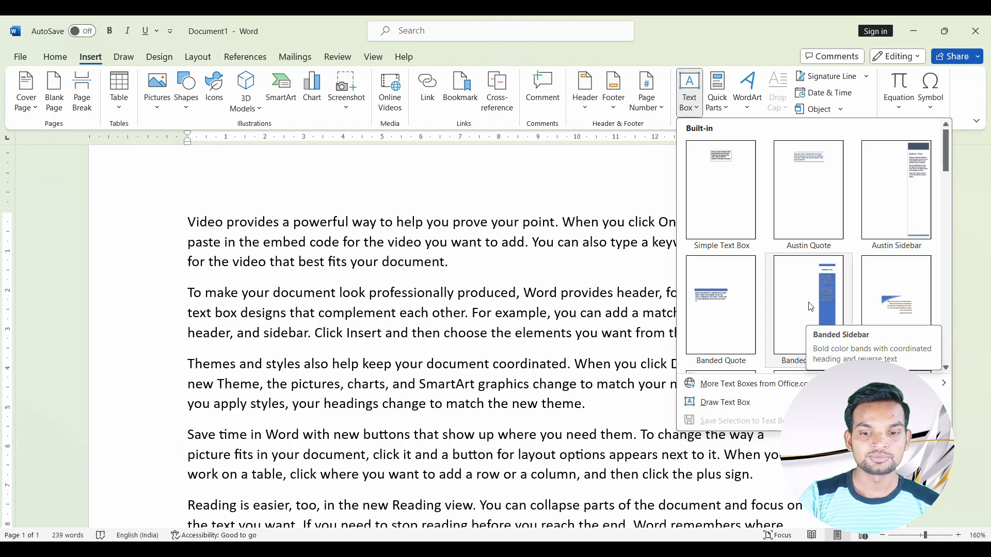
{"action": "left_click", "coordinate": [811, 307]}
{"action": "left_click", "coordinate": [763, 343]}
{"action": "scroll", "coordinate": [684, 351], "scroll_direction": "down", "scroll_amount": 3}
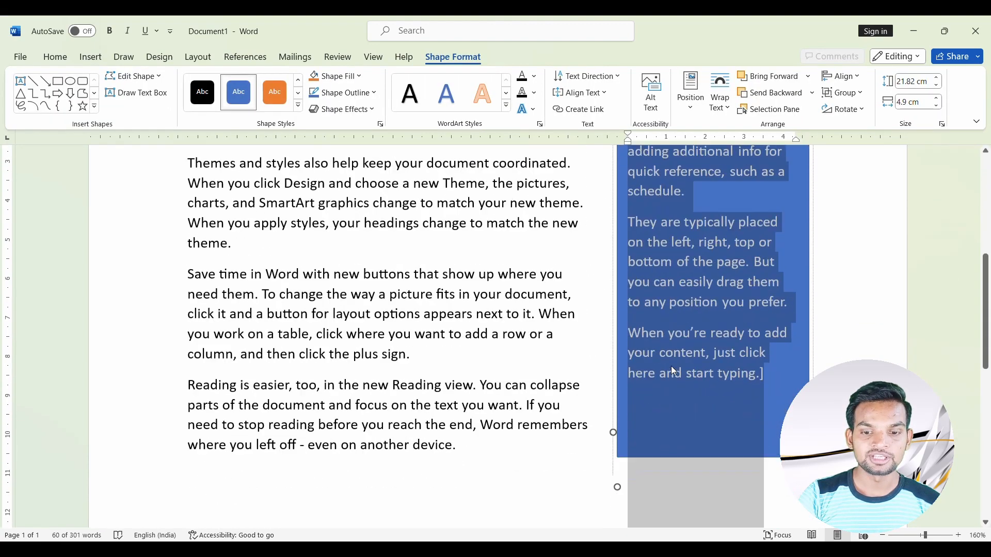
{"action": "scroll", "coordinate": [671, 366], "scroll_direction": "down", "scroll_amount": 6}
{"action": "scroll", "coordinate": [670, 366], "scroll_direction": "up", "scroll_amount": 8}
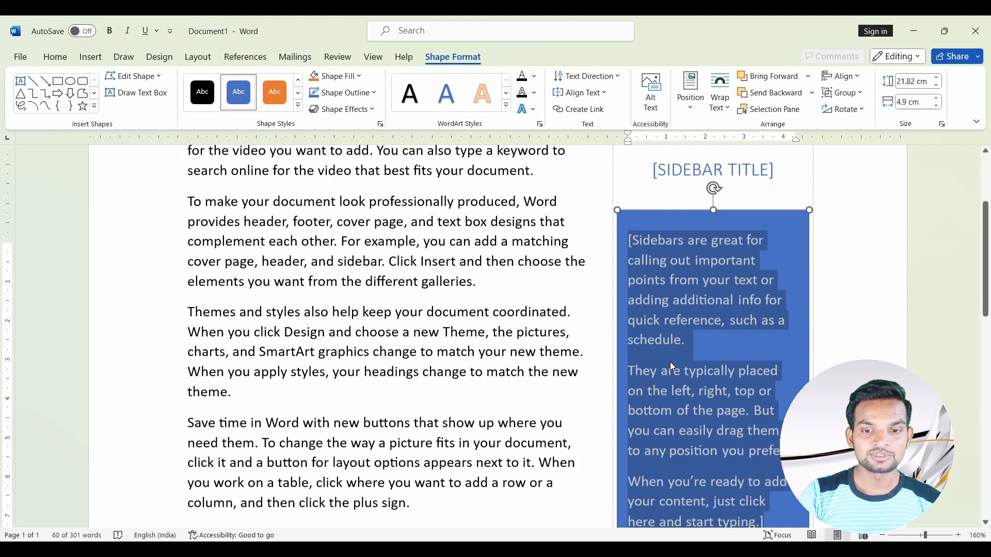
Replace the sidebar's title placeholder with MORE ABOUT IT.
{"action": "scroll", "coordinate": [672, 367], "scroll_direction": "up", "scroll_amount": 3}
{"action": "left_click", "coordinate": [695, 330]}
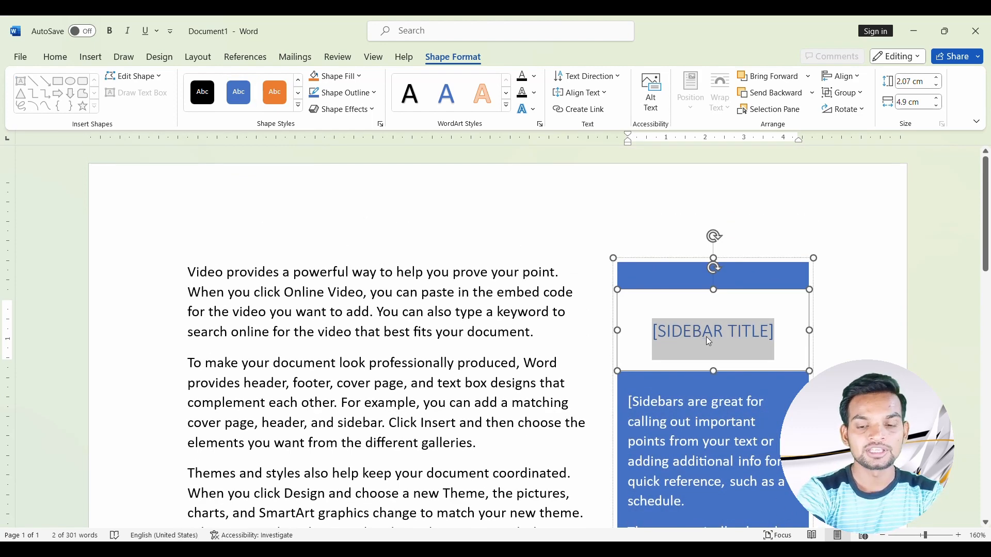
{"action": "type", "text": "MORE"}
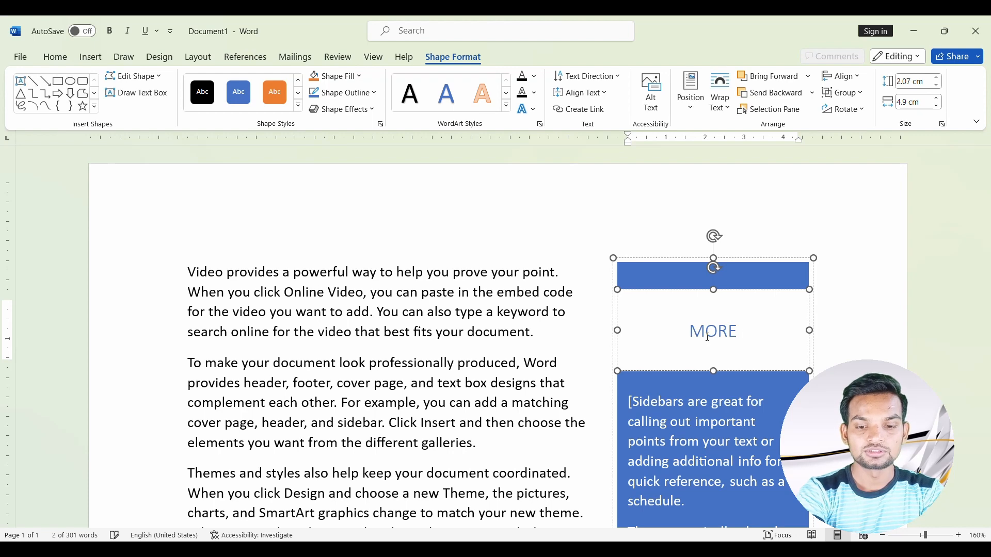
{"action": "type", "text": " ABOUT IT"}
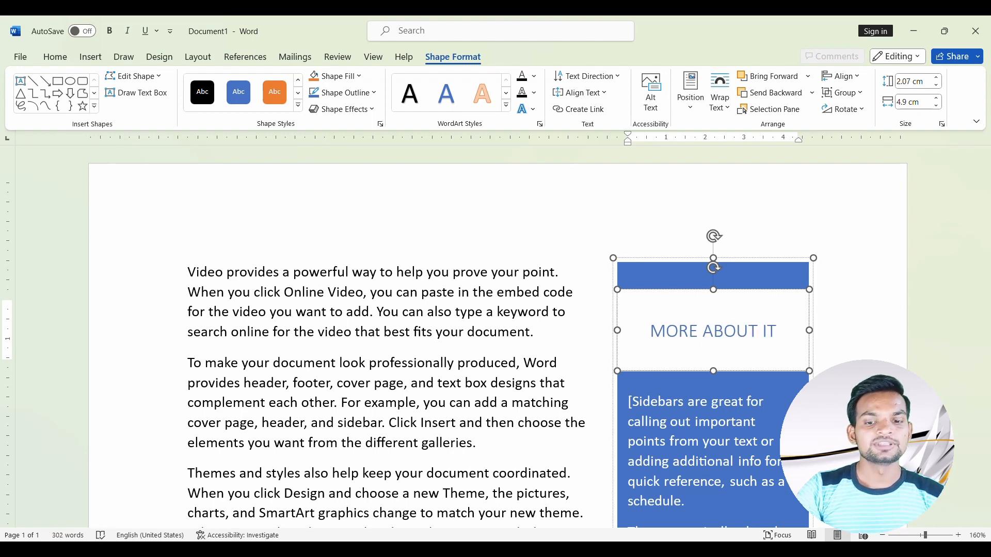
Clear the placeholder text from the sidebar's blue body, and delete the whole sidebar from the page.
{"action": "scroll", "coordinate": [715, 267], "scroll_direction": "down", "scroll_amount": 10}
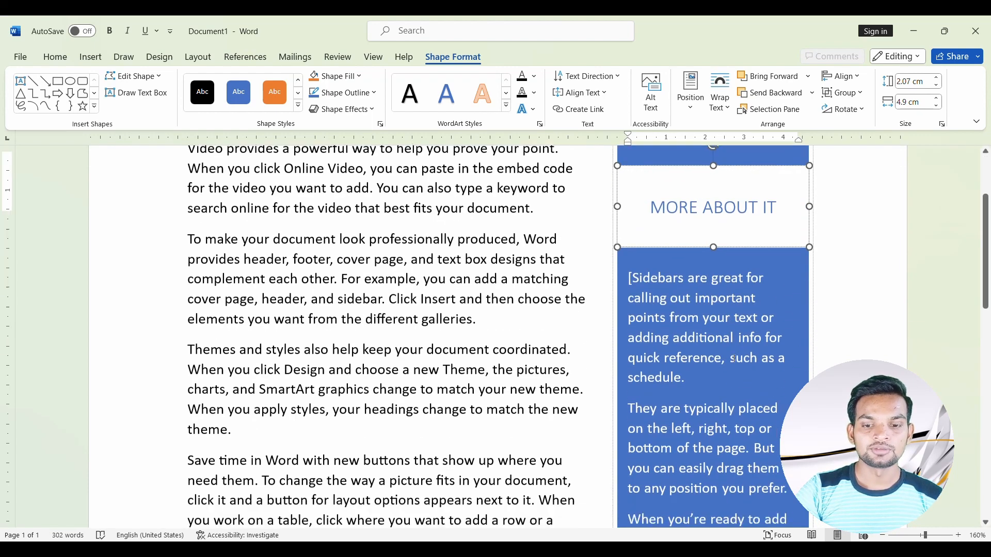
{"action": "scroll", "coordinate": [715, 365], "scroll_direction": "up", "scroll_amount": 10}
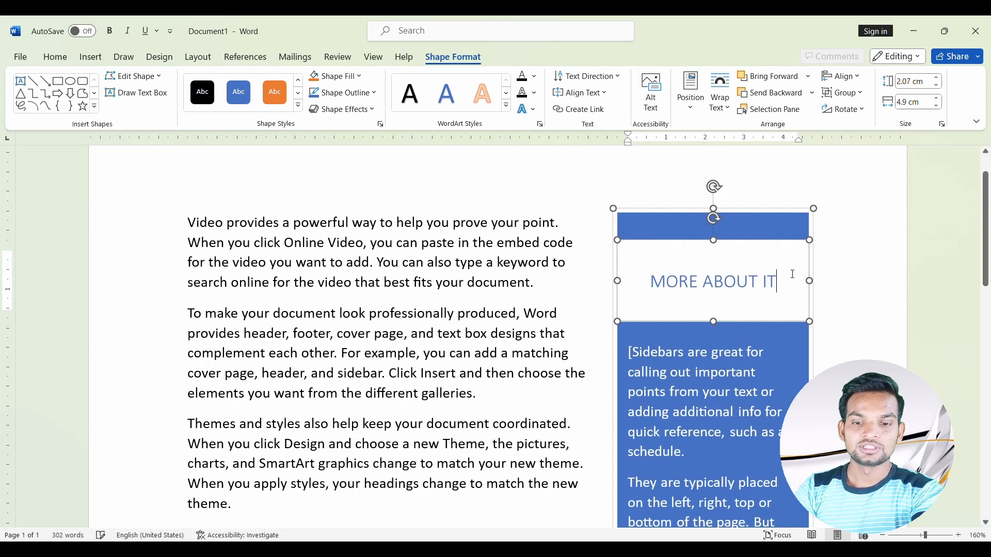
{"action": "left_click", "coordinate": [833, 283]}
{"action": "left_click", "coordinate": [698, 349]}
{"action": "key", "text": "ctrl+a"}
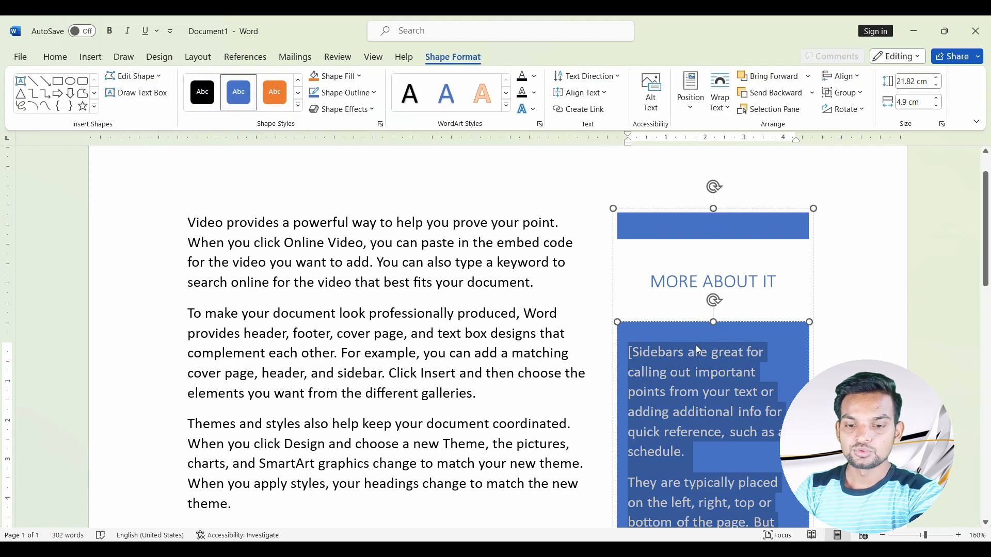
{"action": "key", "text": "Delete"}
{"action": "left_click", "coordinate": [856, 328]}
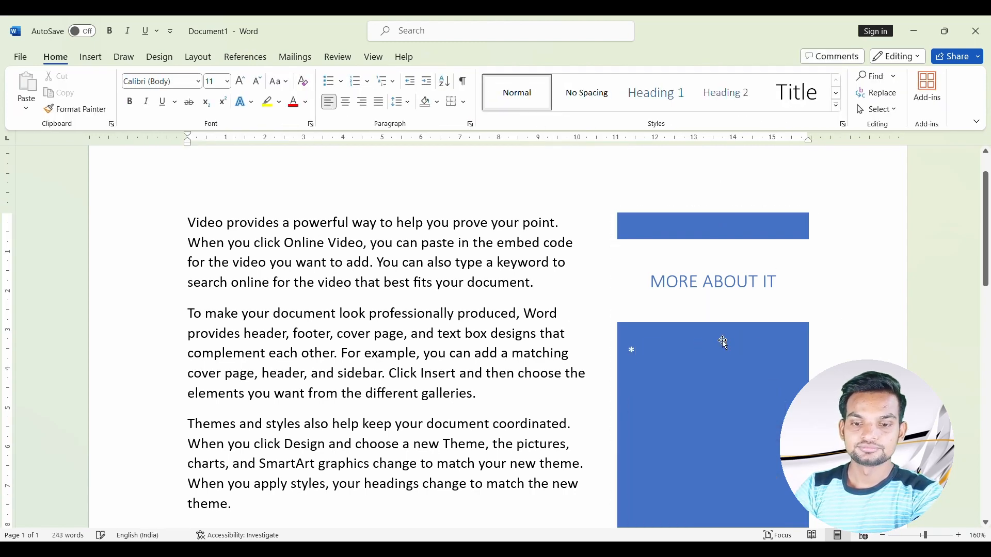
{"action": "left_click", "coordinate": [722, 340]}
{"action": "key", "text": "Delete"}
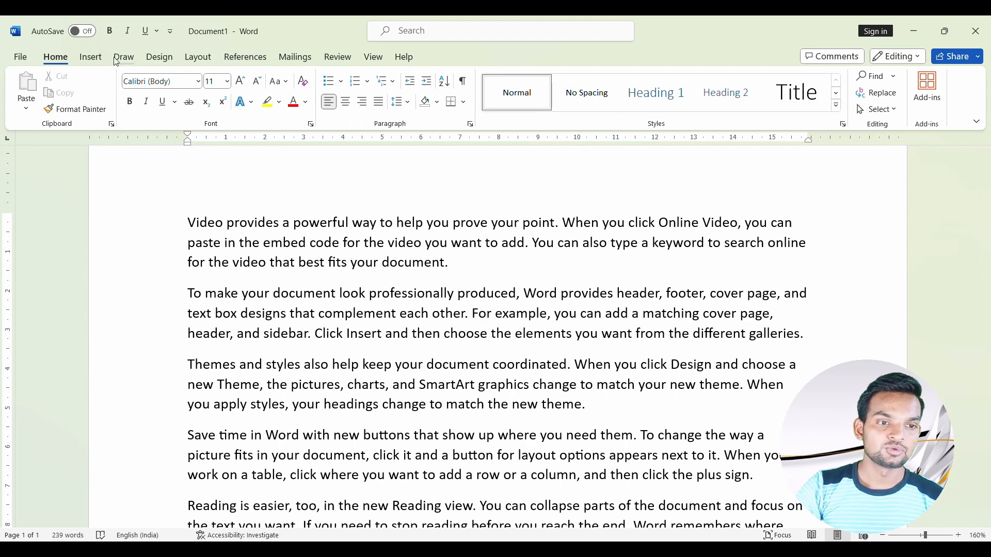
Insert the built-in Semaphore Quote text box into the document.
{"action": "left_click", "coordinate": [90, 56]}
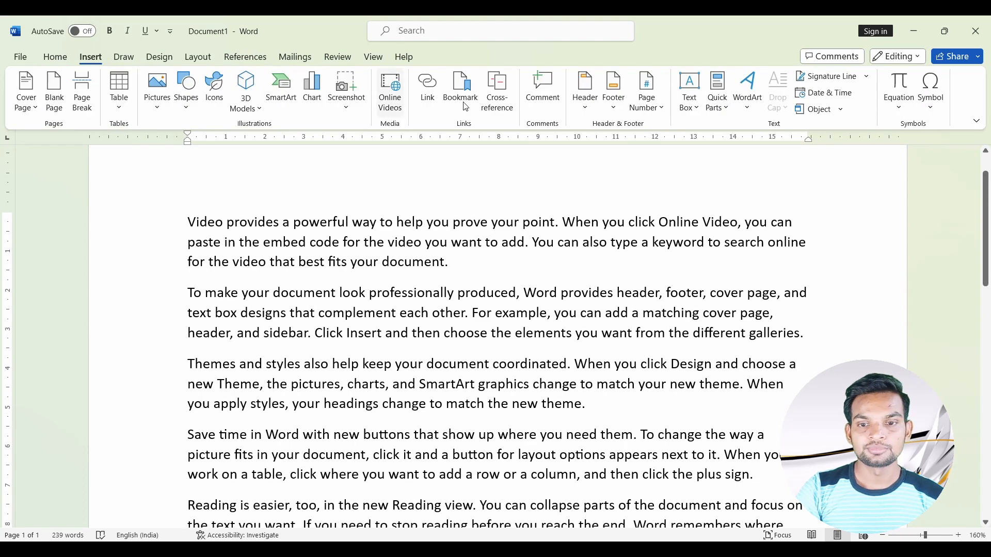
{"action": "left_click", "coordinate": [696, 111]}
{"action": "scroll", "coordinate": [752, 287], "scroll_direction": "down", "scroll_amount": 5}
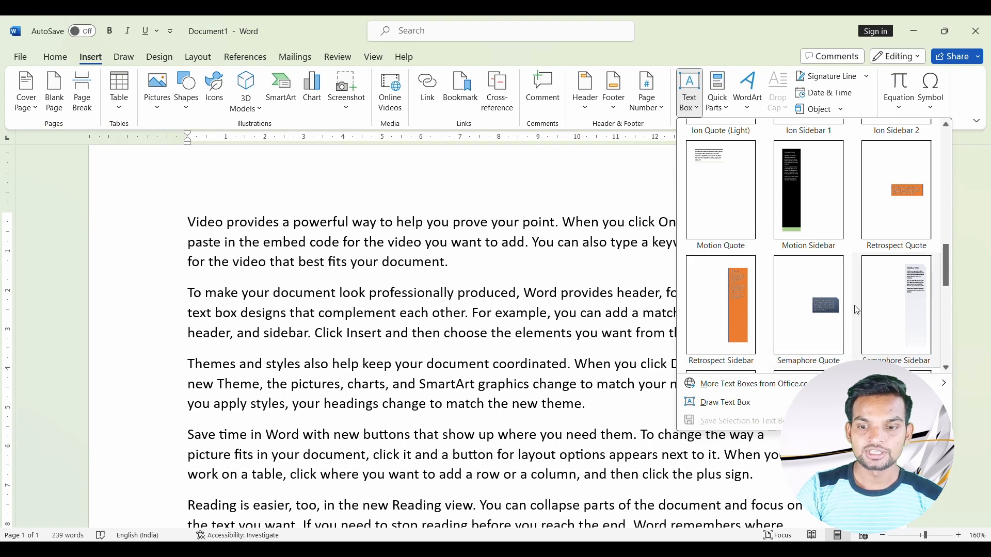
{"action": "left_click", "coordinate": [792, 315]}
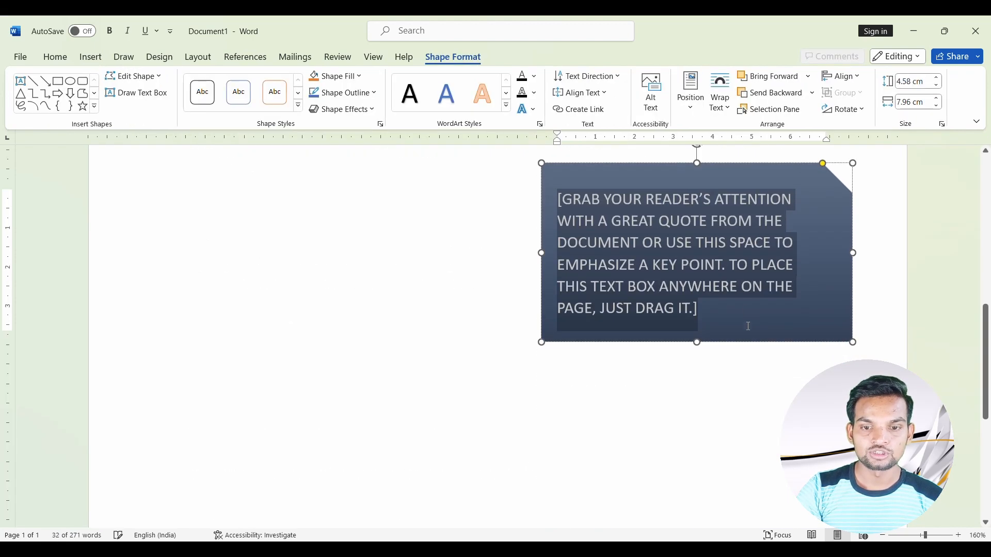
Move the quote box leftward in the empty area below the last paragraph.
{"action": "scroll", "coordinate": [710, 286], "scroll_direction": "up", "scroll_amount": 3}
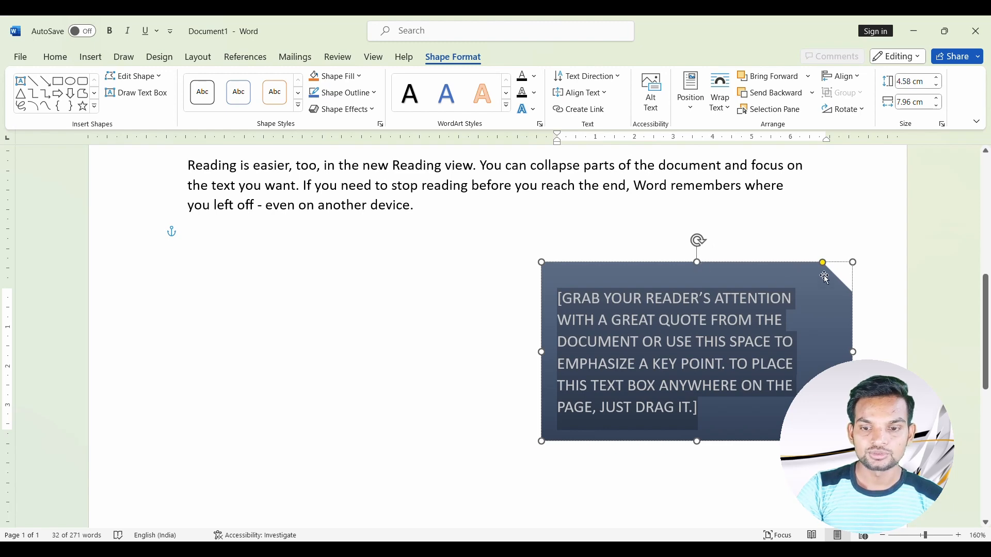
{"action": "left_click_drag", "start_coordinate": [817, 279], "coordinate": [518, 306]}
{"action": "scroll", "coordinate": [465, 335], "scroll_direction": "up", "scroll_amount": 3}
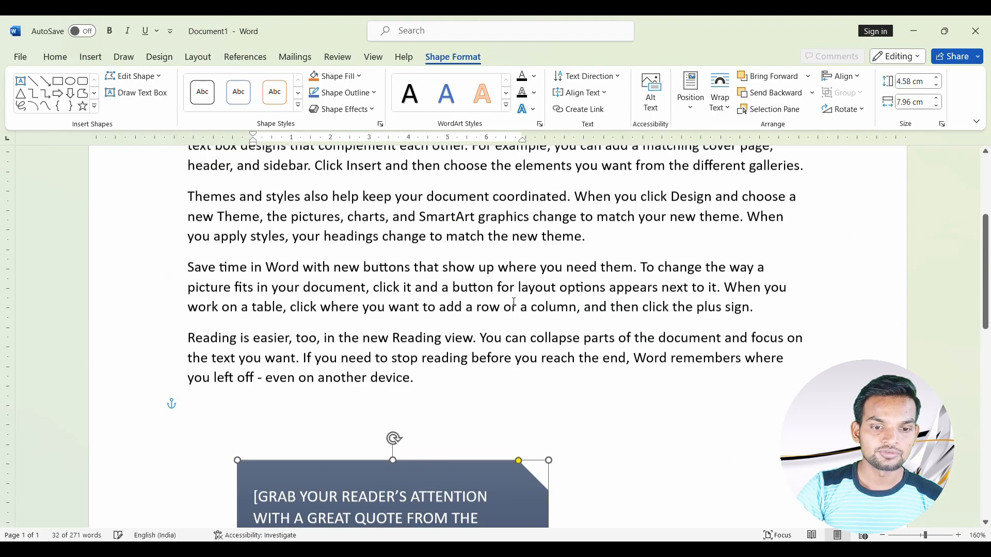
Try placing the quote box up among the body paragraphs, and undo the move.
{"action": "scroll", "coordinate": [416, 361], "scroll_direction": "down", "scroll_amount": 2}
{"action": "left_click_drag", "start_coordinate": [415, 401], "coordinate": [480, 136]}
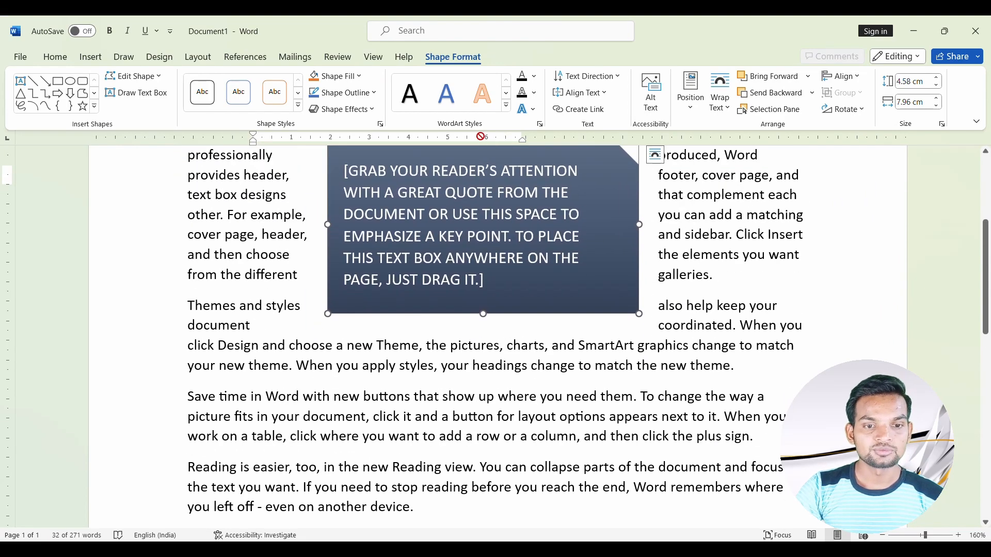
{"action": "key", "text": "ctrl+z"}
Resize the quote box to a height of 5 cm and a width of 7.6 cm.
{"action": "scroll", "coordinate": [533, 295], "scroll_direction": "down", "scroll_amount": 2}
{"action": "scroll", "coordinate": [541, 302], "scroll_direction": "up", "scroll_amount": 3}
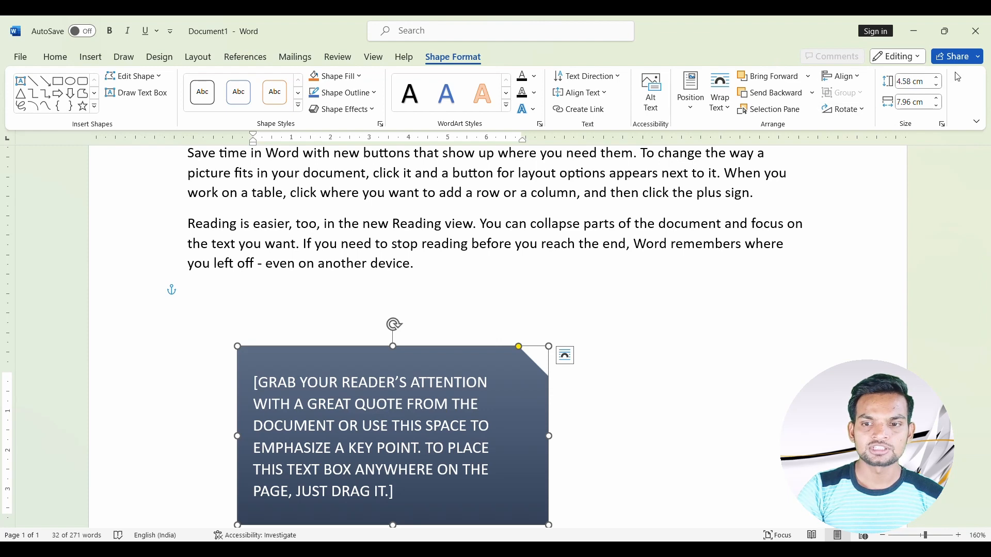
{"action": "left_click", "coordinate": [937, 80]}
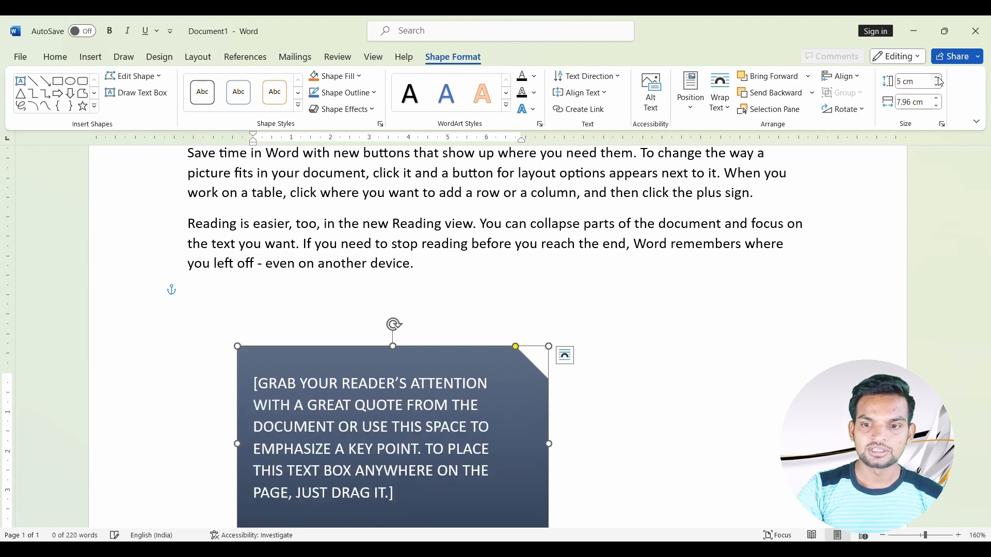
{"action": "left_click", "coordinate": [939, 106]}
{"action": "left_click", "coordinate": [940, 106]}
{"action": "left_click", "coordinate": [939, 106]}
{"action": "left_click", "coordinate": [940, 105]}
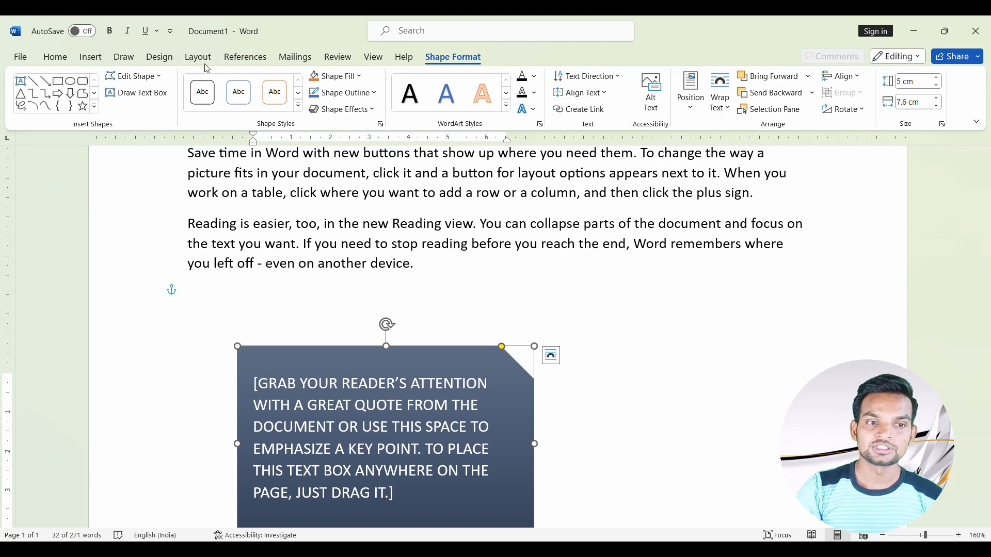
Draw a blank text box about 4.15 cm high and 5.99 cm wide to the right of the quote box.
{"action": "left_click", "coordinate": [91, 57]}
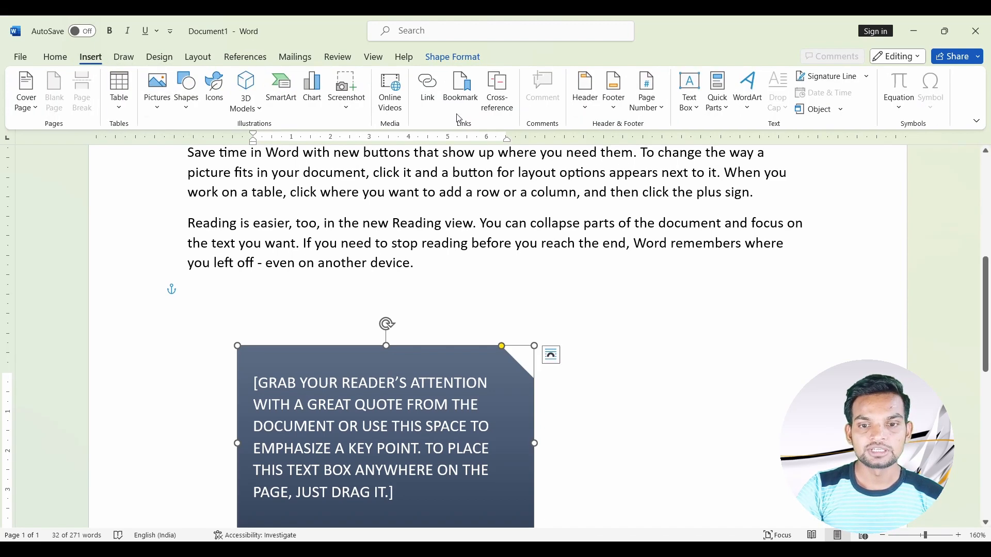
{"action": "left_click", "coordinate": [695, 113]}
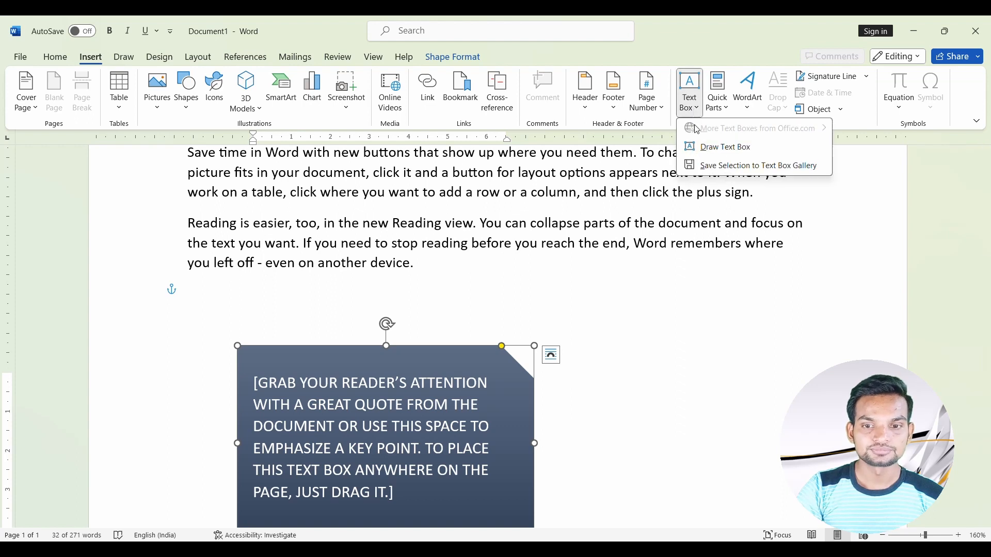
{"action": "left_click", "coordinate": [740, 149]}
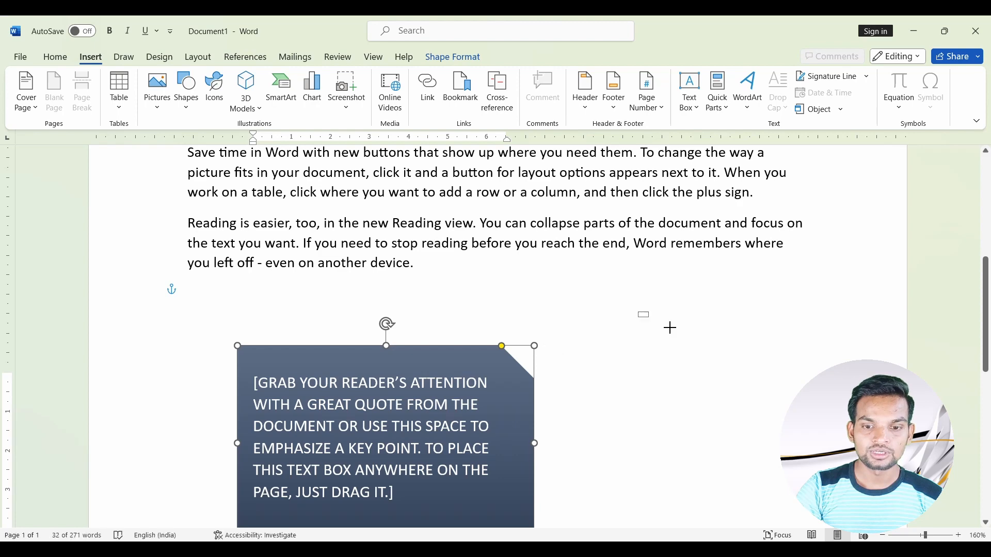
{"action": "left_click_drag", "start_coordinate": [638, 312], "coordinate": [872, 474]}
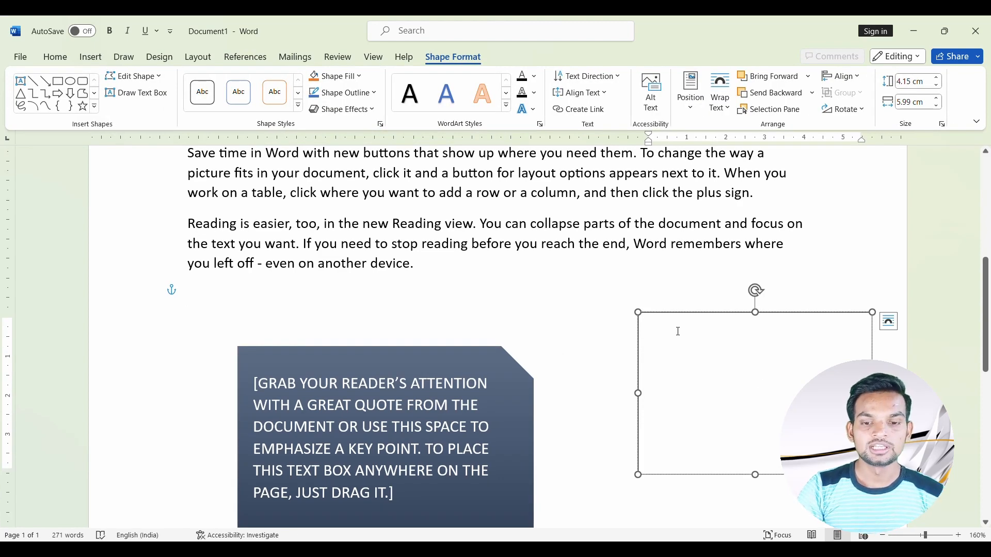
Enter the filler text "ksdsdsdlflksdjflksdjfkfsldkflfslkdjflksd" in the newly drawn text box.
{"action": "type", "text": "ksdsd"}
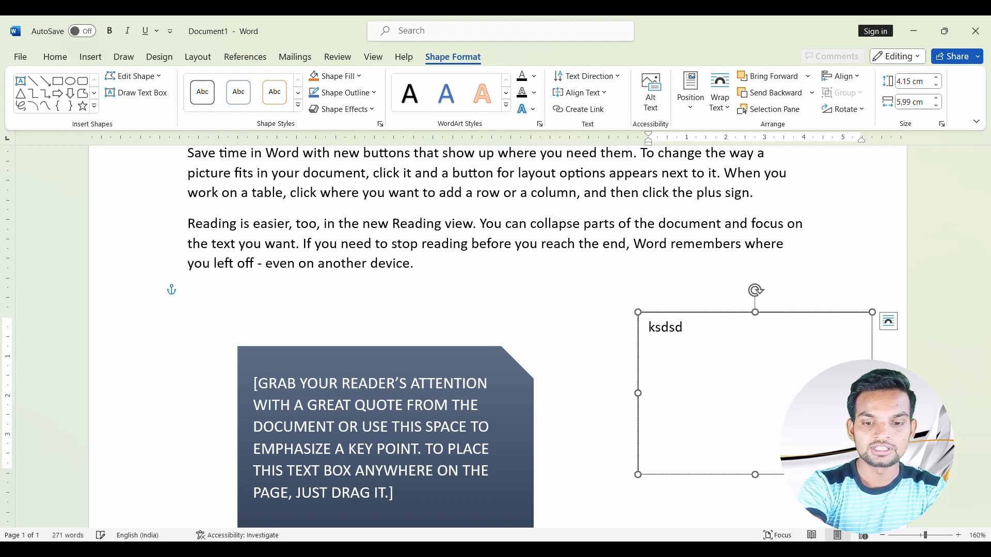
{"action": "type", "text": "sdlfksdjflksdjfkfsldkflfslkdjflksd"}
{"action": "left_click", "coordinate": [700, 331]}
{"action": "type", "text": "flksdjflksdjf"}
{"action": "double_click", "coordinate": [704, 356]}
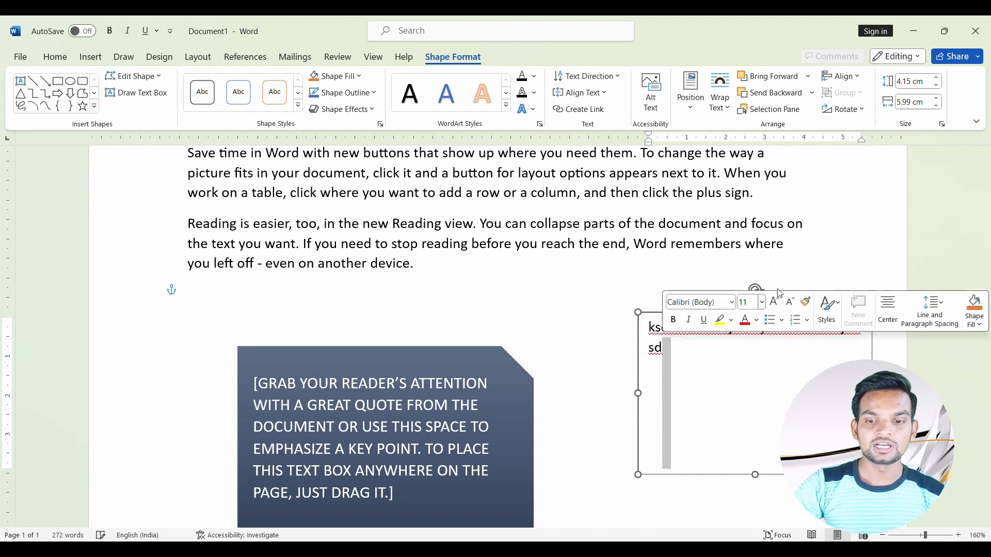
{"action": "left_click", "coordinate": [870, 247]}
{"action": "left_click", "coordinate": [762, 327]}
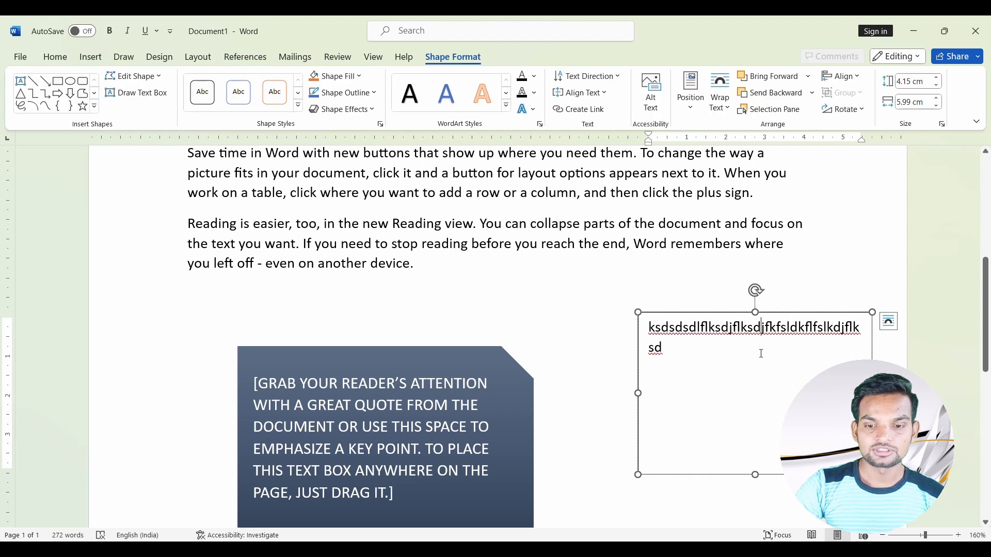
{"action": "left_click_drag", "start_coordinate": [736, 378], "coordinate": [733, 328]}
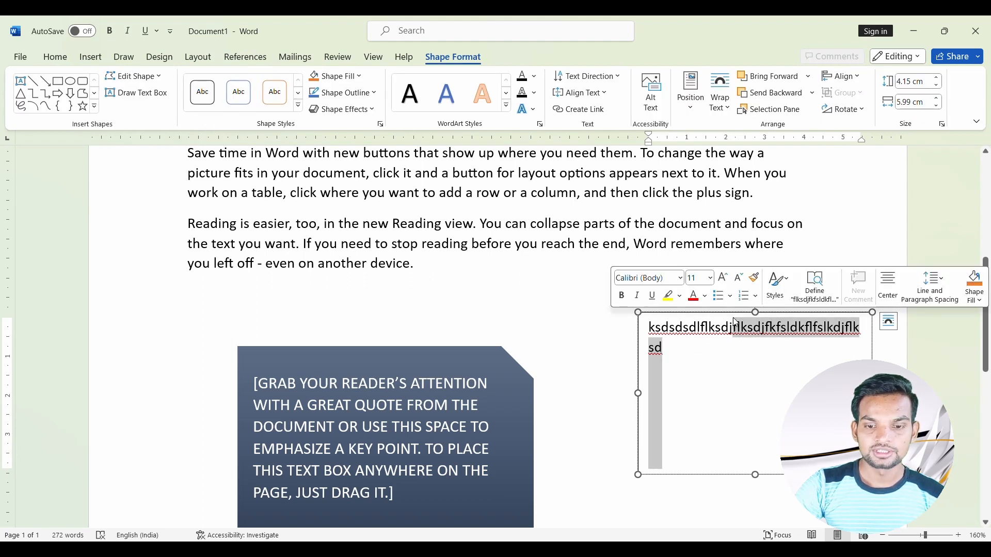
{"action": "left_click", "coordinate": [810, 339]}
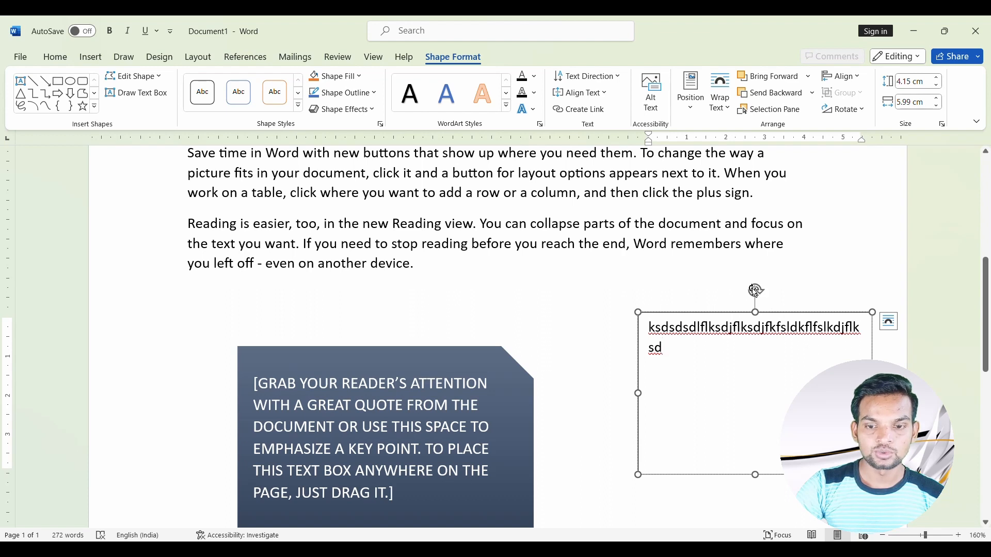
Narrow the text box holding the filler text to about 4.93 cm wide.
{"action": "left_click_drag", "start_coordinate": [756, 290], "coordinate": [750, 265]}
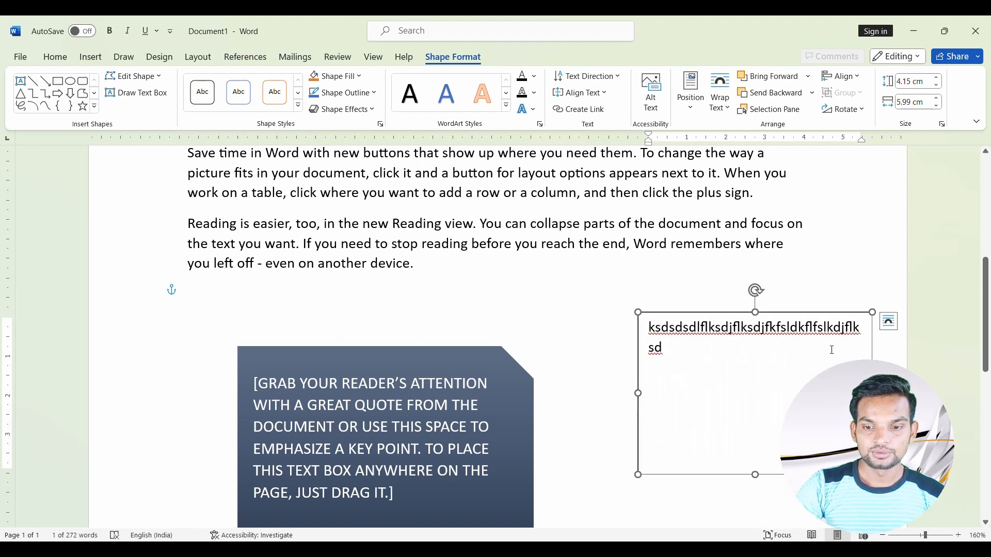
{"action": "left_click_drag", "start_coordinate": [872, 394], "coordinate": [831, 394]}
Add an empty line after the first paragraph and draw a text box about 0.87 cm high and 16.01 cm wide over it.
{"action": "scroll", "coordinate": [828, 205], "scroll_direction": "up", "scroll_amount": 2}
{"action": "scroll", "coordinate": [828, 205], "scroll_direction": "up", "scroll_amount": 5}
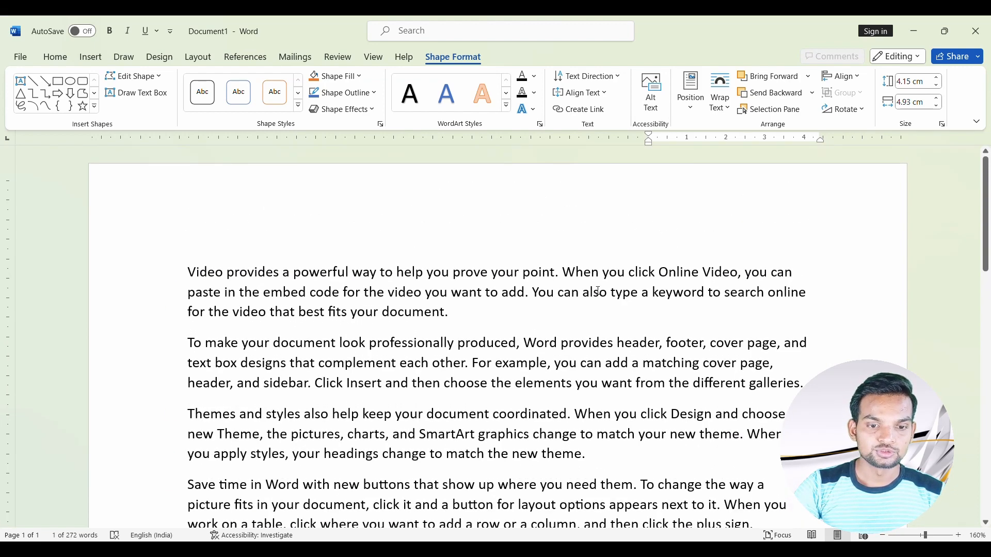
{"action": "left_click", "coordinate": [497, 311]}
{"action": "key", "text": "Return"}
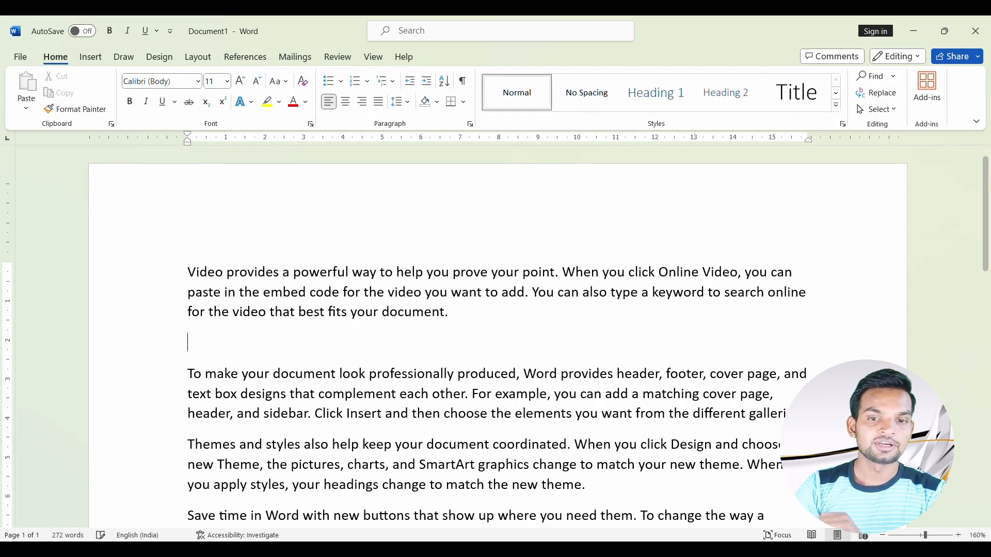
{"action": "left_click", "coordinate": [91, 56]}
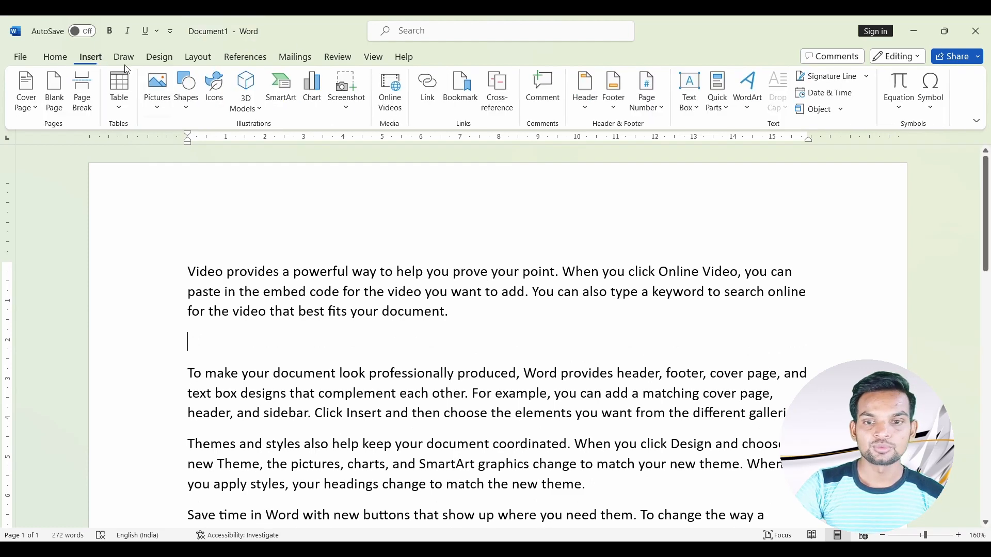
{"action": "left_click", "coordinate": [690, 98]}
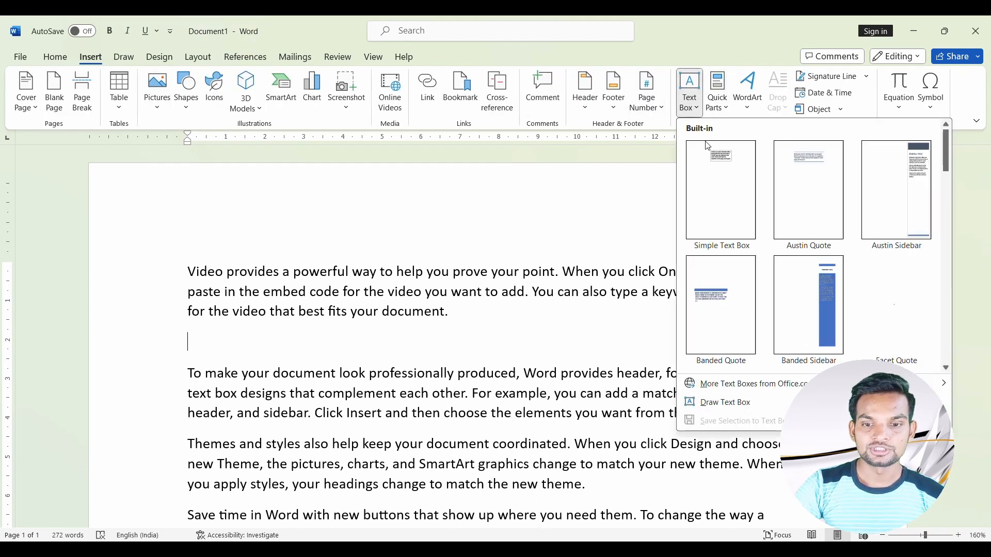
{"action": "left_click", "coordinate": [749, 408]}
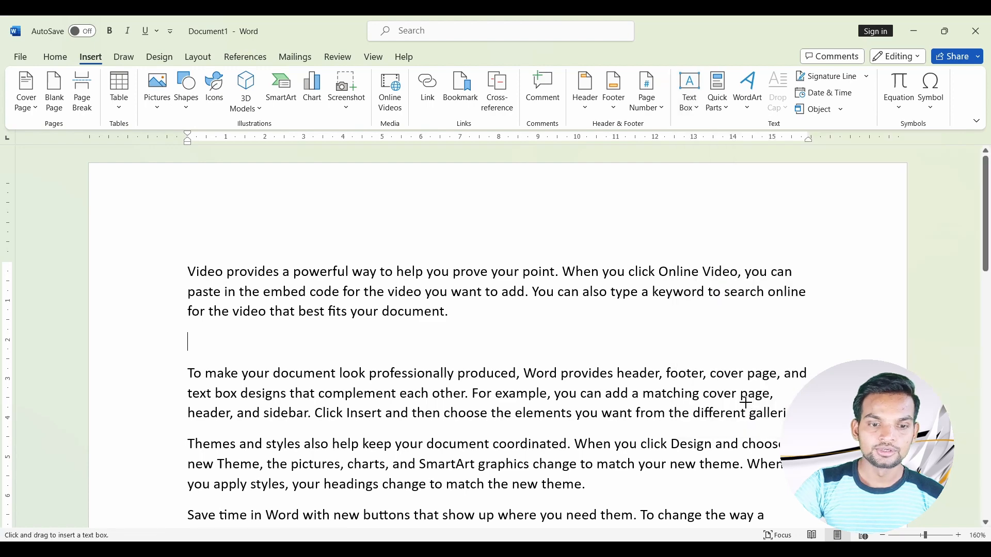
{"action": "mouse_move", "coordinate": [184, 328]}
{"action": "left_mouse_down"}
{"action": "mouse_move", "coordinate": [277, 345]}
{"action": "mouse_move", "coordinate": [553, 361]}
{"action": "mouse_move", "coordinate": [809, 362]}
{"action": "left_mouse_up"}
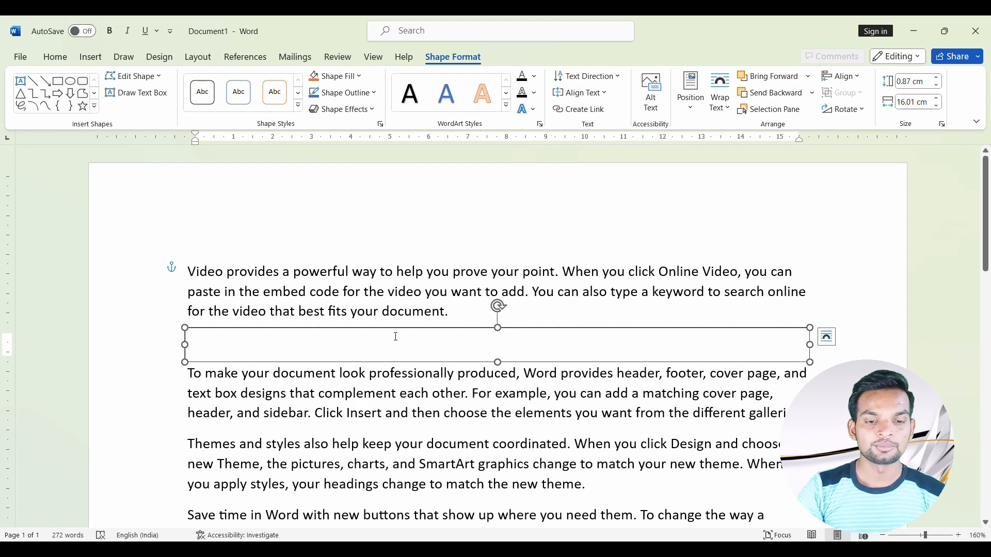
Undo the recent text box changes until only the sample paragraphs remain in the document.
{"action": "scroll", "coordinate": [503, 385], "scroll_direction": "down", "scroll_amount": 10}
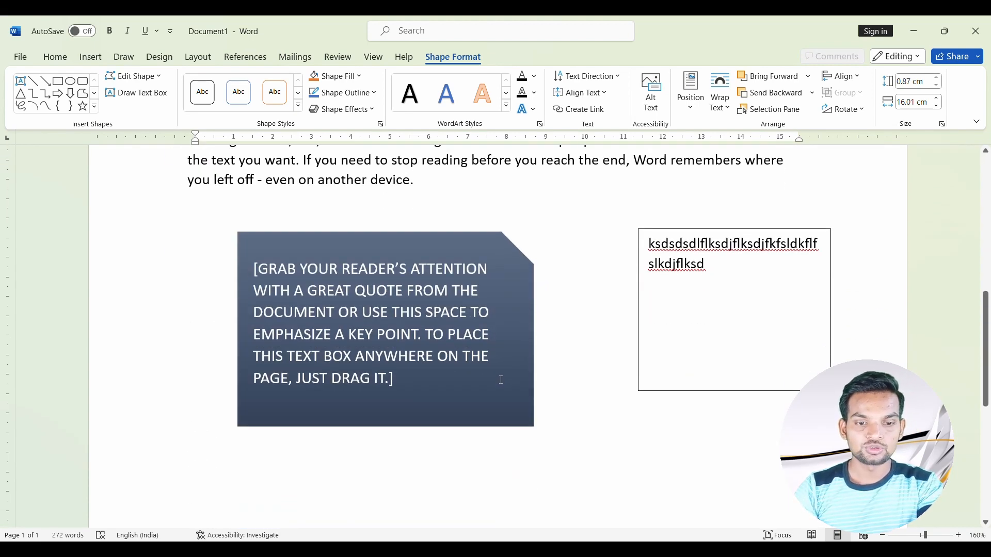
{"action": "key", "text": "ctrl+z"}
{"action": "key", "text": "ctrl+z"}
{"action": "key", "text": "ctrl+z"}
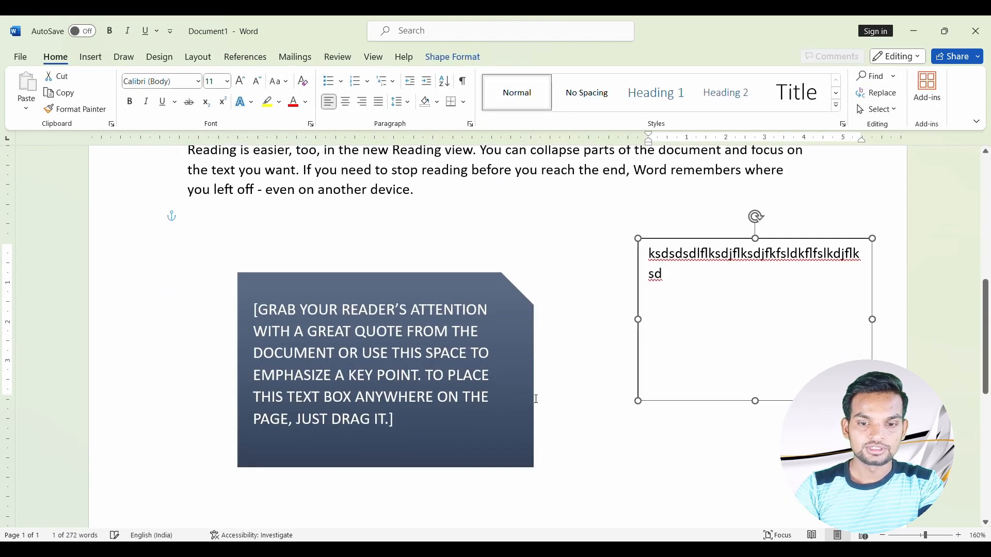
{"action": "key", "text": "ctrl+z"}
{"action": "key", "text": "ctrl+z"}
{"action": "key", "text": "ctrl+z"}
{"action": "key", "text": "ctrl+z"}
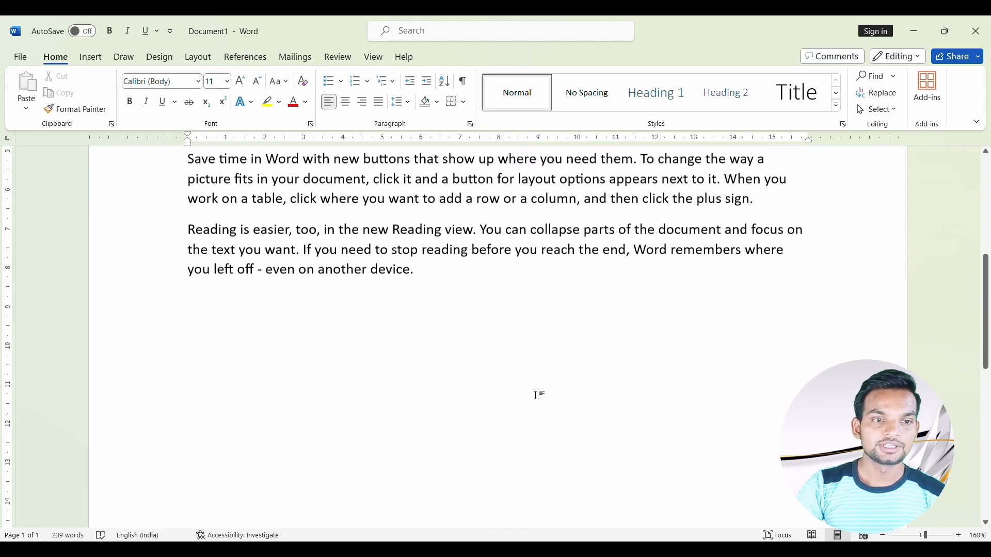
Remove the empty line after the last paragraph and insert the Author document property from Quick Parts at the paragraph's end.
{"action": "left_click", "coordinate": [91, 58]}
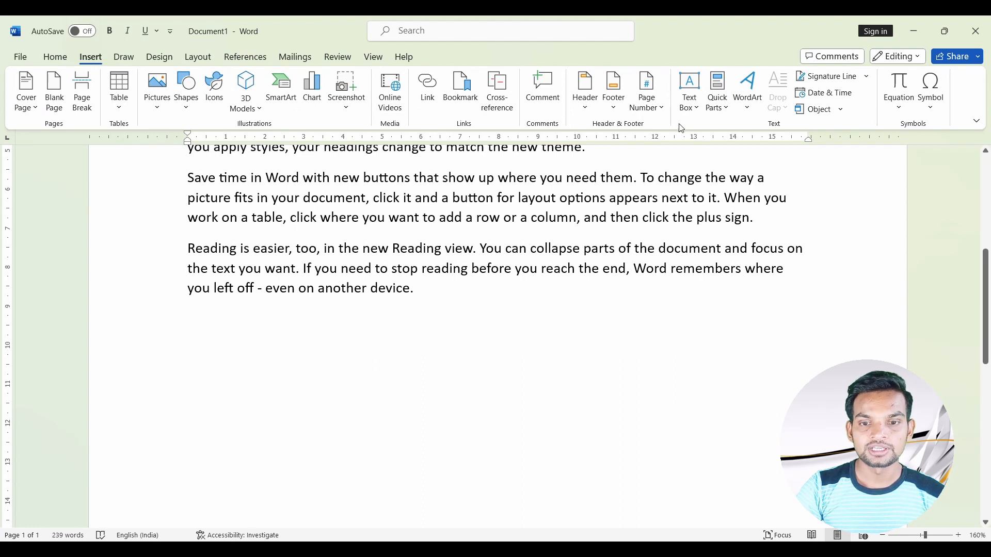
{"action": "left_click", "coordinate": [731, 115]}
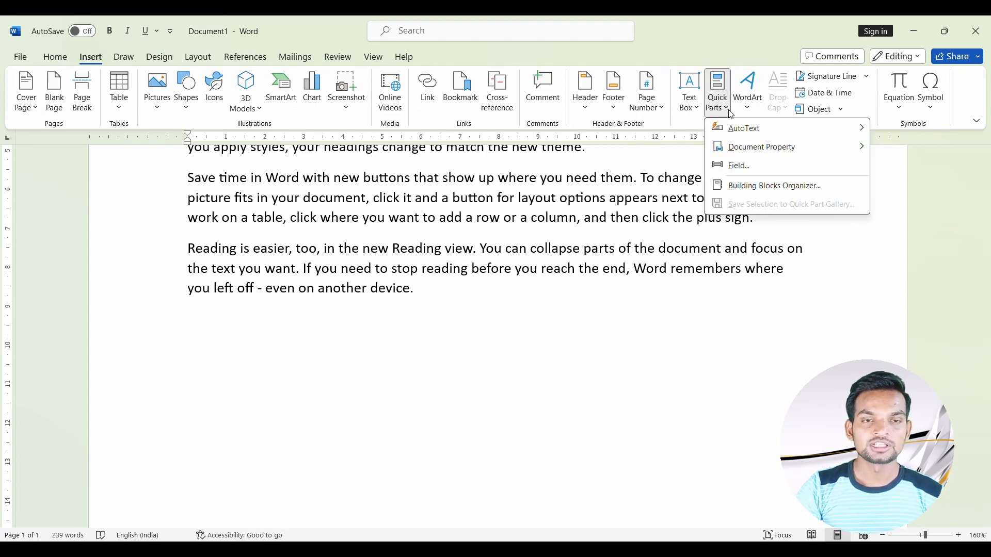
{"action": "mouse_move", "coordinate": [859, 129]}
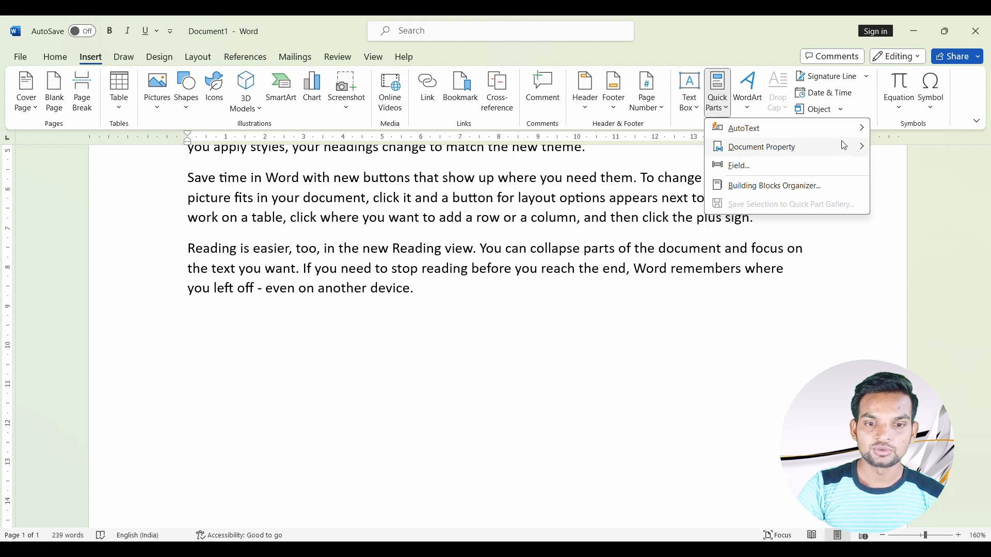
{"action": "mouse_move", "coordinate": [859, 148]}
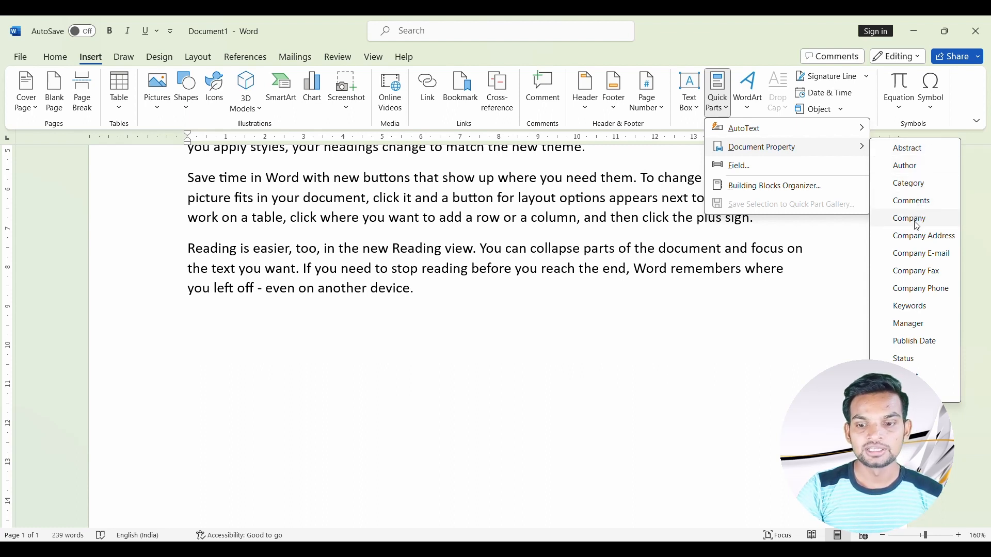
{"action": "left_click", "coordinate": [436, 290]}
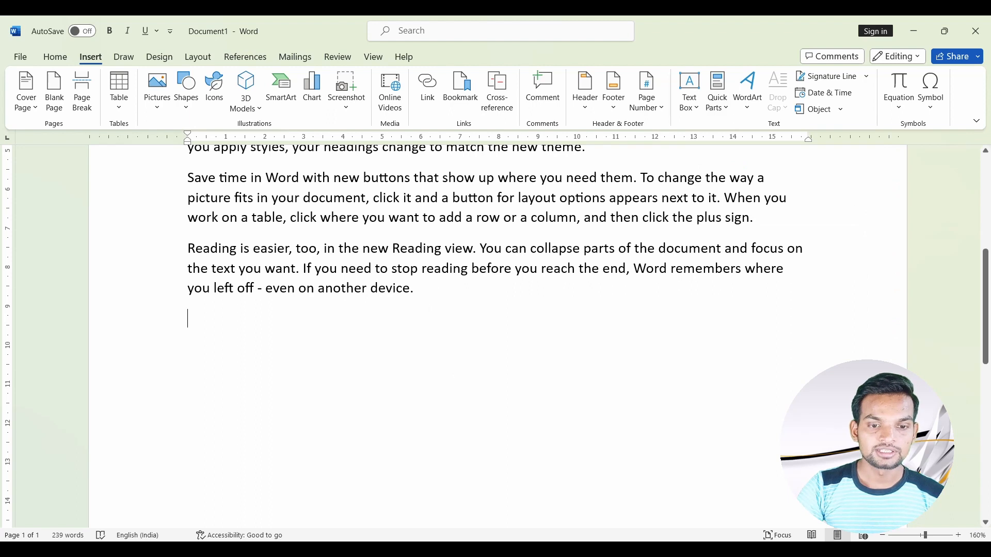
{"action": "key", "text": "BackSpace"}
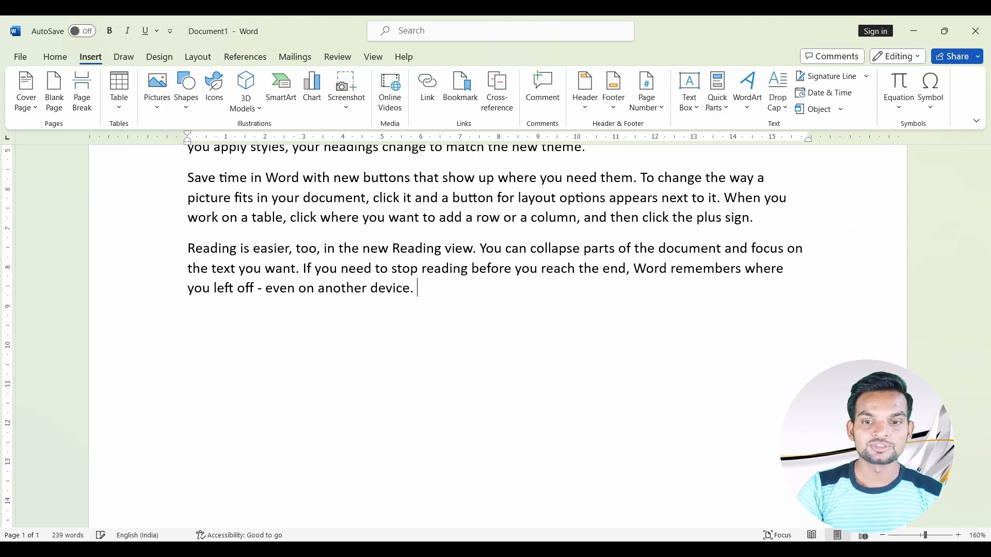
{"action": "left_click", "coordinate": [729, 113]}
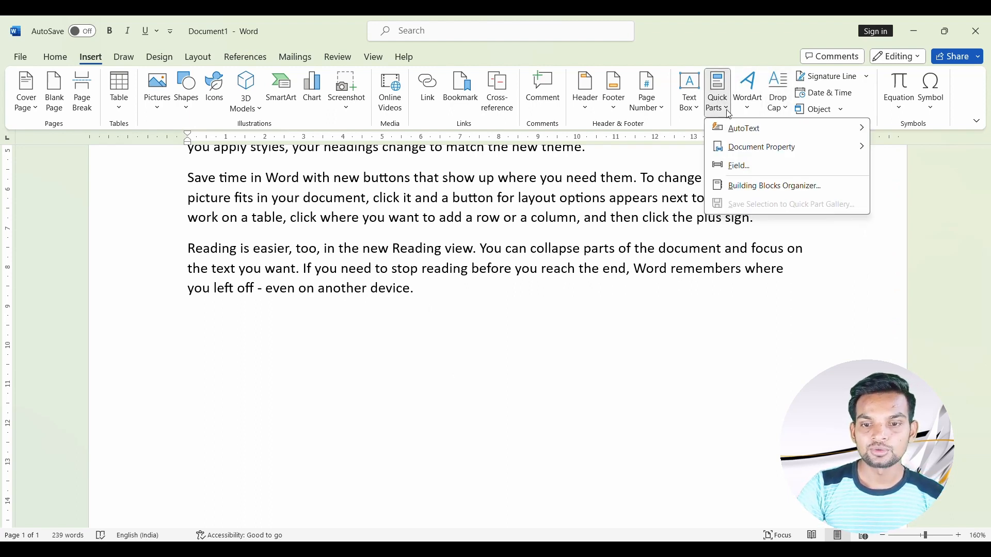
{"action": "mouse_move", "coordinate": [812, 148]}
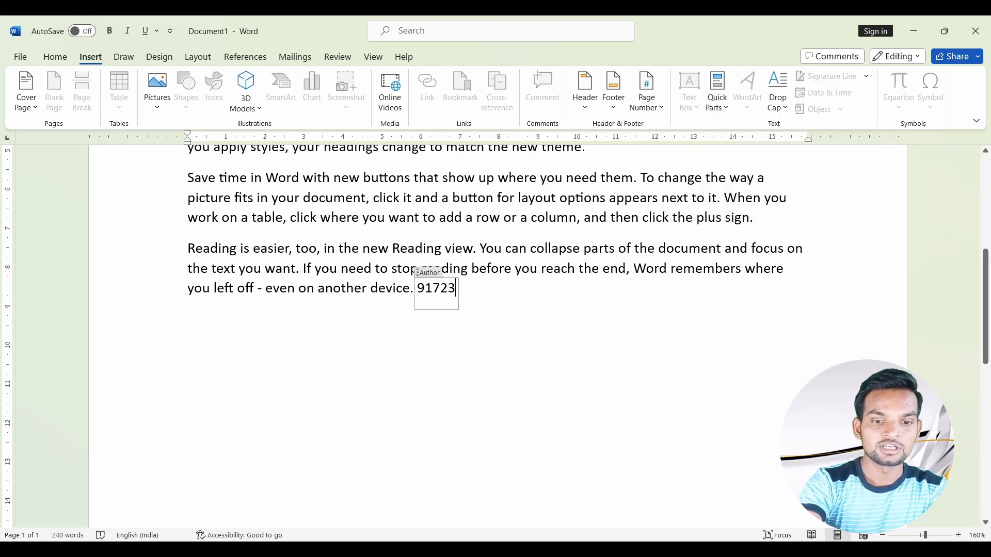
Replace the content of the Author field with the author's first name.
{"action": "key", "text": "BackSpace"}
{"action": "key", "text": "BackSpace"}
{"action": "key", "text": "BackSpace"}
{"action": "key", "text": "BackSpace"}
{"action": "key", "text": "BackSpace"}
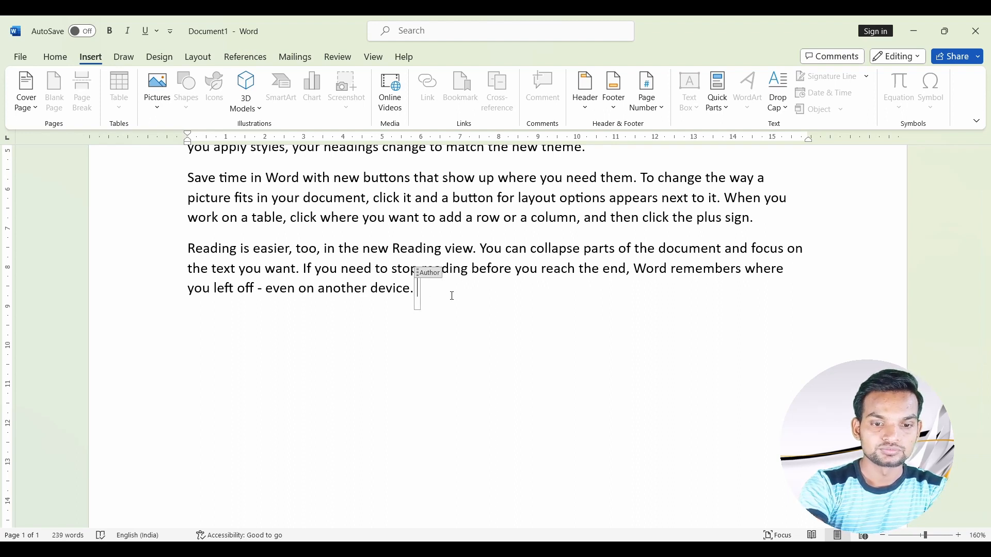
{"action": "type", "text": "SHivam"}
{"action": "key", "text": "BackSpace"}
{"action": "key", "text": "BackSpace"}
{"action": "key", "text": "BackSpace"}
{"action": "key", "text": "BackSpace"}
{"action": "key", "text": "BackSpace"}
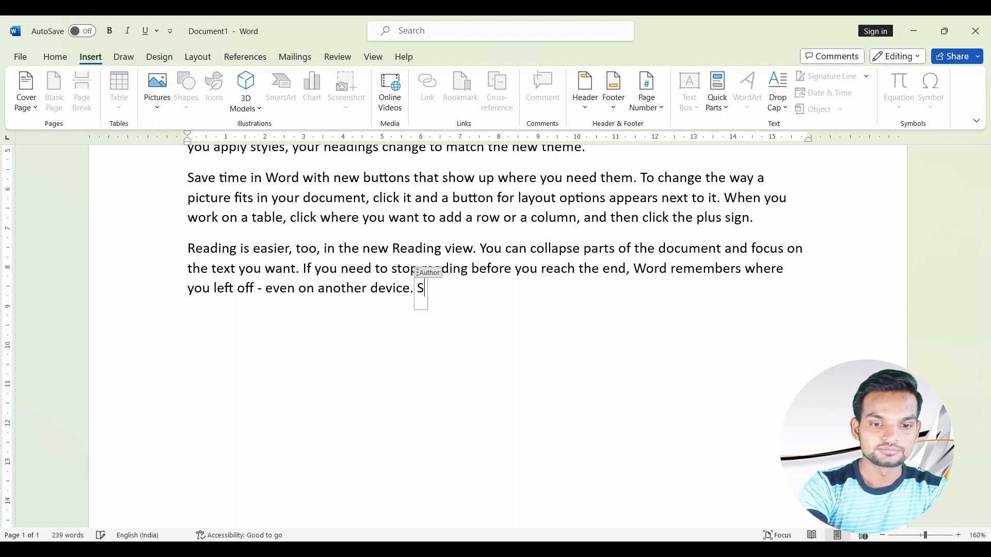
{"action": "type", "text": "hivam"}
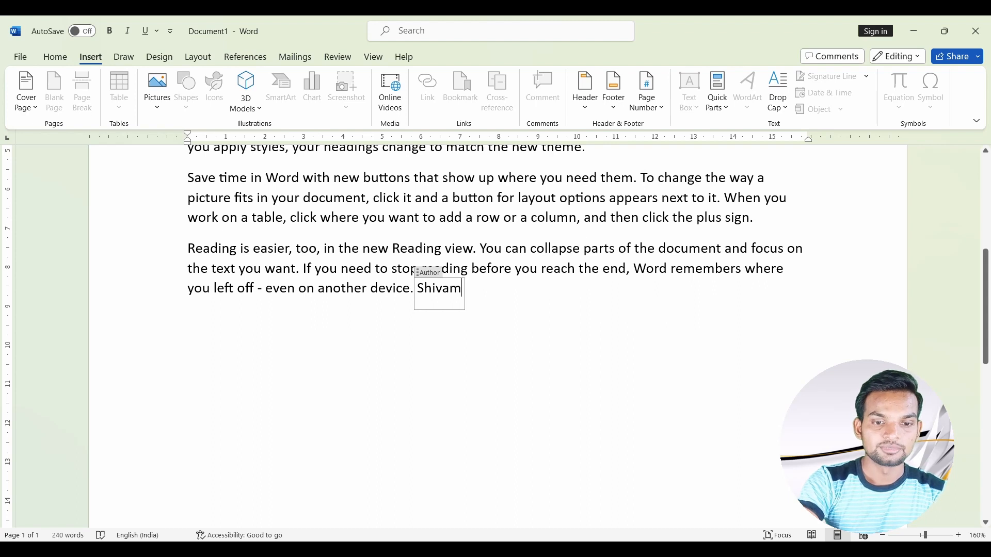
{"action": "left_click", "coordinate": [583, 248]}
{"action": "left_click", "coordinate": [438, 290]}
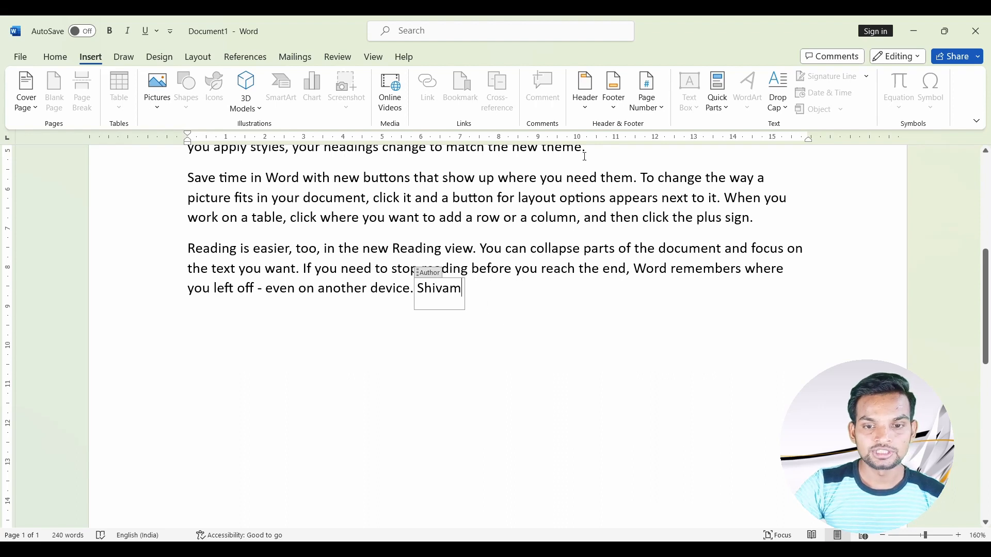
Insert the Category document property before "To change the way" in the fourth paragraph and fill it with "Example".
{"action": "left_click", "coordinate": [641, 179]}
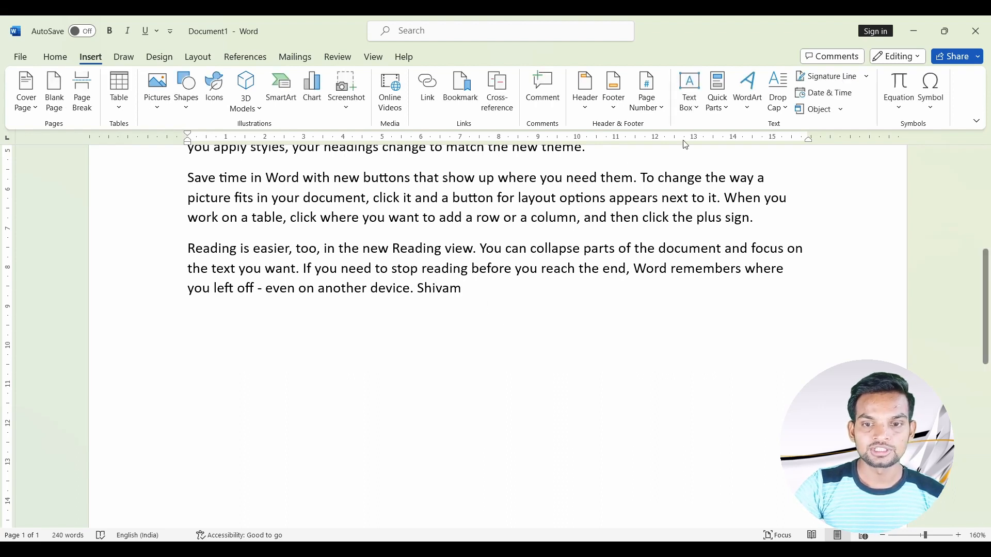
{"action": "left_click", "coordinate": [726, 112]}
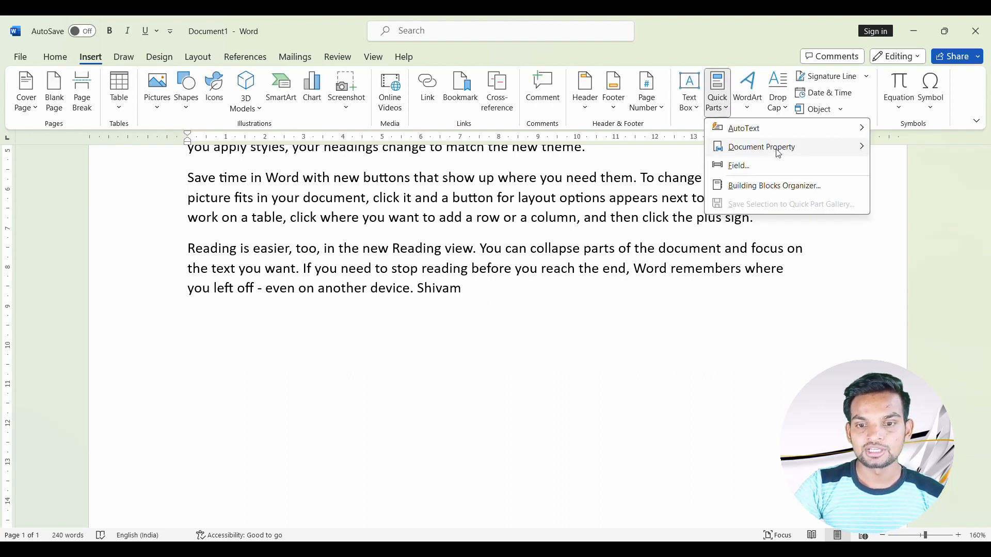
{"action": "mouse_move", "coordinate": [776, 149]}
{"action": "left_click", "coordinate": [897, 184]}
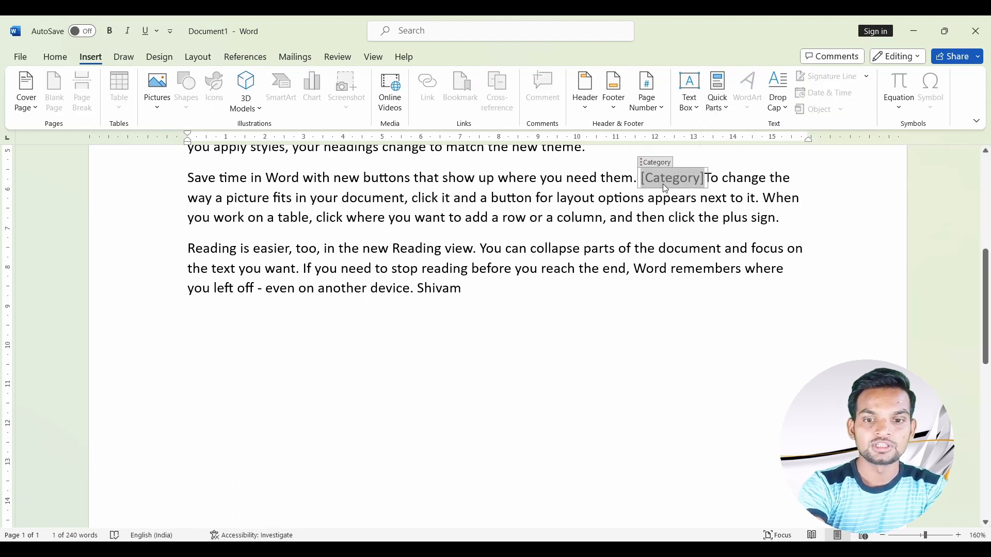
{"action": "type", "text": "Example"}
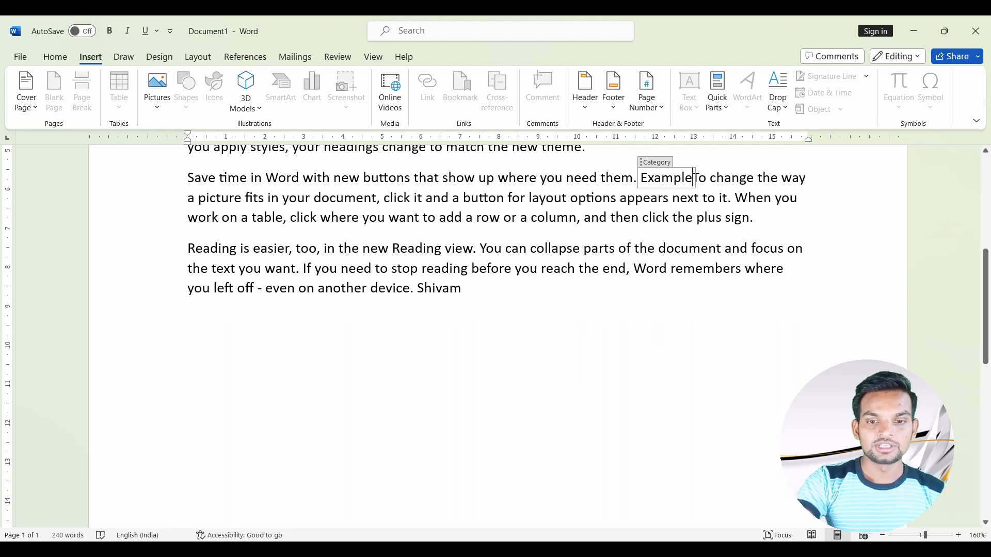
{"action": "left_click", "coordinate": [593, 266]}
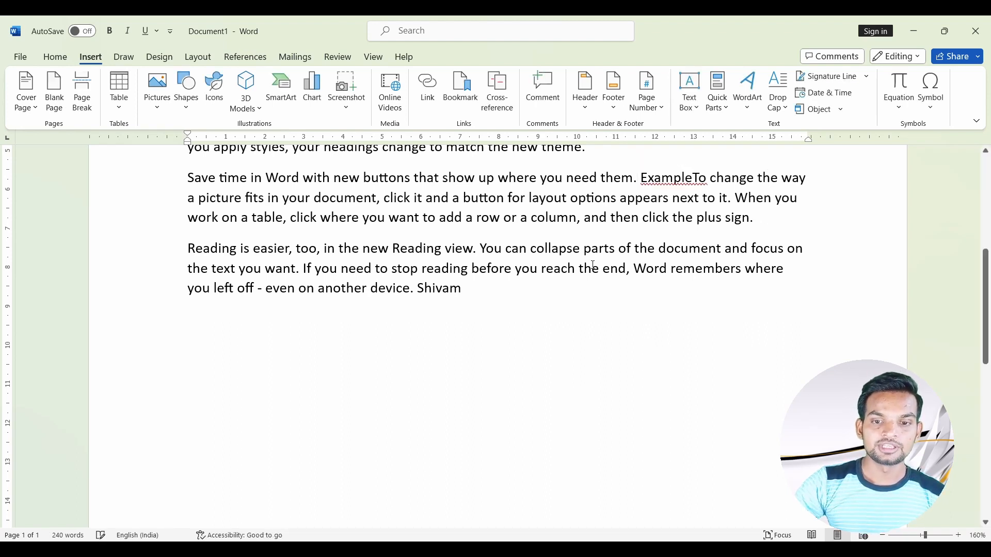
Check which Quick Parts options are available while the Category field and the Author field are active.
{"action": "left_click", "coordinate": [676, 180]}
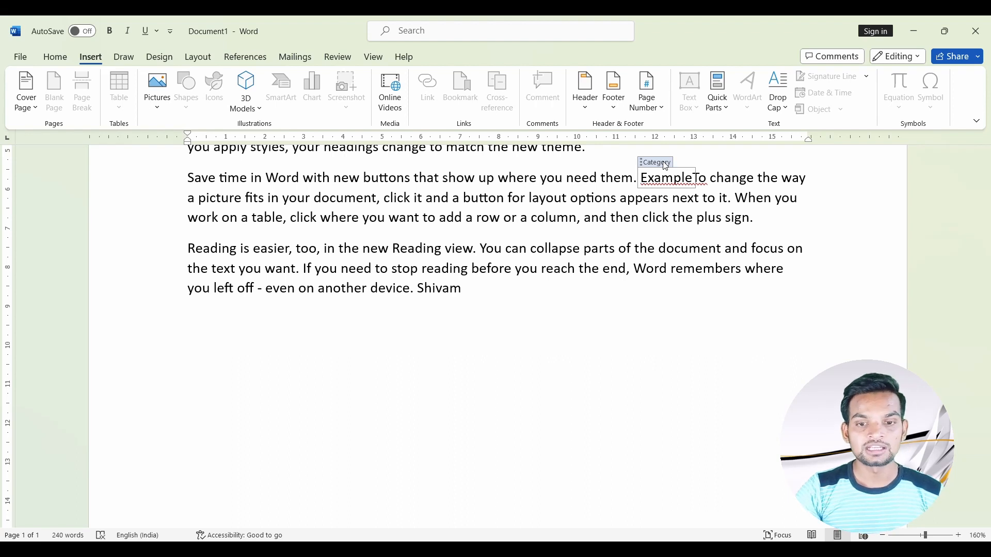
{"action": "left_click", "coordinate": [728, 110]}
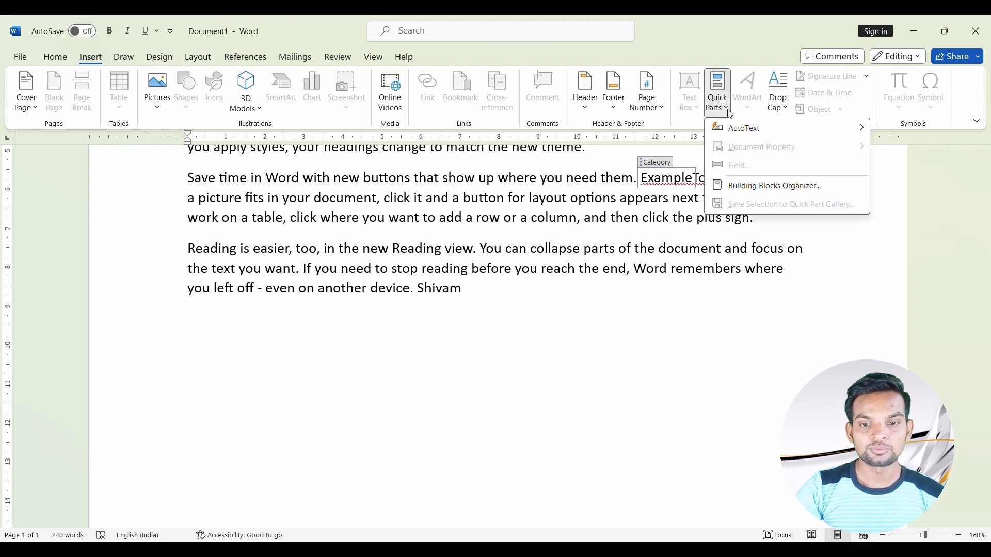
{"action": "left_click", "coordinate": [621, 263]}
{"action": "left_click", "coordinate": [485, 289]}
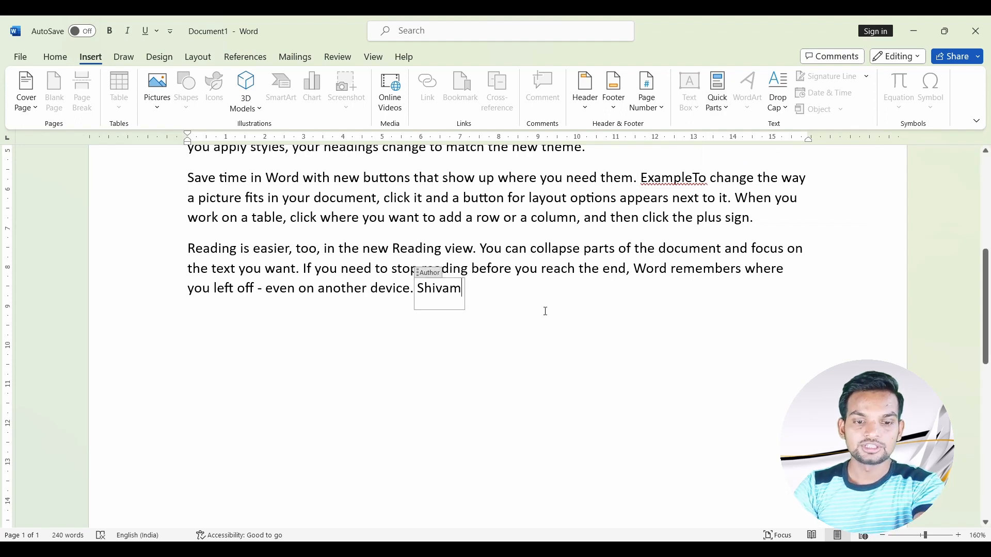
{"action": "left_click", "coordinate": [721, 116]}
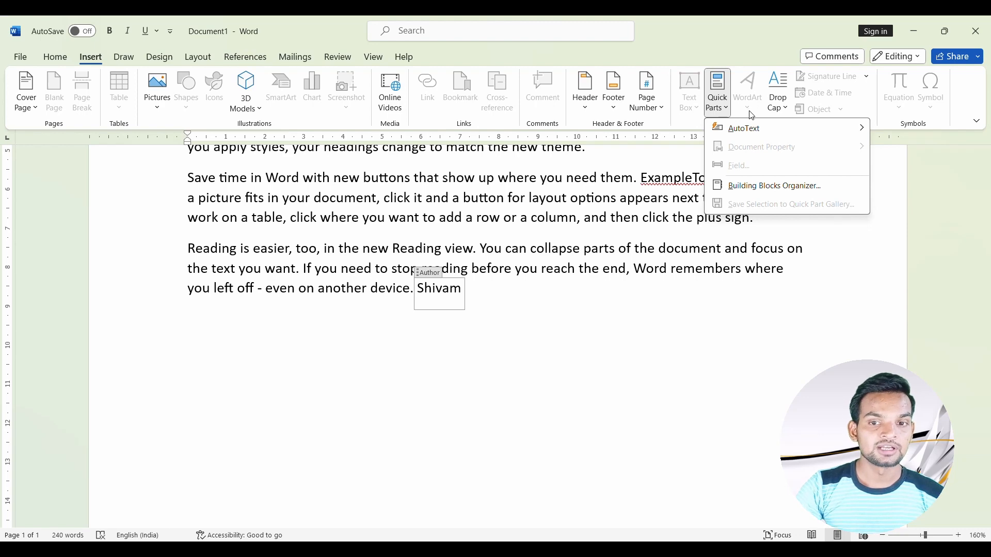
{"action": "scroll", "coordinate": [531, 242], "scroll_direction": "up", "scroll_amount": 6}
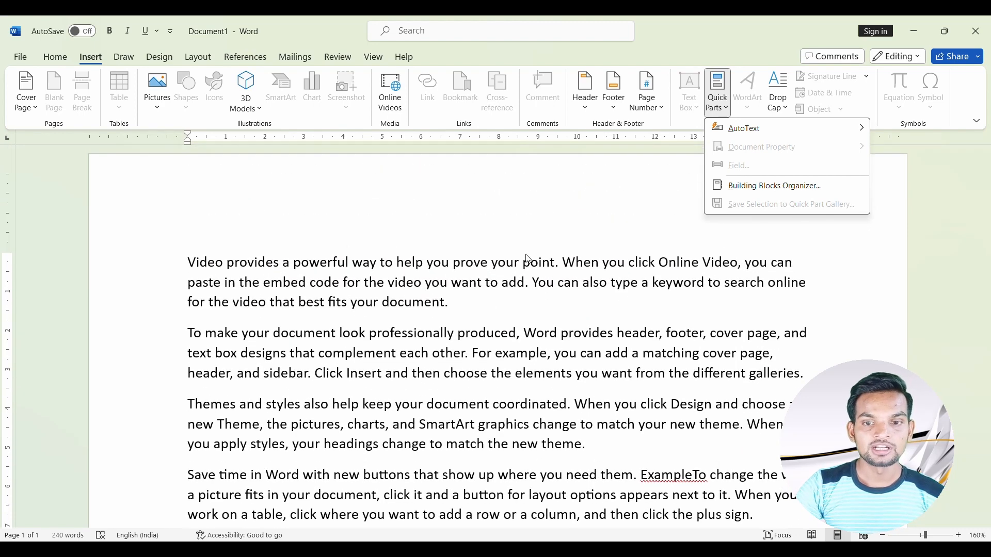
{"action": "left_click", "coordinate": [310, 258]}
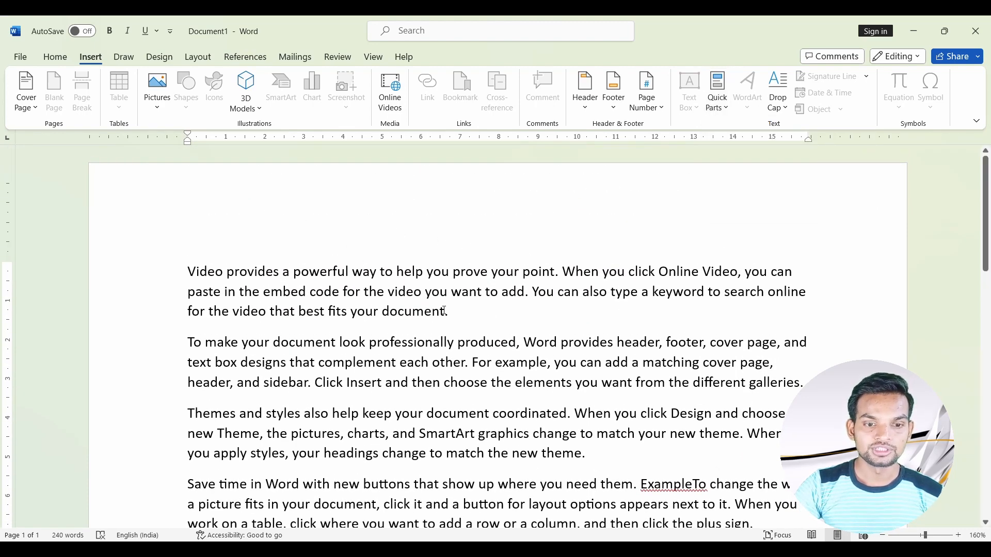
Delete the entire content of the document.
{"action": "scroll", "coordinate": [445, 311], "scroll_direction": "down", "scroll_amount": 1}
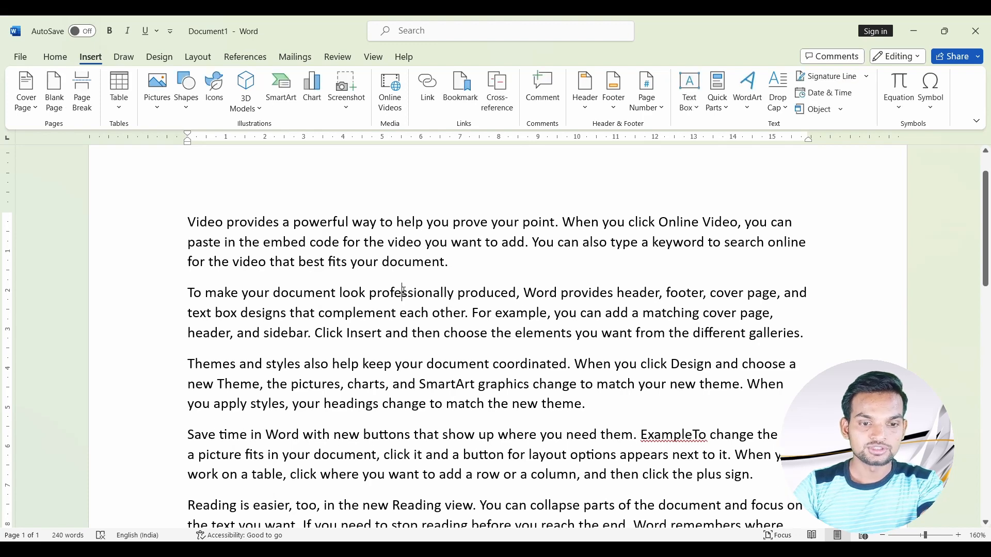
{"action": "key", "text": "ctrl+a"}
{"action": "key", "text": "BackSpace"}
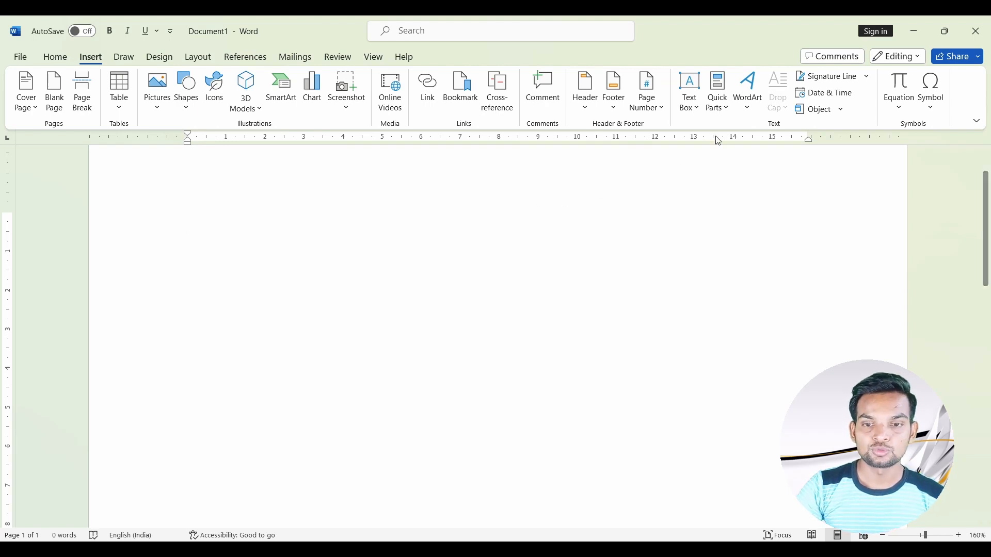
Insert WordArt in the blue gradient style with reflection and replace its placeholder text with "Whare are you doing".
{"action": "left_click", "coordinate": [750, 104]}
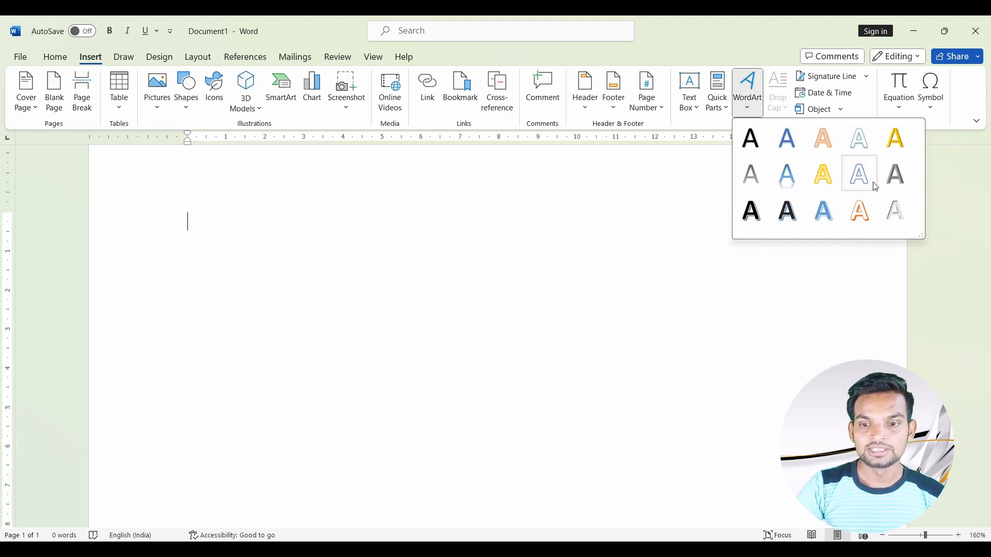
{"action": "left_click", "coordinate": [794, 189]}
{"action": "left_click", "coordinate": [413, 253]}
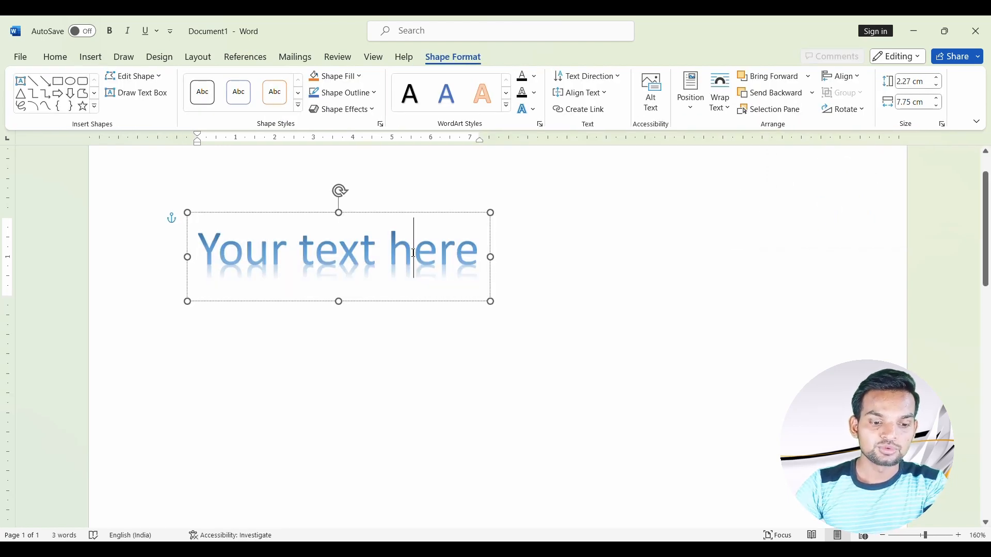
{"action": "key", "text": "ctrl+a"}
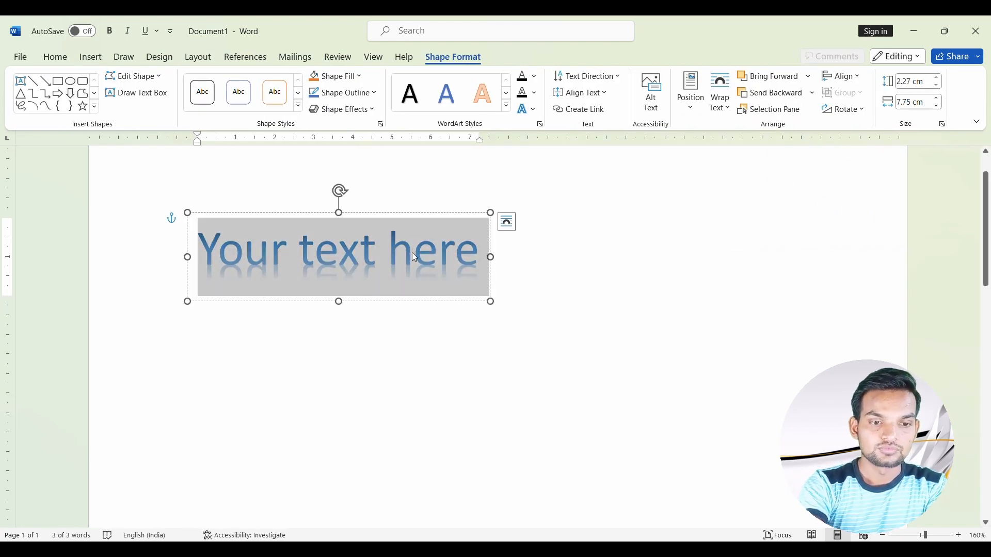
{"action": "type", "text": "Whare aee"}
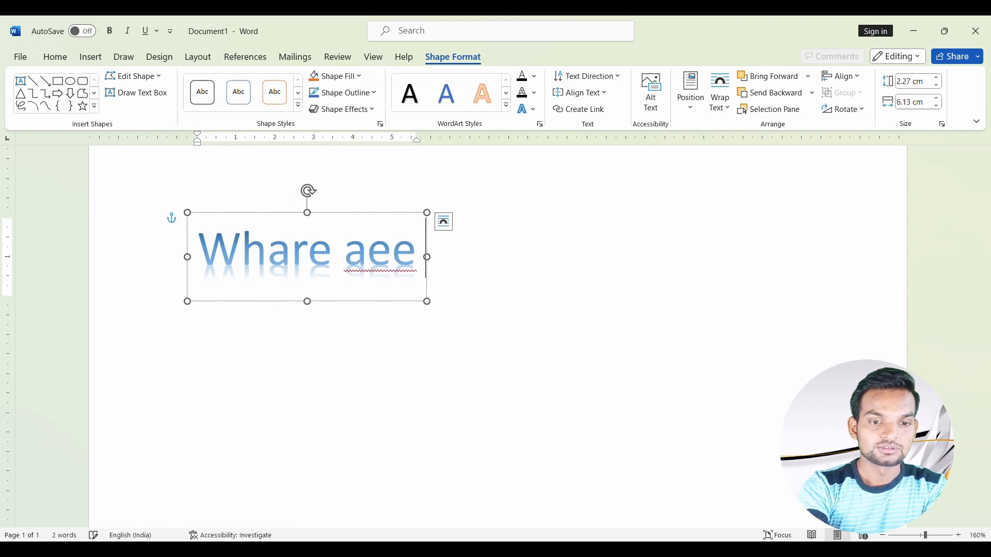
{"action": "key", "text": "BackSpace"}
{"action": "key", "text": "BackSpace"}
{"action": "type", "text": "re you"}
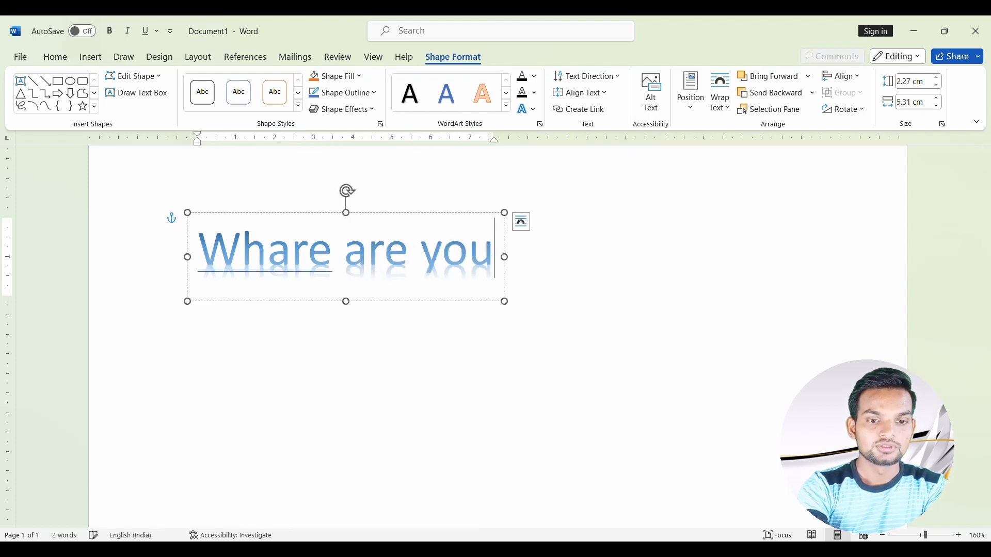
{"action": "type", "text": " doing"}
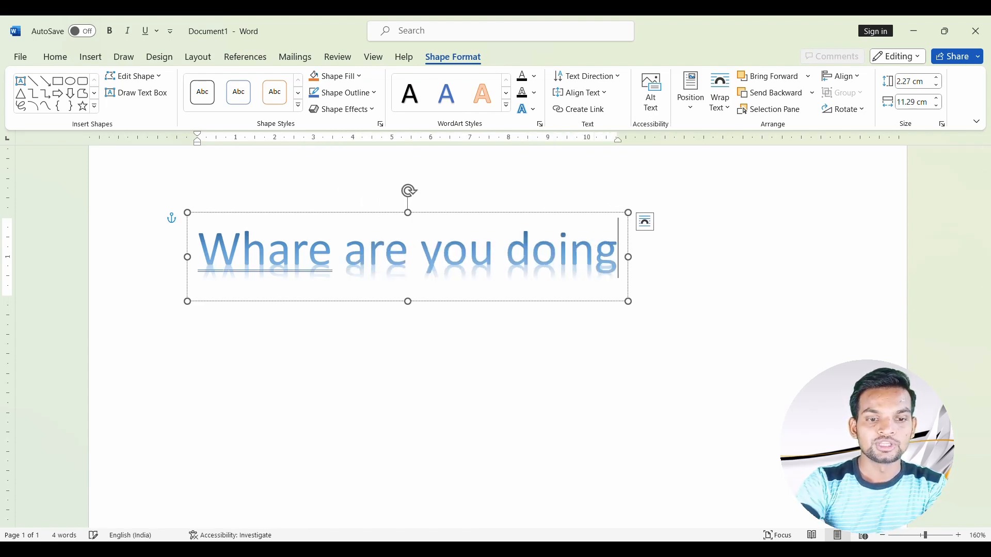
{"action": "left_click", "coordinate": [694, 333]}
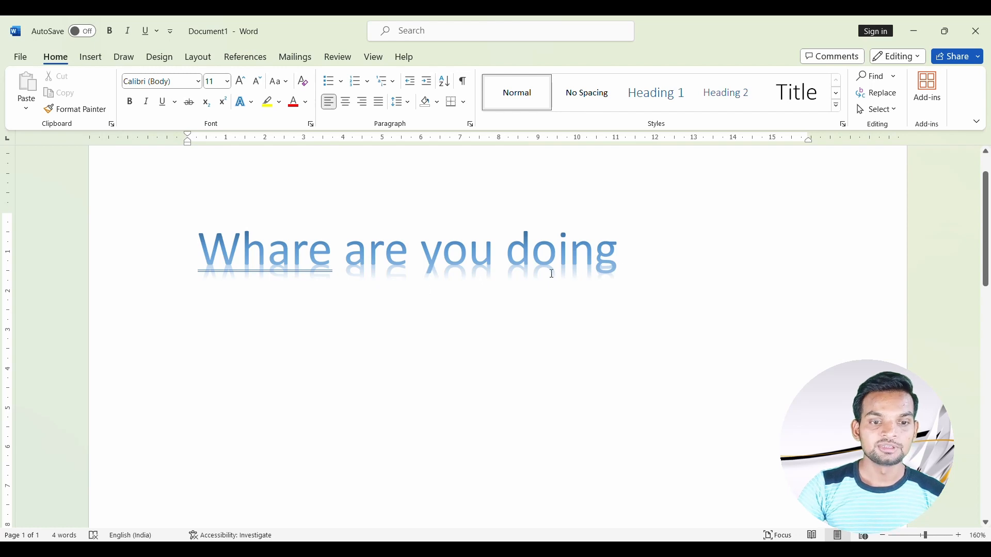
Delete all the text of the blue WordArt so that the page is empty.
{"action": "left_click", "coordinate": [532, 261]}
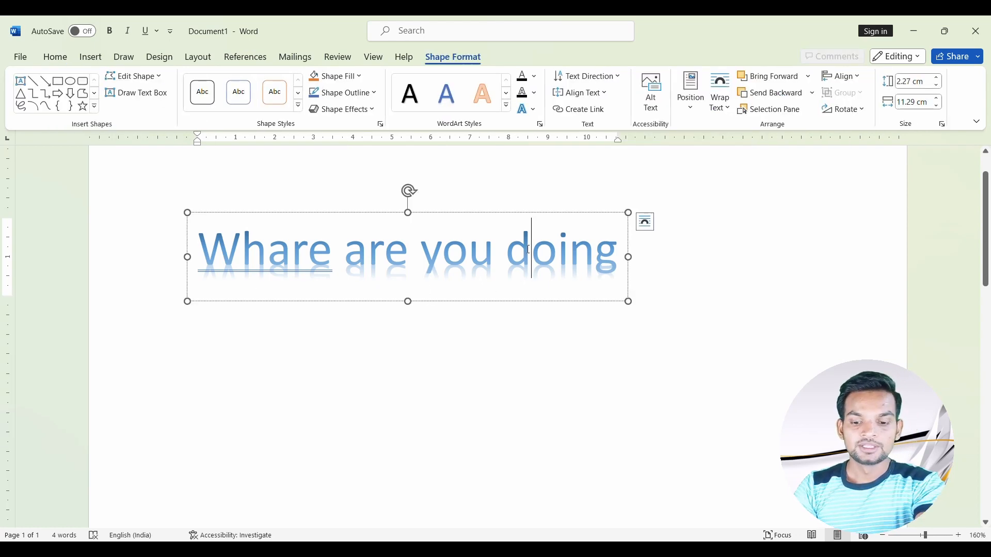
{"action": "key", "text": "BackSpace"}
{"action": "key", "text": "ctrl+a"}
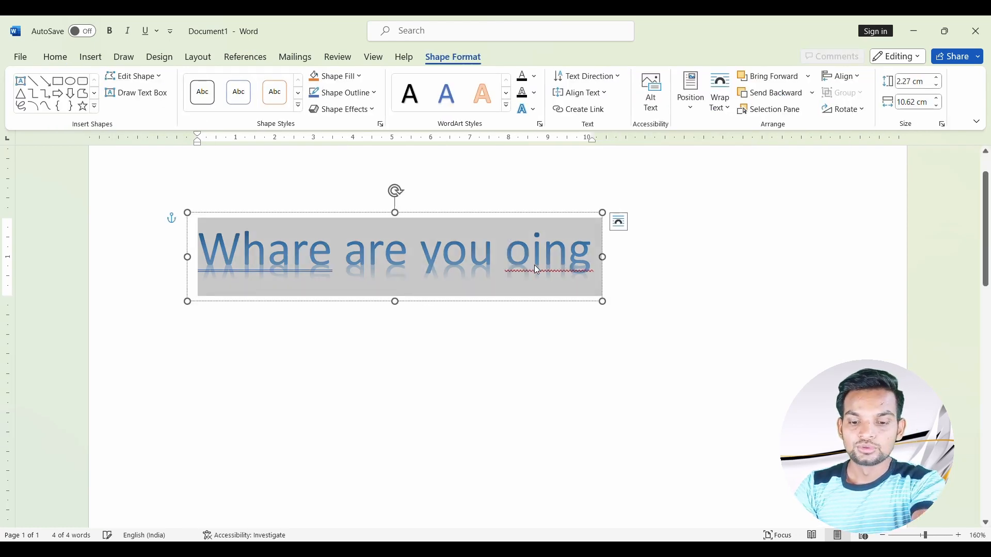
{"action": "key", "text": "BackSpace"}
{"action": "left_click", "coordinate": [395, 301]}
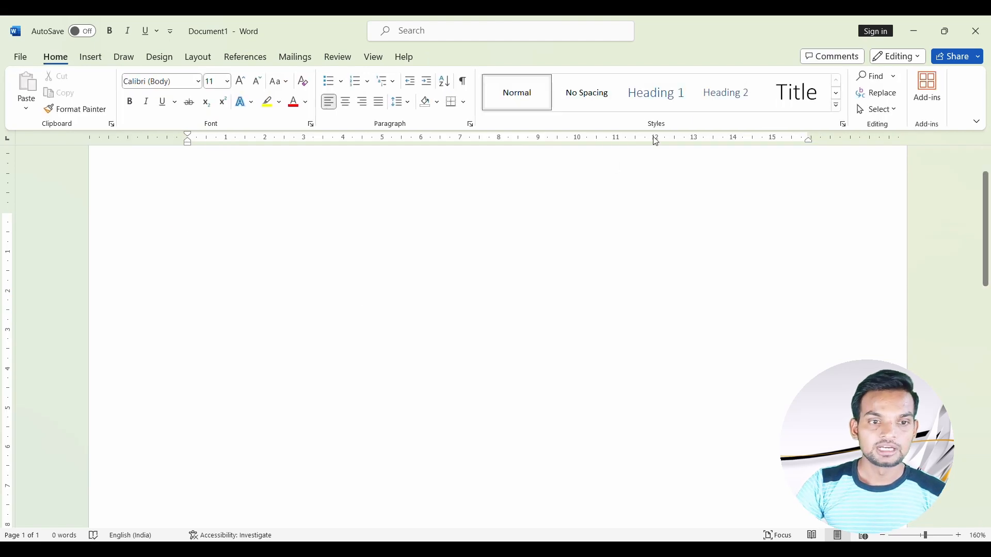
Insert WordArt in the bold black style with an outline shadow, keeping the placeholder text.
{"action": "left_click", "coordinate": [90, 58]}
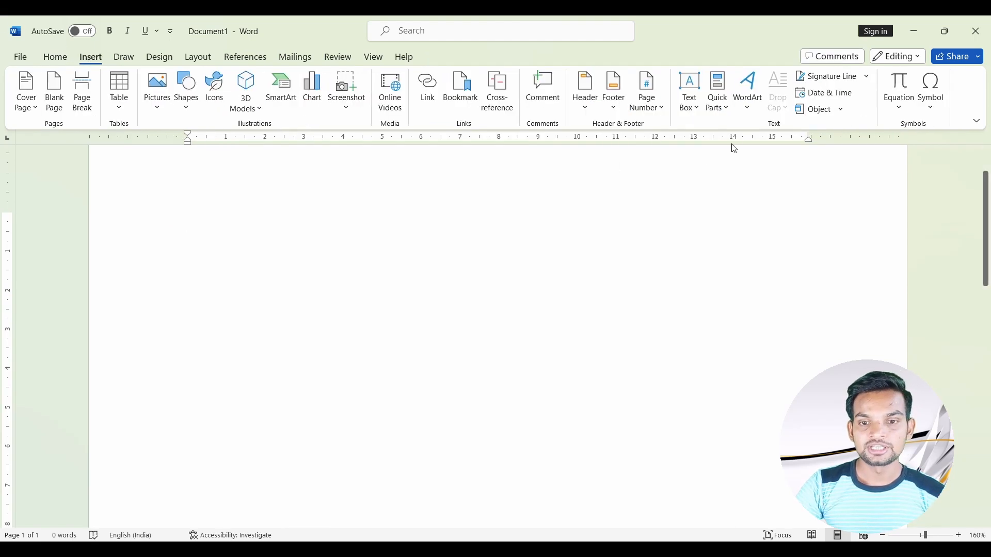
{"action": "left_click", "coordinate": [749, 98]}
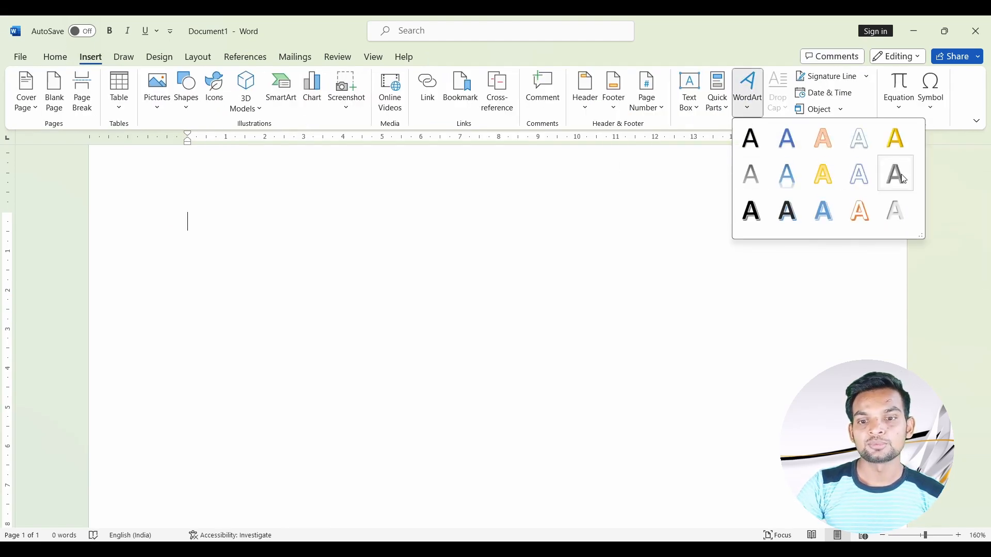
{"action": "left_click", "coordinate": [759, 208]}
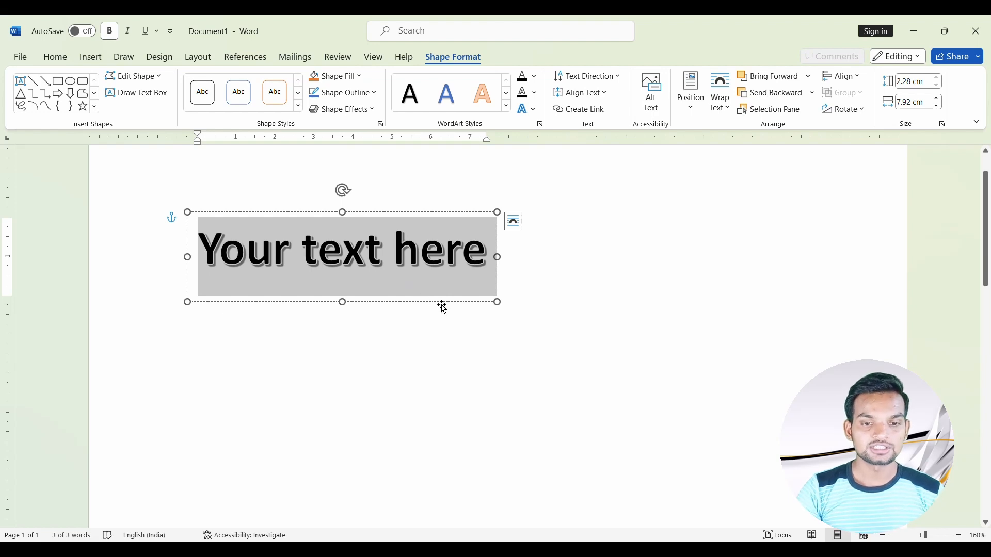
{"action": "left_click", "coordinate": [533, 290]}
Delete the black WordArt from the document.
{"action": "left_click", "coordinate": [420, 252]}
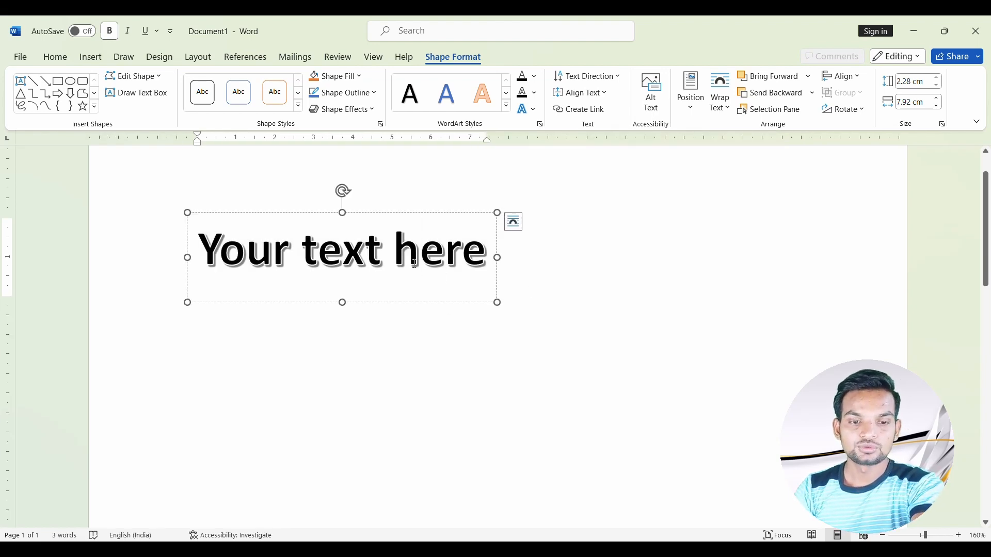
{"action": "key", "text": "Delete"}
{"action": "left_click", "coordinate": [587, 280]}
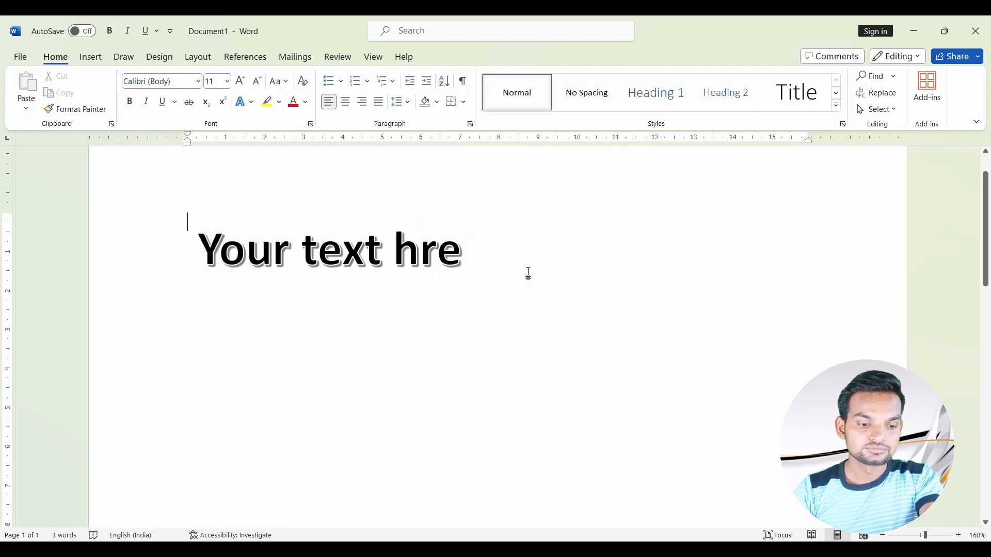
{"action": "key", "text": "ctrl+a"}
{"action": "key", "text": "Delete"}
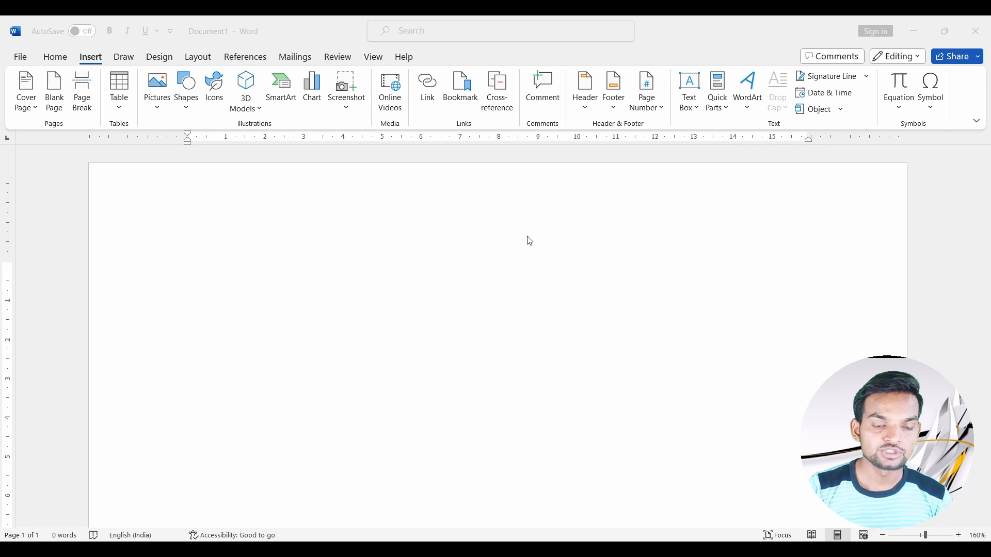
Fill the empty document with sample paragraphs using =rand().
{"action": "left_click", "coordinate": [209, 259]}
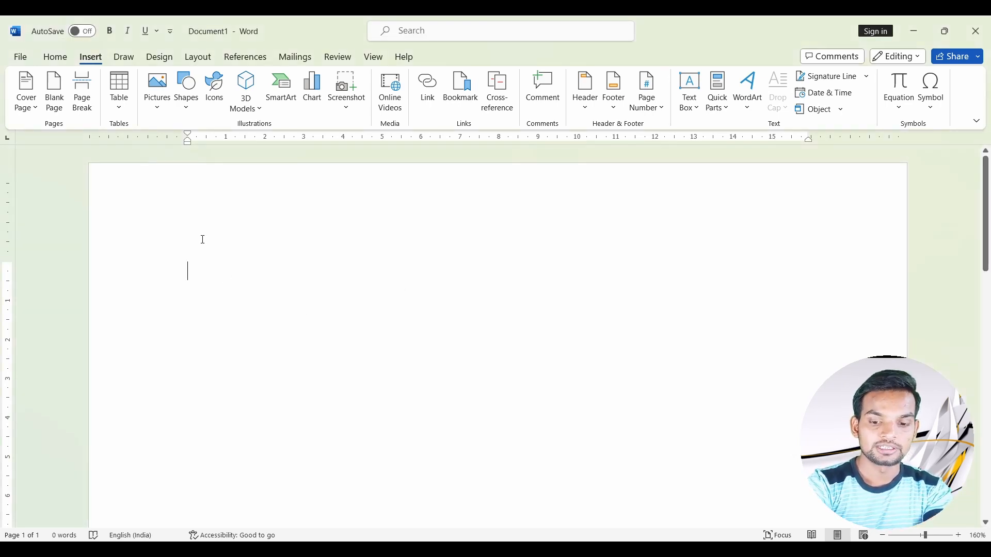
{"action": "type", "text": "=rand"}
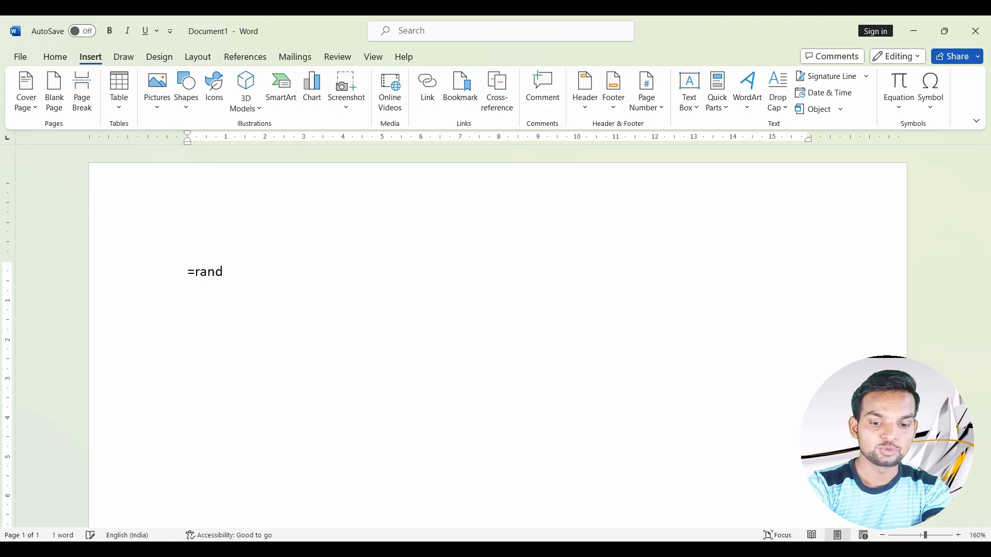
{"action": "type", "text": "()"}
{"action": "key", "text": "Return"}
Apply a Dropped drop cap to the first paragraph, starting with "Video".
{"action": "scroll", "coordinate": [211, 232], "scroll_direction": "up", "scroll_amount": 3}
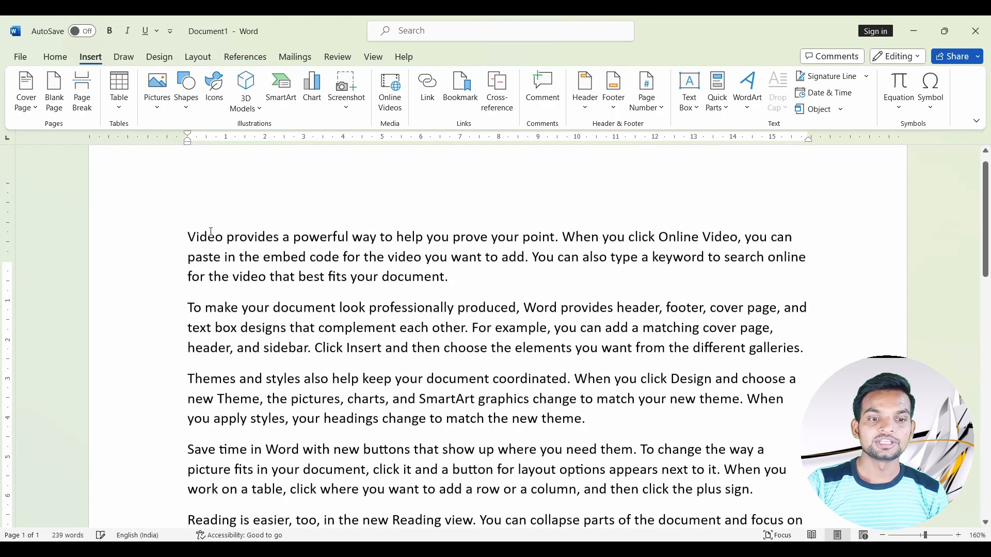
{"action": "scroll", "coordinate": [211, 232], "scroll_direction": "down", "scroll_amount": 5}
{"action": "scroll", "coordinate": [220, 245], "scroll_direction": "up", "scroll_amount": 4}
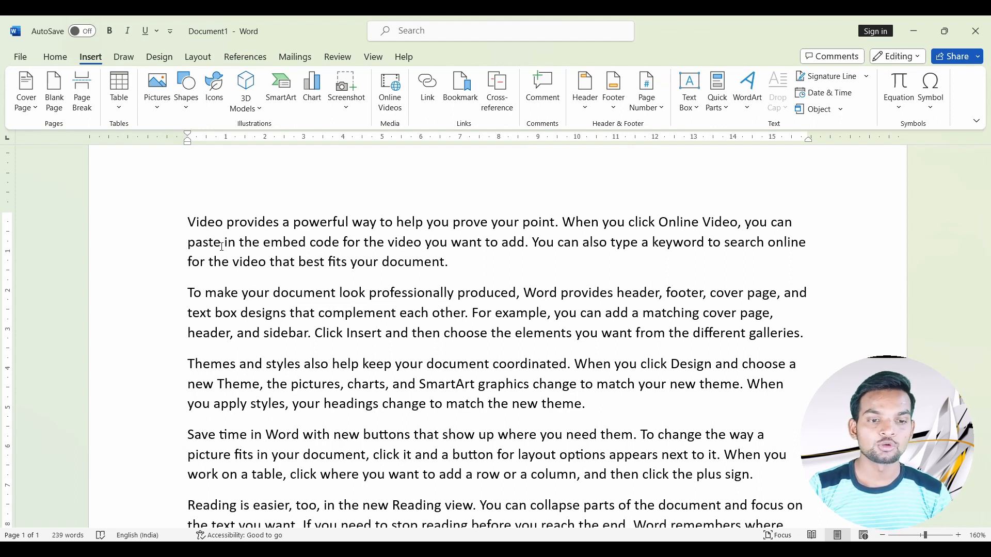
{"action": "left_click", "coordinate": [196, 222]}
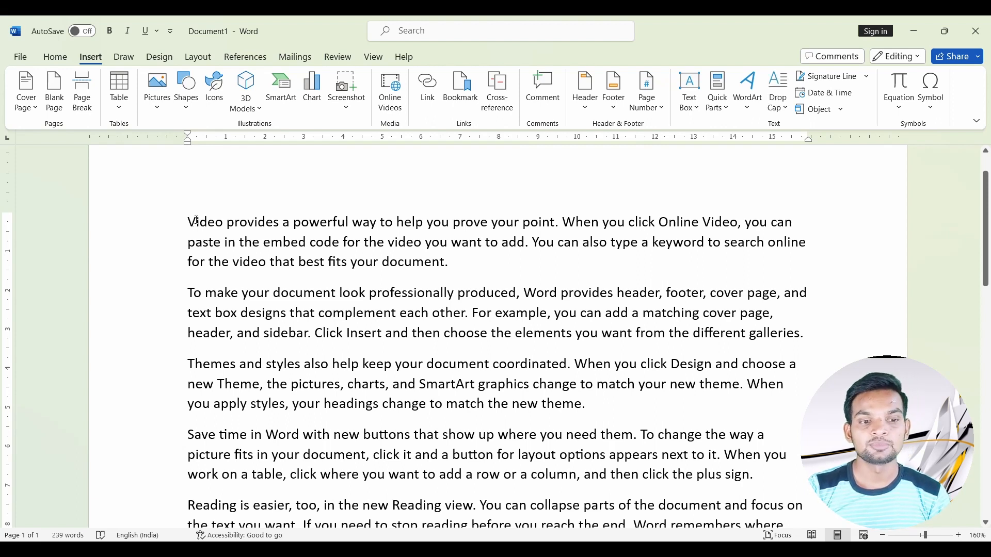
{"action": "left_click", "coordinate": [787, 110]}
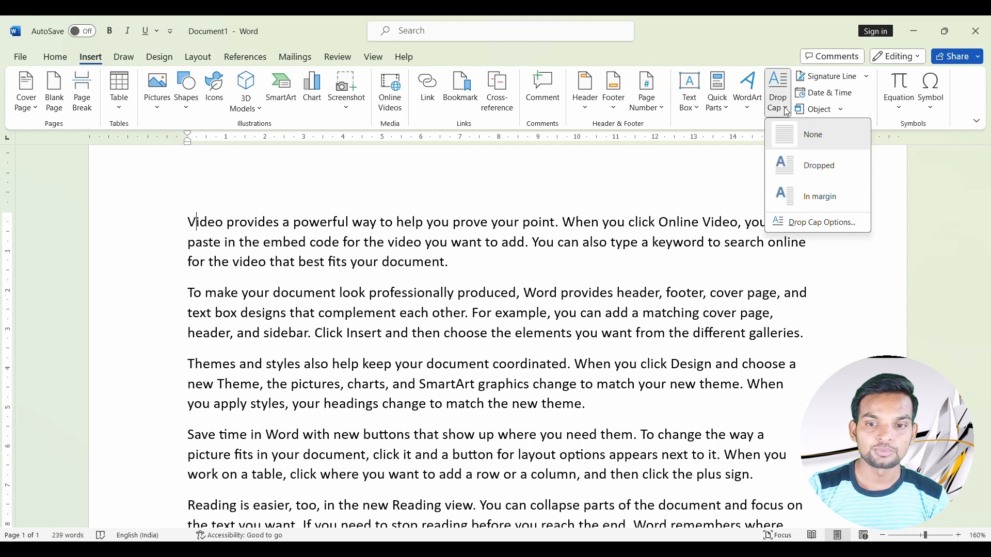
{"action": "left_click", "coordinate": [803, 171]}
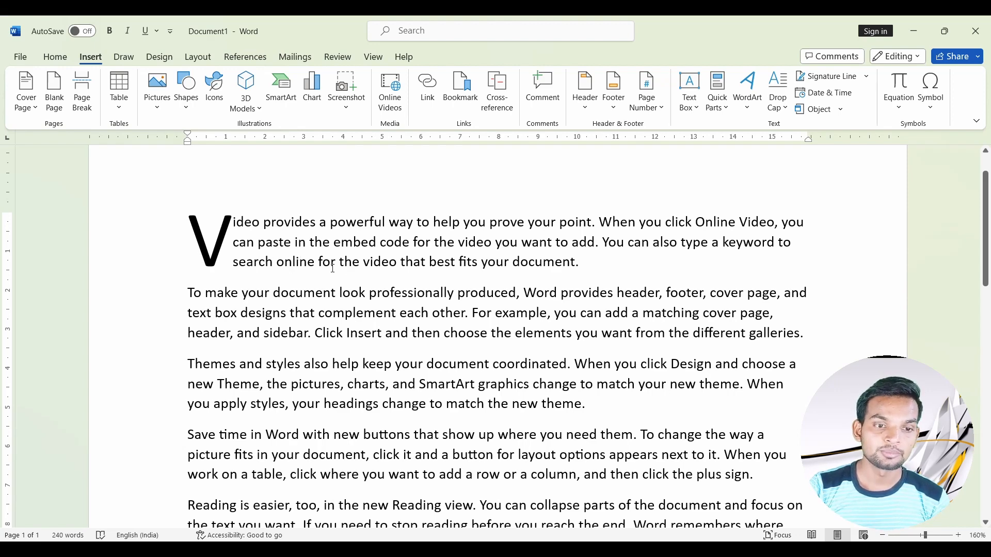
Change the first paragraph's drop cap "V" to the In margin position.
{"action": "scroll", "coordinate": [358, 405], "scroll_direction": "down", "scroll_amount": 2}
{"action": "scroll", "coordinate": [267, 346], "scroll_direction": "up", "scroll_amount": 3}
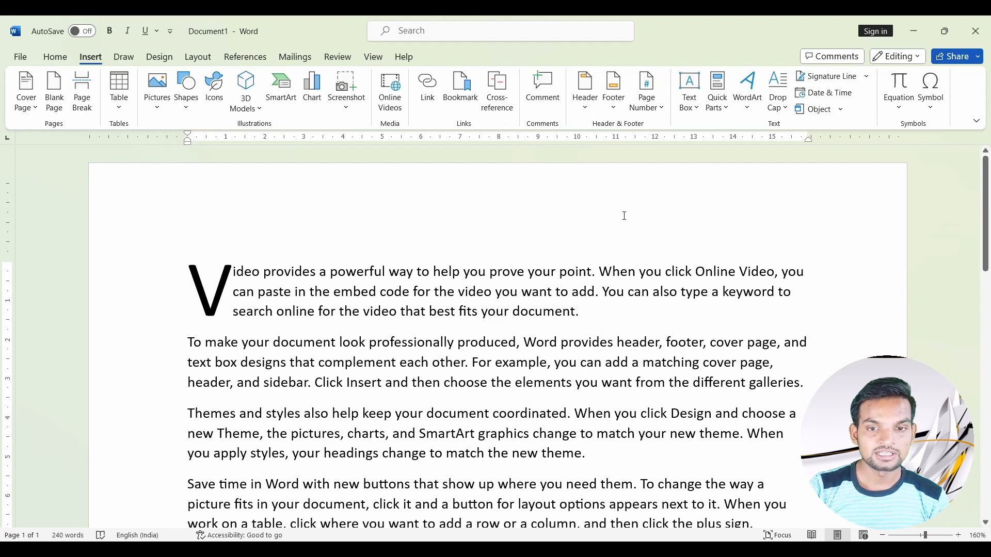
{"action": "left_click", "coordinate": [234, 283]}
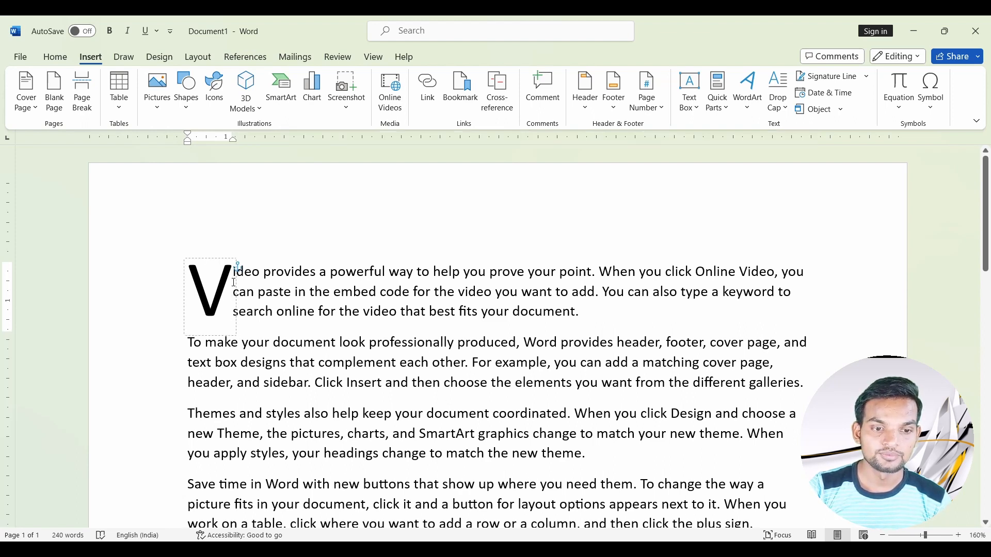
{"action": "left_click", "coordinate": [777, 93]}
{"action": "left_click", "coordinate": [809, 197]}
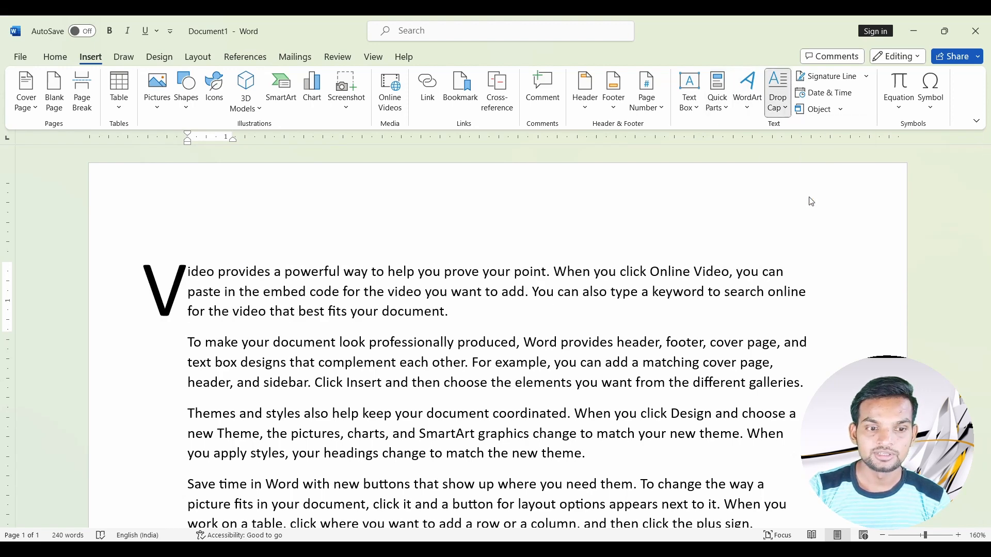
Set the first paragraph's in-margin drop cap to drop 6 lines.
{"action": "left_click", "coordinate": [276, 262]}
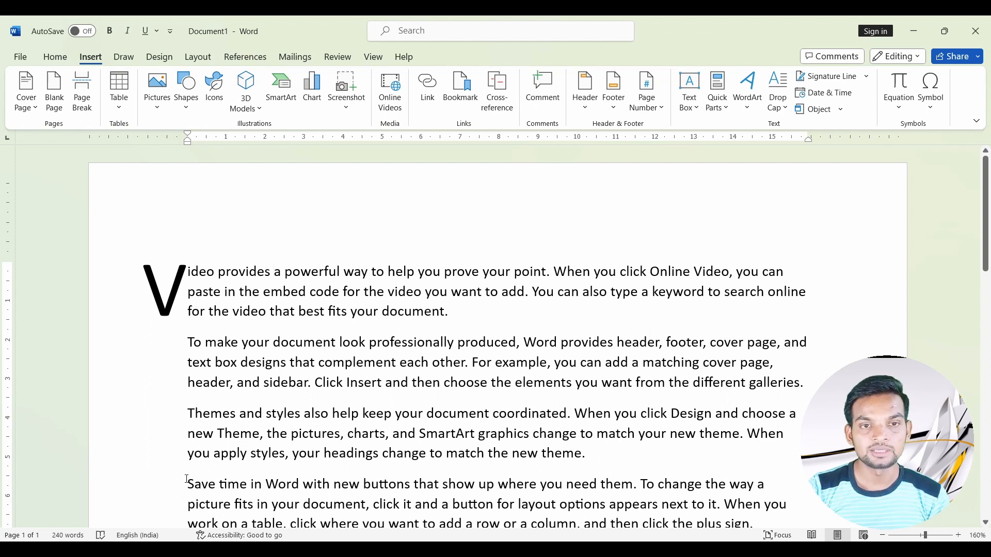
{"action": "left_click", "coordinate": [779, 96]}
{"action": "left_click", "coordinate": [799, 223]}
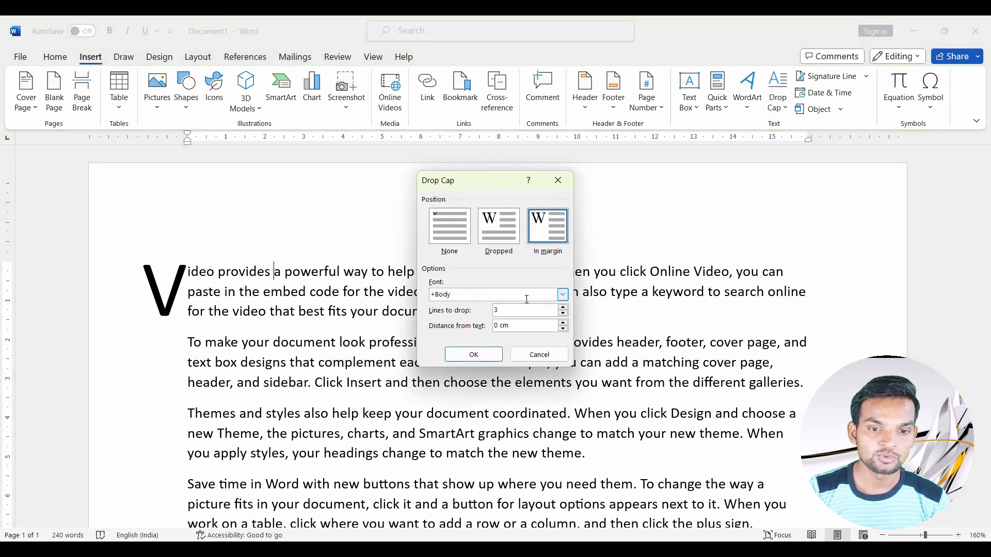
{"action": "left_click", "coordinate": [565, 308]}
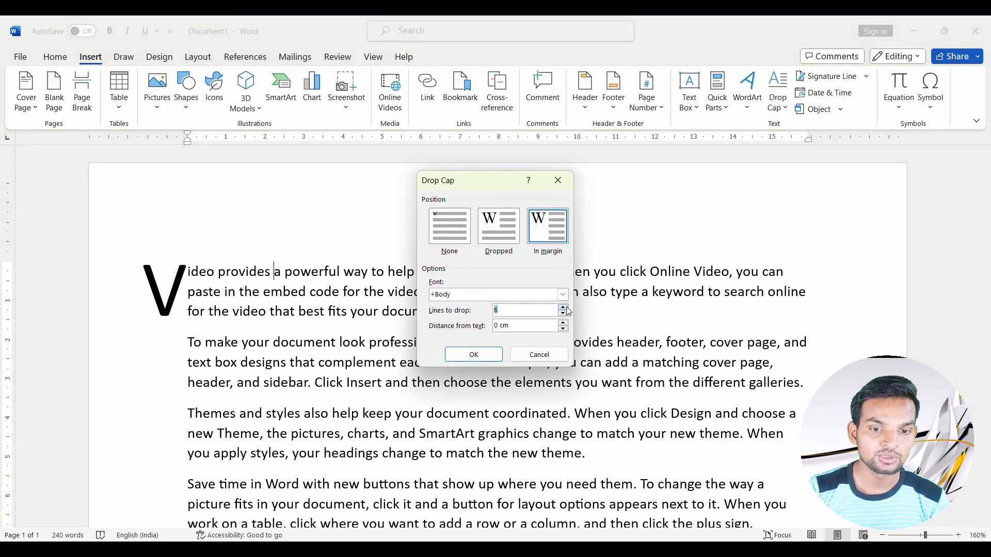
{"action": "left_click", "coordinate": [473, 355]}
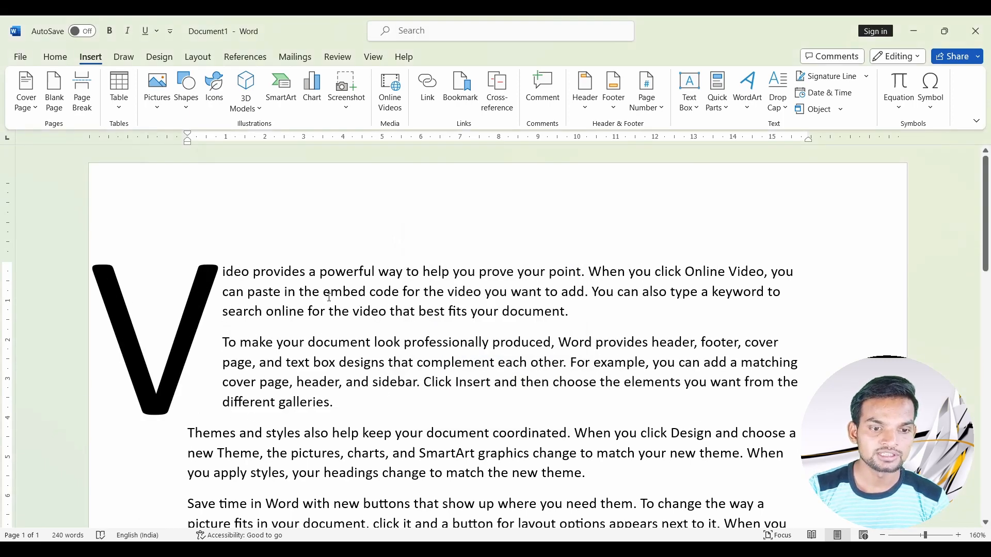
Undo the drop cap formatting so the first paragraph is plain text again.
{"action": "left_click", "coordinate": [784, 102]}
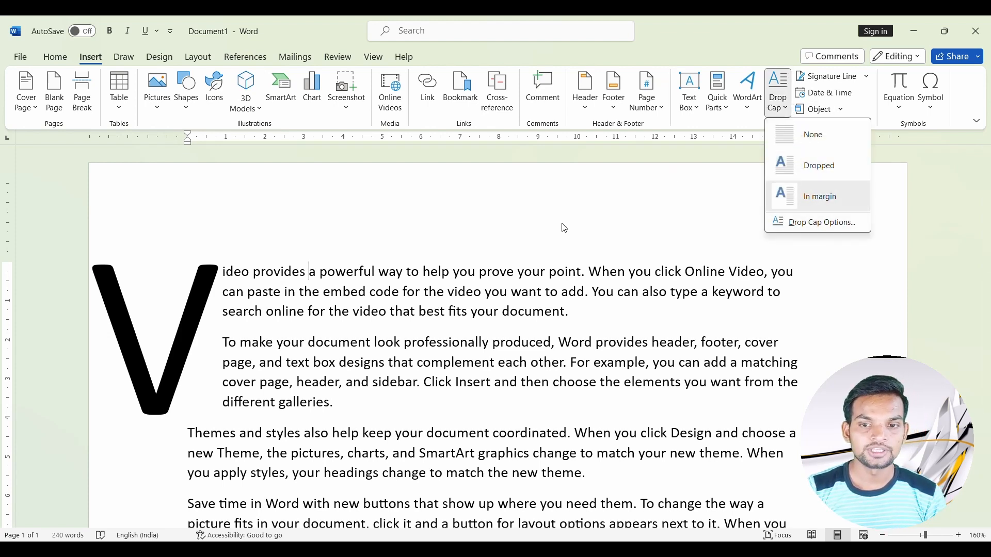
{"action": "left_click", "coordinate": [235, 336]}
{"action": "key", "text": "ctrl+z"}
{"action": "key", "text": "ctrl+z"}
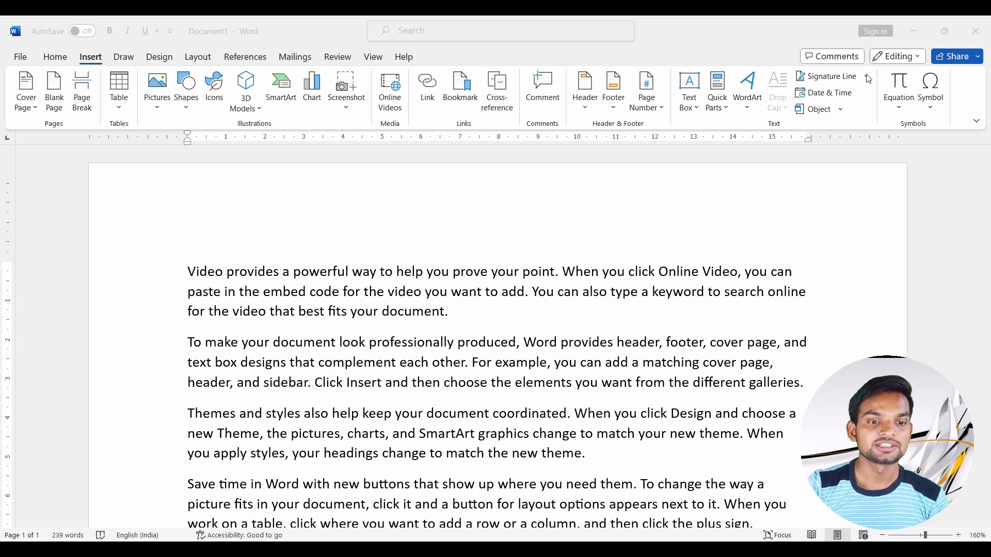
Insert a Microsoft Office signature line below the last paragraph, entering the signer's name, the title "Writer" and the signer's e-mail.
{"action": "scroll", "coordinate": [337, 317], "scroll_direction": "down", "scroll_amount": 5}
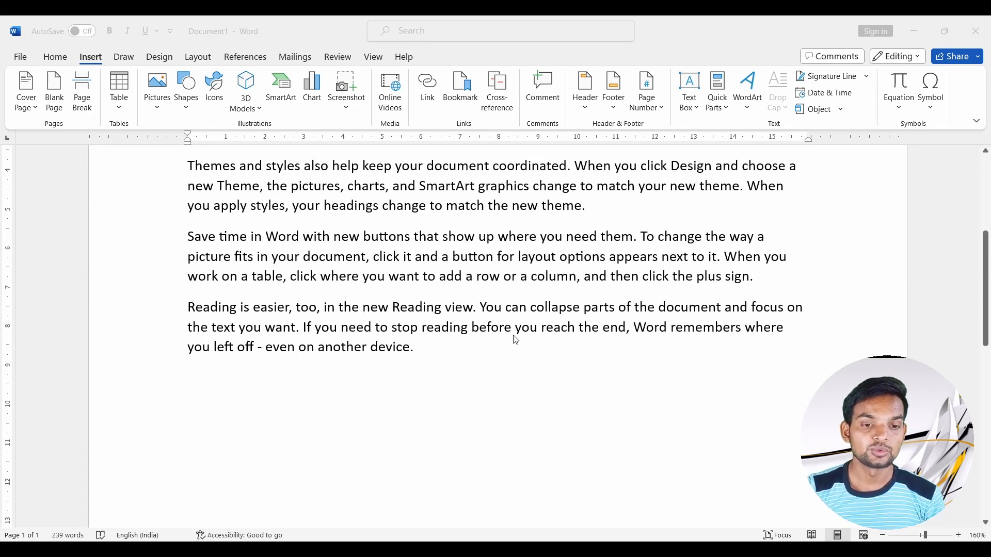
{"action": "left_click", "coordinate": [436, 346]}
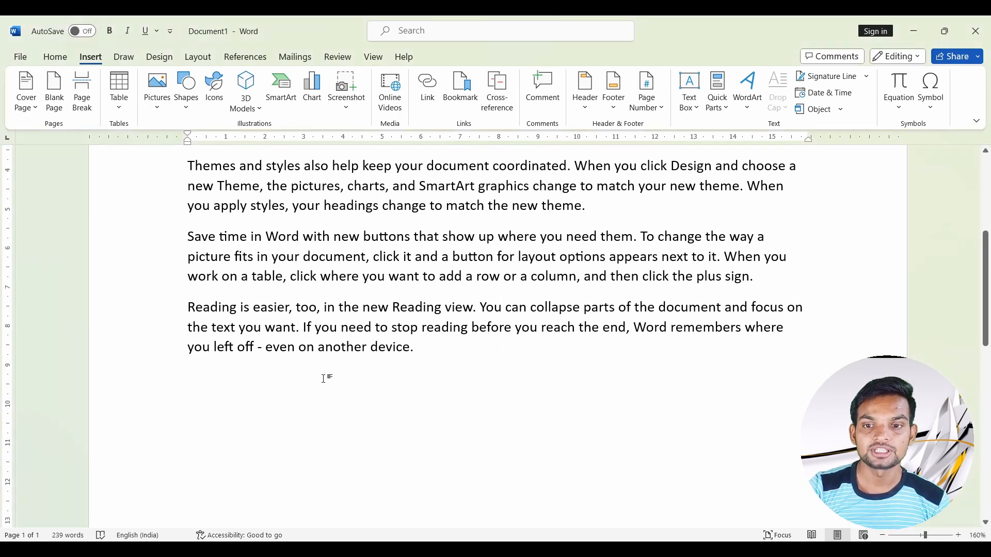
{"action": "left_click", "coordinate": [867, 76]}
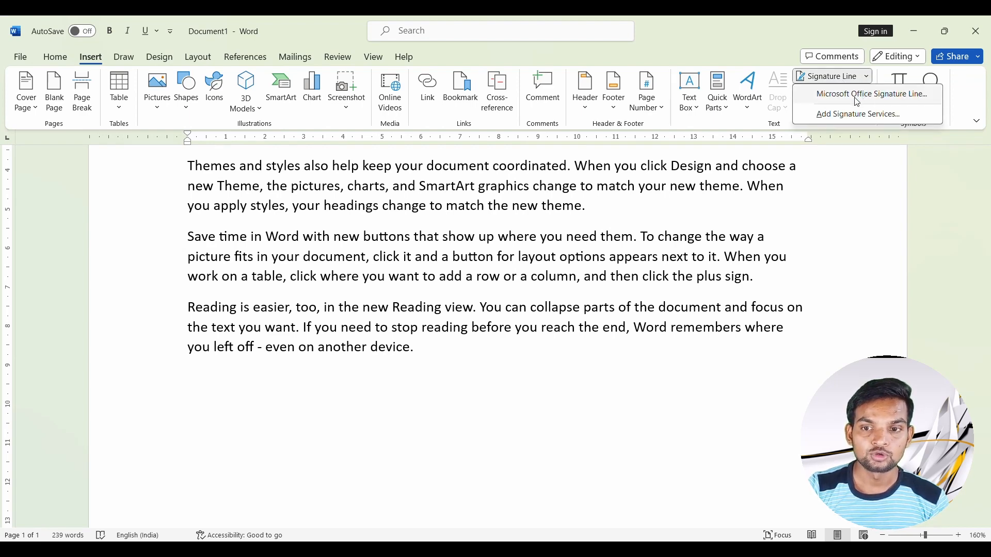
{"action": "left_click", "coordinate": [858, 100]}
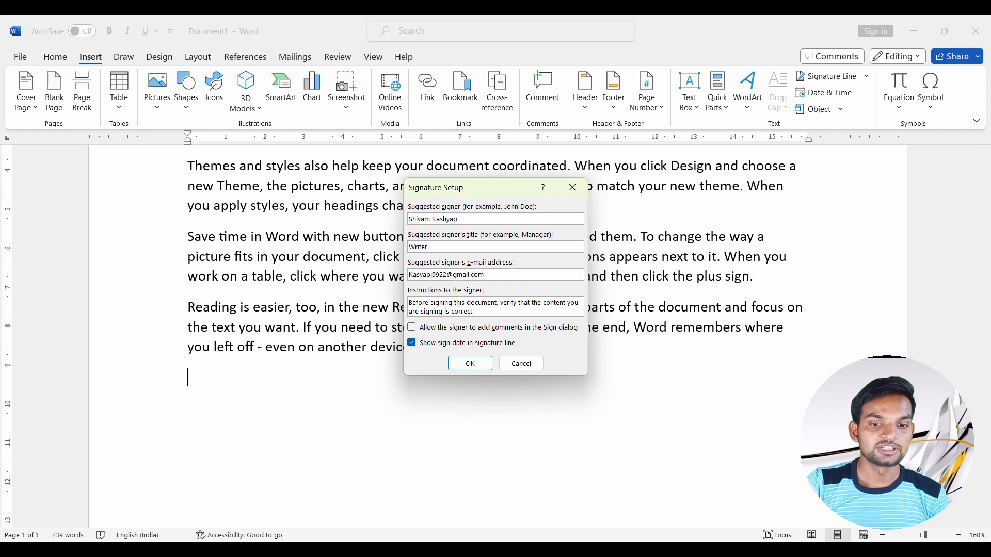
{"action": "left_click", "coordinate": [470, 364]}
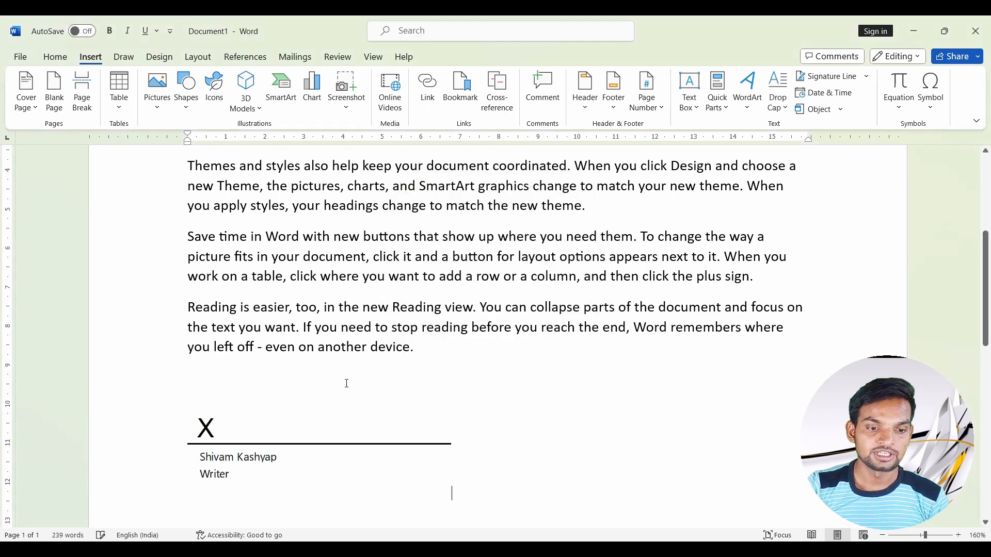
{"action": "left_click", "coordinate": [232, 463]}
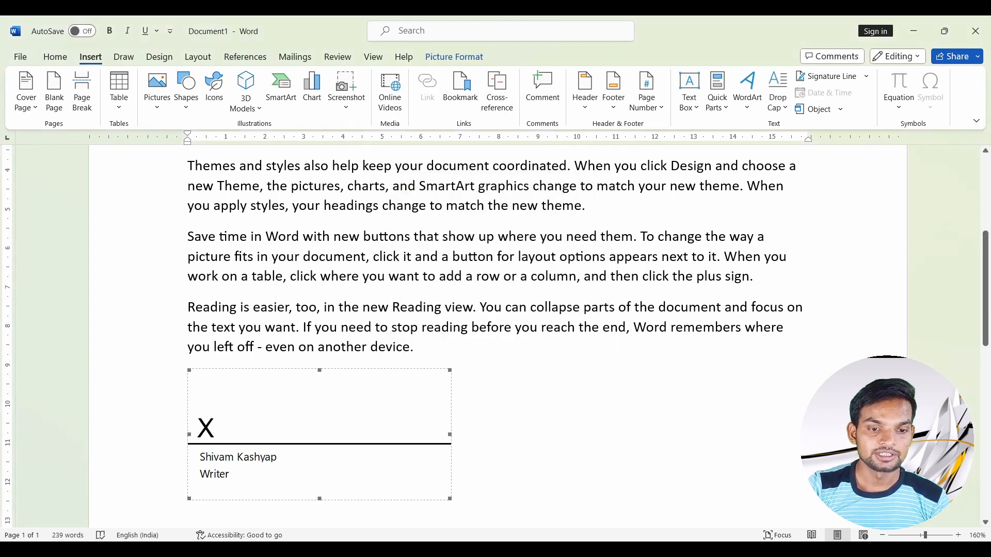
{"action": "left_click", "coordinate": [420, 419]}
{"action": "left_click", "coordinate": [330, 431]}
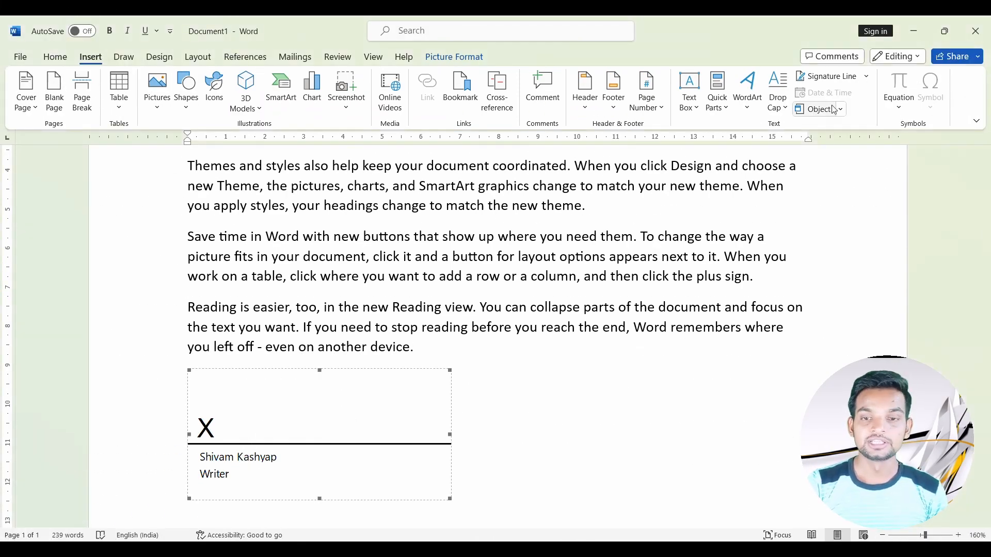
Delete the signature line and the empty space below the last paragraph.
{"action": "left_click", "coordinate": [488, 434]}
{"action": "scroll", "coordinate": [488, 434], "scroll_direction": "down", "scroll_amount": 1}
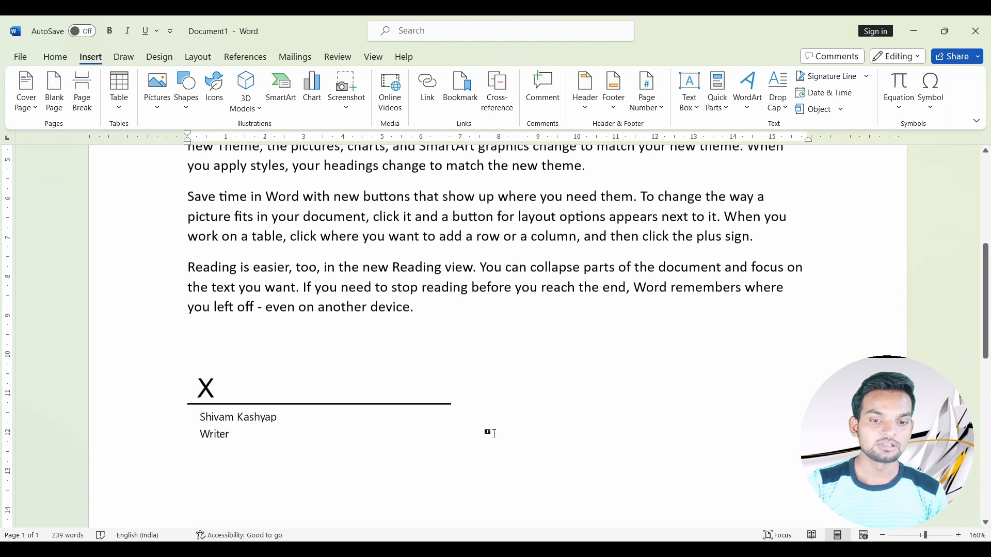
{"action": "key", "text": "BackSpace"}
{"action": "key", "text": "BackSpace"}
{"action": "key", "text": "BackSpace"}
{"action": "key", "text": "BackSpace"}
{"action": "key", "text": "BackSpace"}
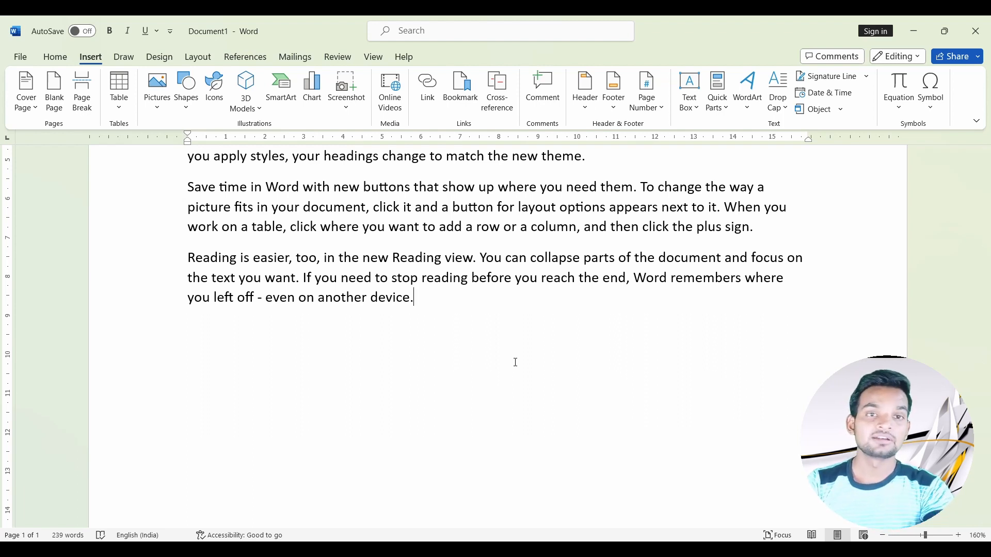
Insert the current date on a new line below the last paragraph, using the "Sunday, 22 October 2023" format.
{"action": "key", "text": "Return"}
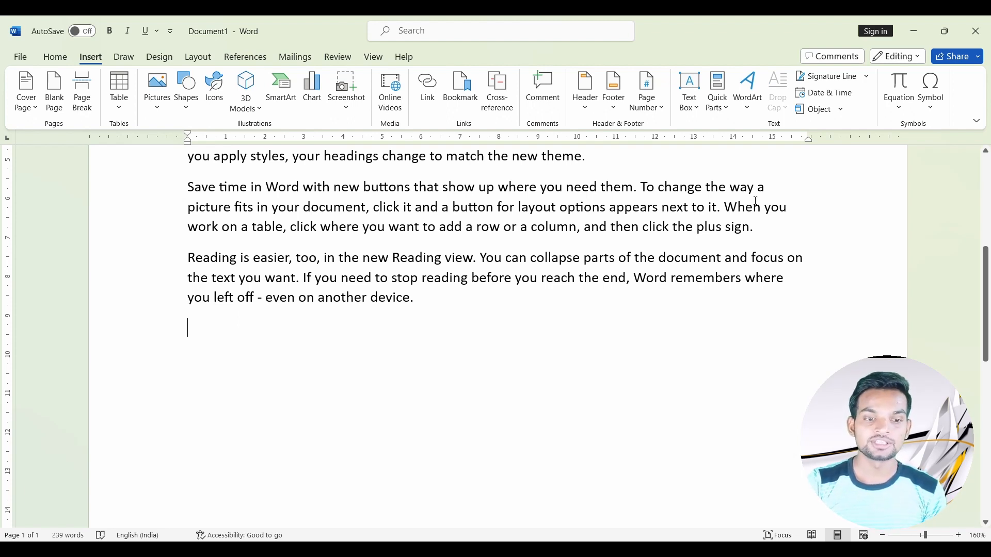
{"action": "left_click", "coordinate": [824, 93]}
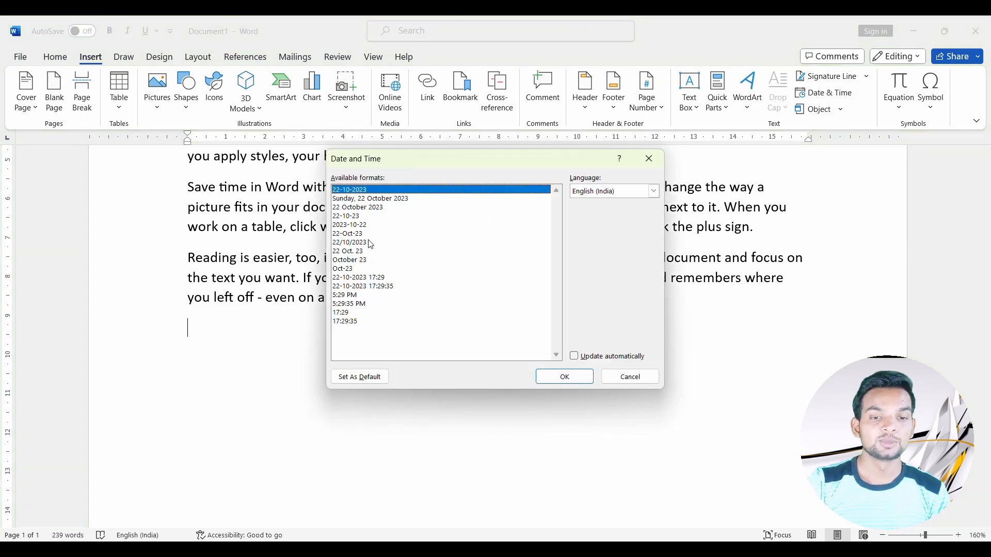
{"action": "left_click", "coordinate": [349, 199]}
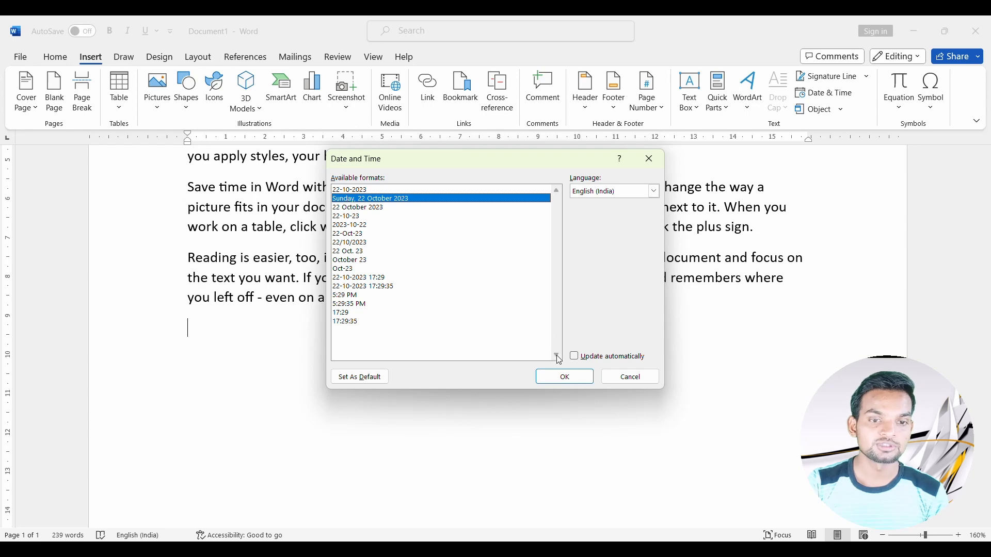
{"action": "left_click", "coordinate": [563, 377]}
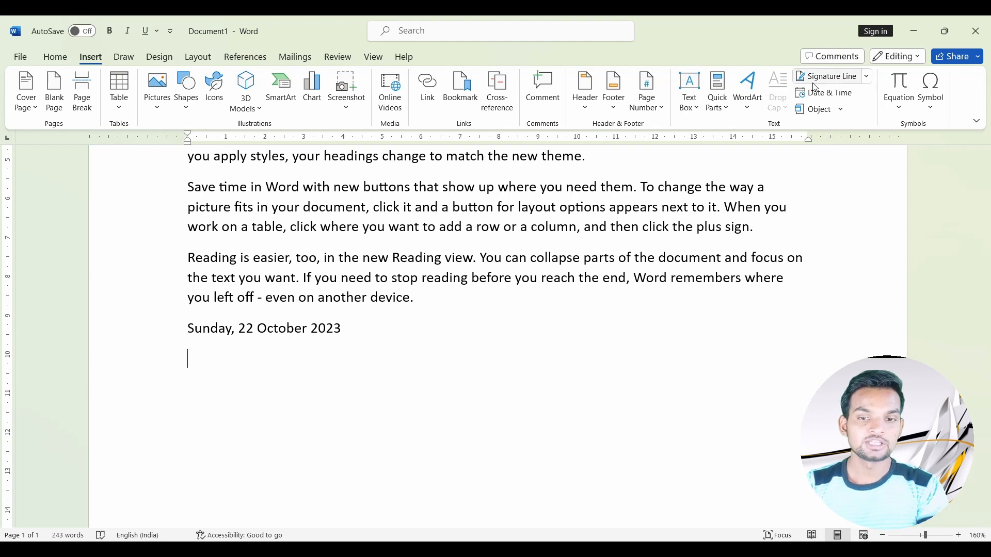
Insert the current time on the line below the date, using the 12-hour format without seconds ("5:29 PM").
{"action": "left_click", "coordinate": [830, 98]}
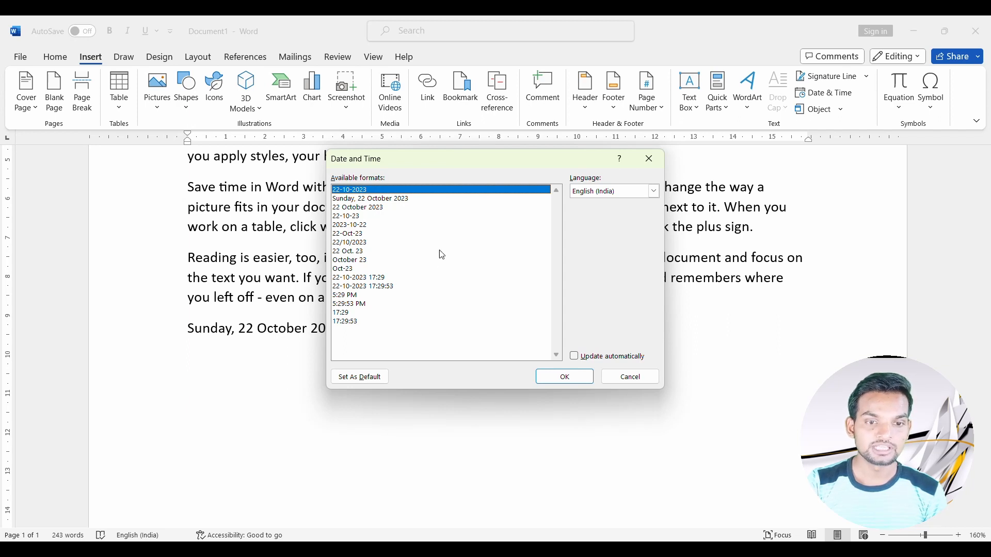
{"action": "left_click", "coordinate": [346, 296]}
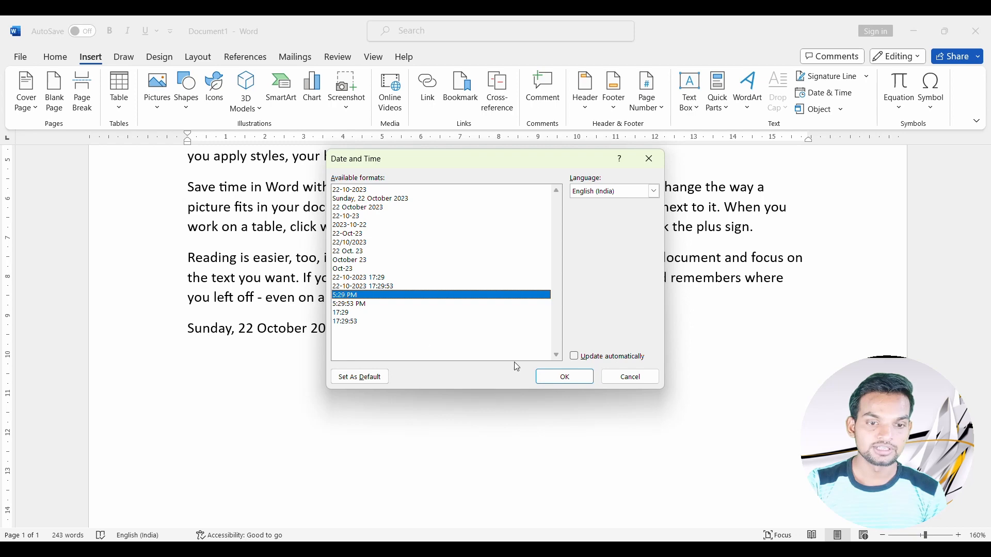
{"action": "left_click", "coordinate": [565, 376]}
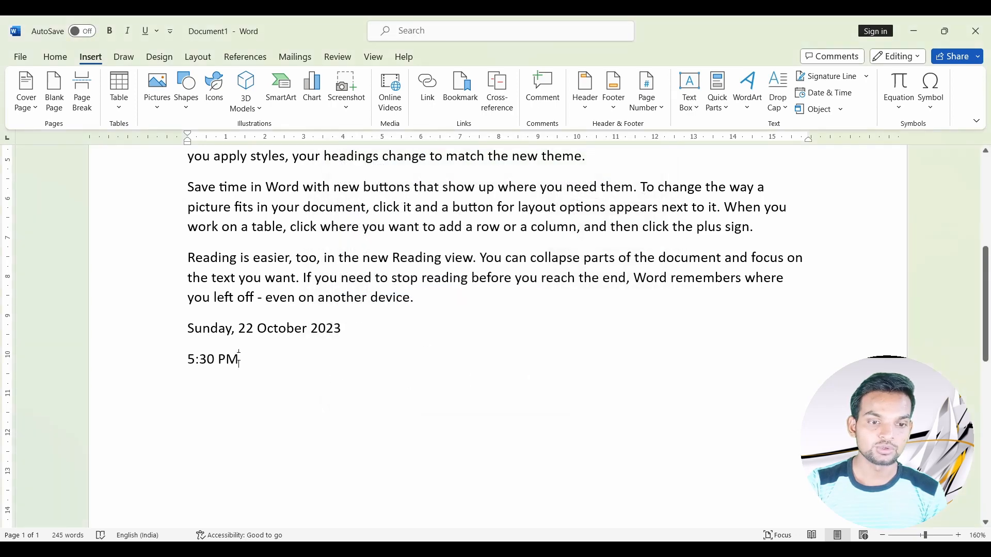
{"action": "triple_click", "coordinate": [227, 366]}
{"action": "left_click", "coordinate": [279, 394]}
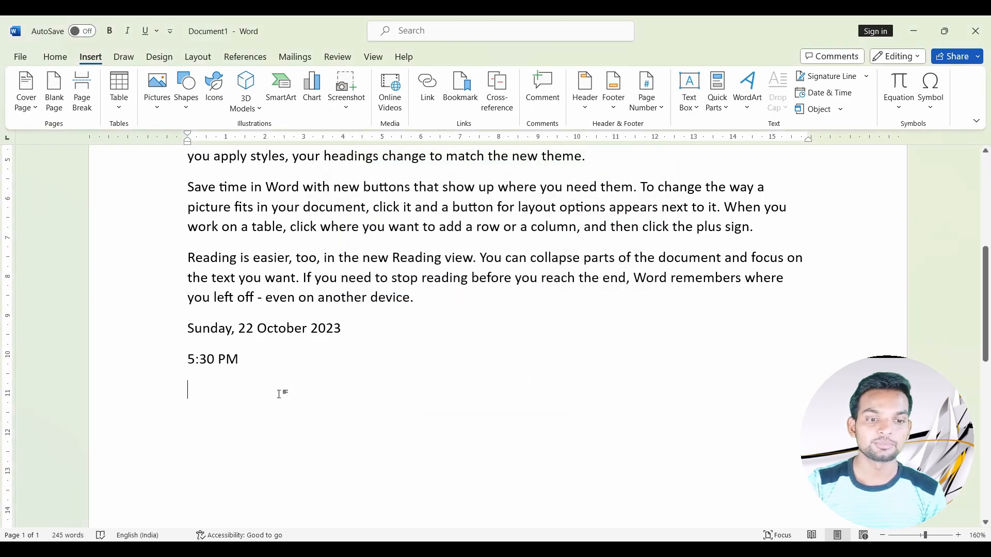
{"action": "left_click", "coordinate": [161, 329], "text": "shift"}
{"action": "left_click", "coordinate": [248, 333]}
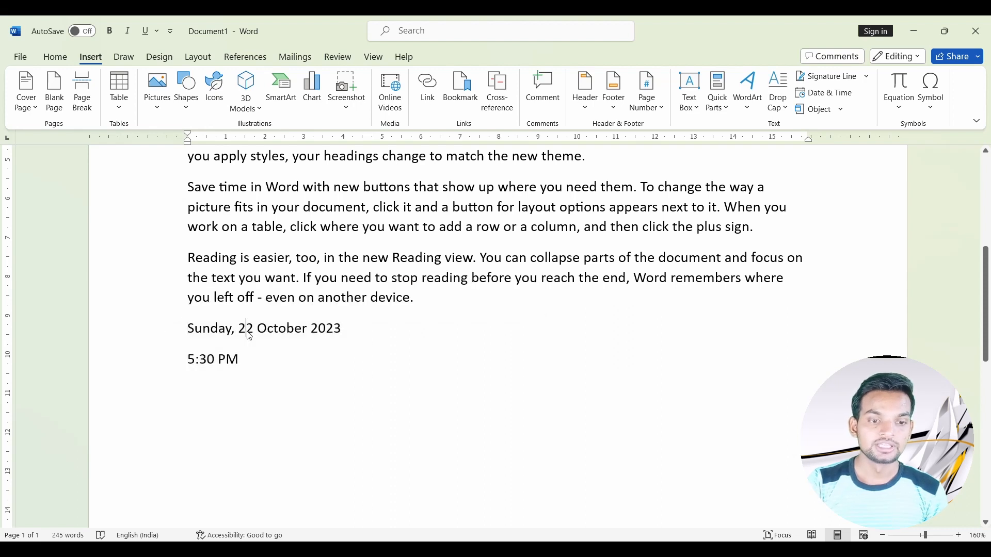
{"action": "left_click", "coordinate": [182, 369]}
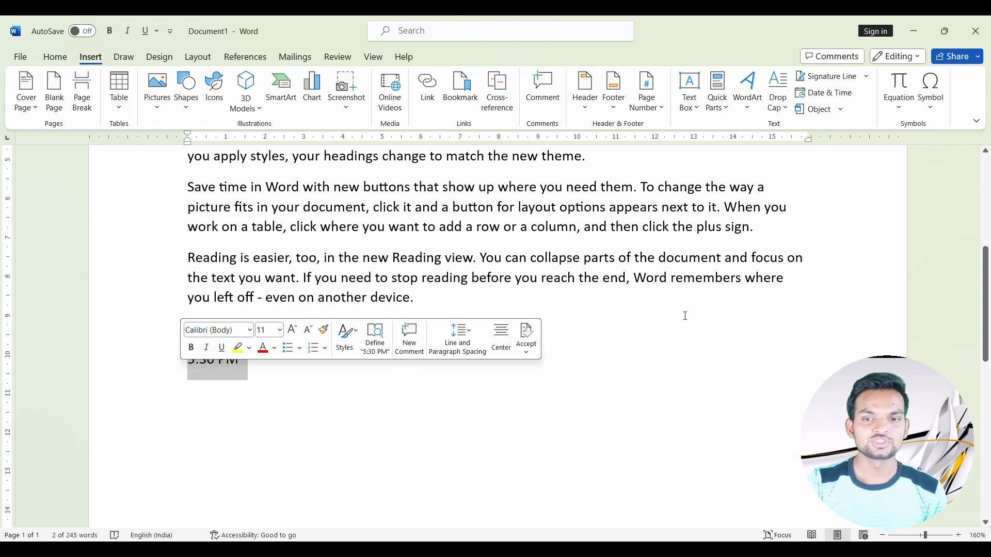
Insert a new Paintbrush Picture object on a new line below the time.
{"action": "left_click", "coordinate": [294, 365]}
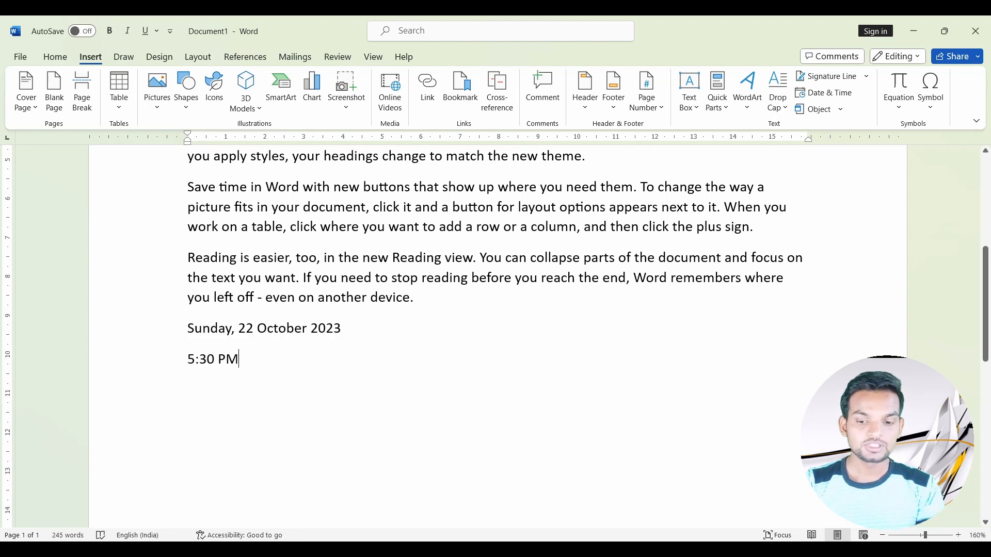
{"action": "key", "text": "Return"}
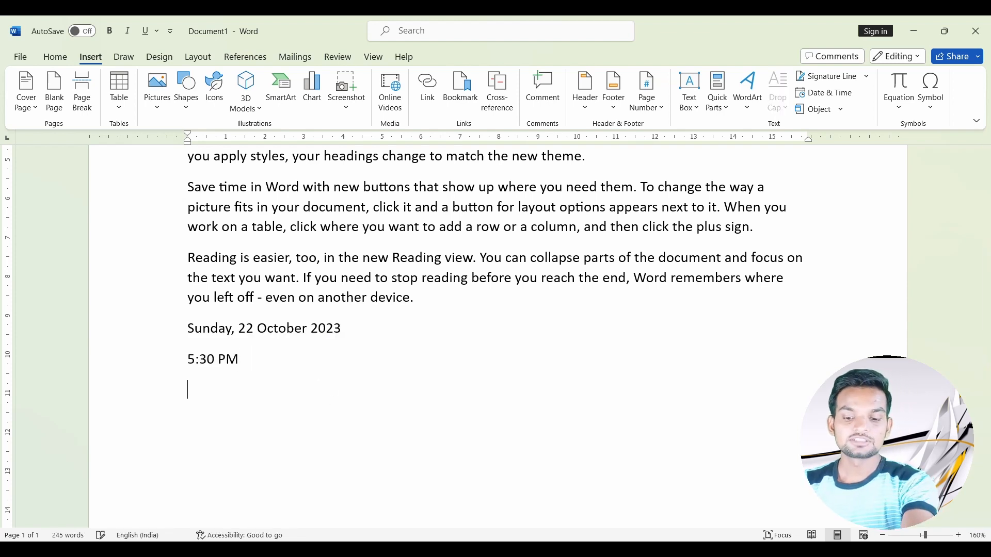
{"action": "left_click", "coordinate": [841, 109]}
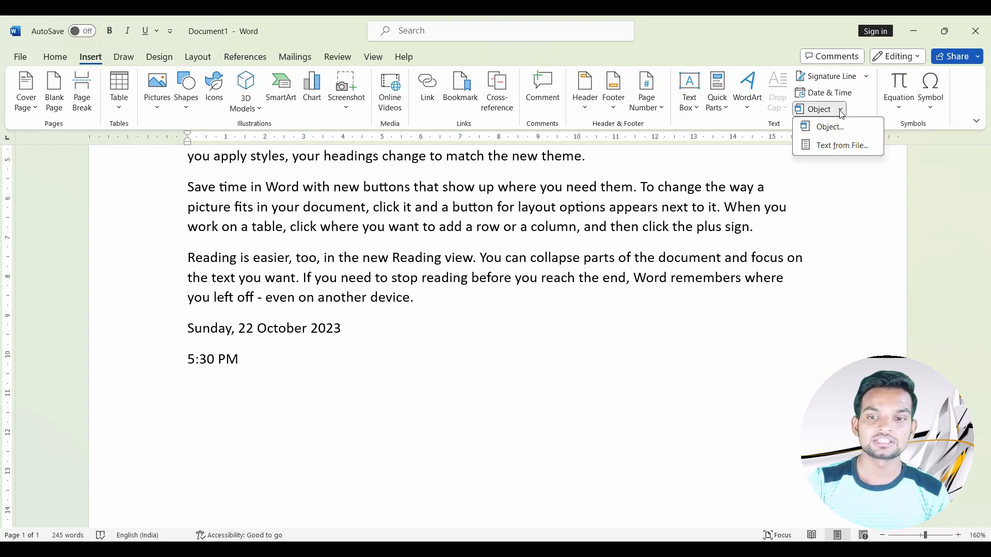
{"action": "left_click", "coordinate": [835, 127]}
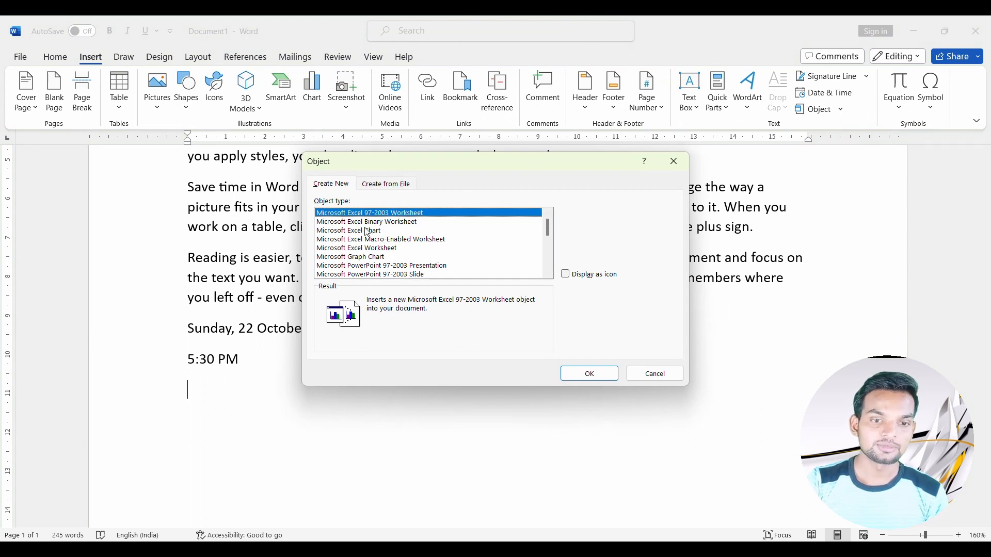
{"action": "scroll", "coordinate": [384, 254], "scroll_direction": "down", "scroll_amount": 1}
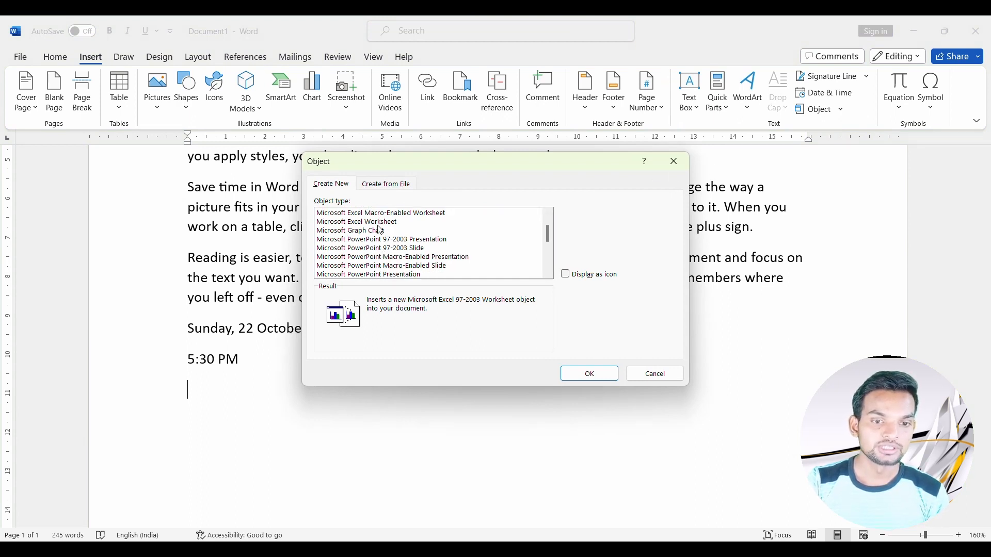
{"action": "scroll", "coordinate": [403, 234], "scroll_direction": "down", "scroll_amount": 4}
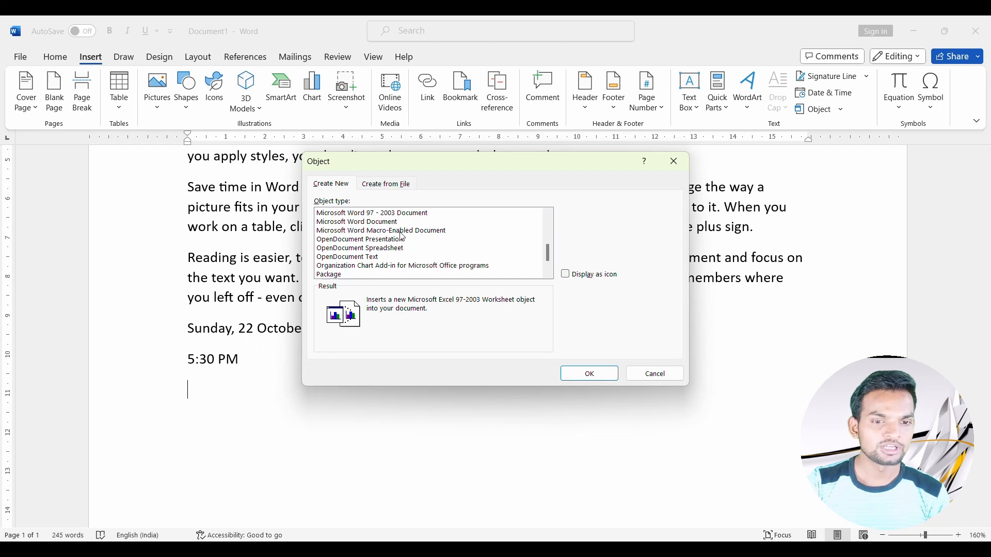
{"action": "scroll", "coordinate": [355, 274], "scroll_direction": "down", "scroll_amount": 1}
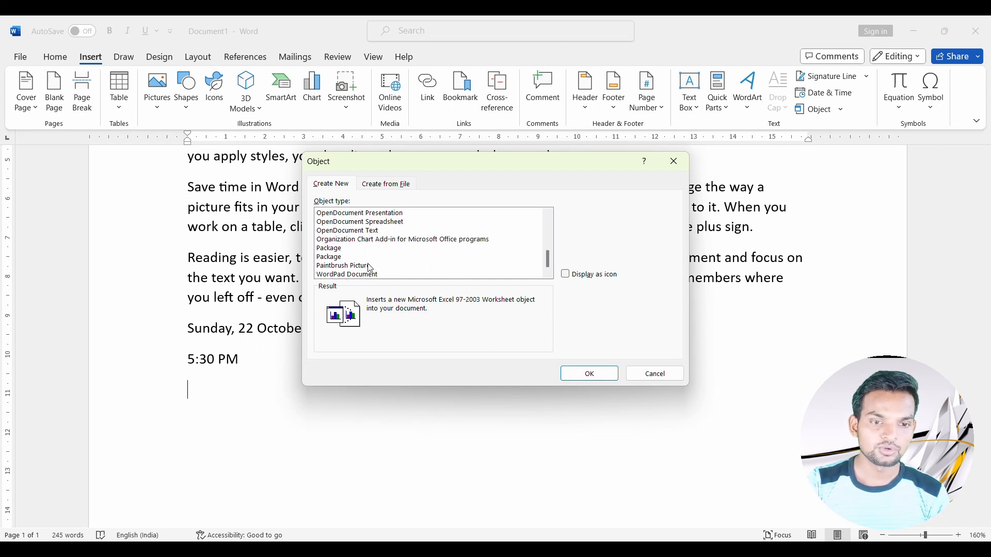
{"action": "left_click", "coordinate": [352, 267]}
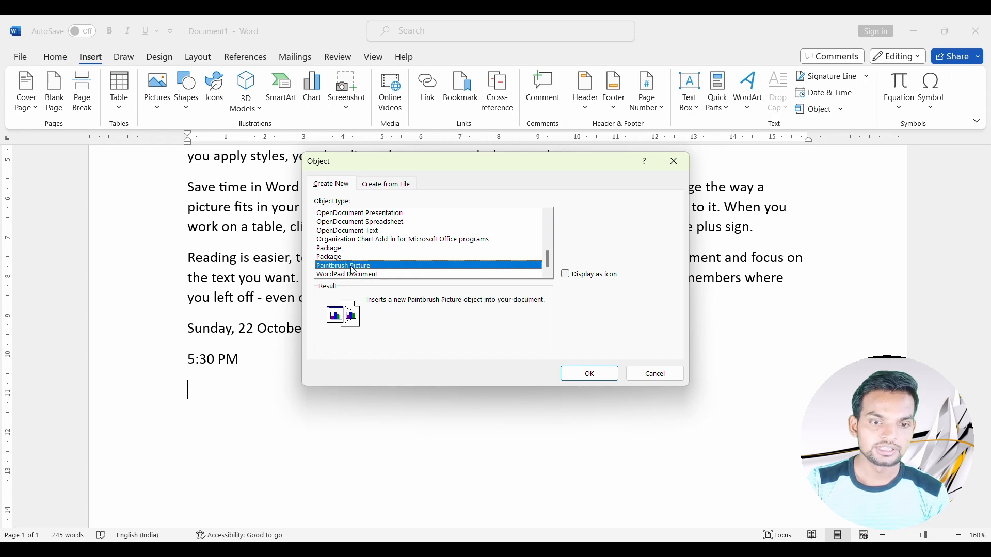
{"action": "left_click", "coordinate": [585, 374]}
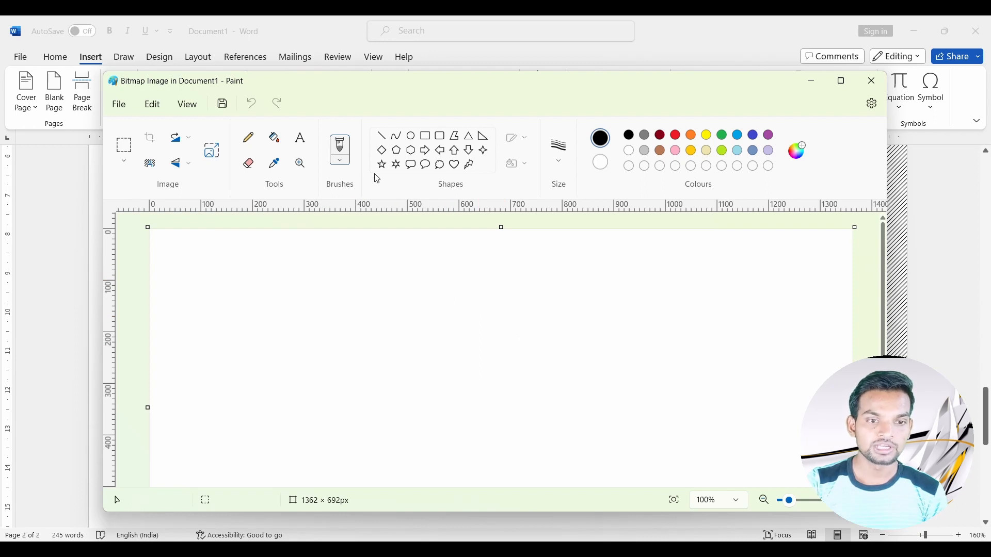
In Paint, draw a black ellipse about 143 × 154 px and a second one about 211 × 176 px below and to its right.
{"action": "left_click", "coordinate": [411, 136]}
{"action": "left_click_drag", "start_coordinate": [339, 281], "coordinate": [415, 360]}
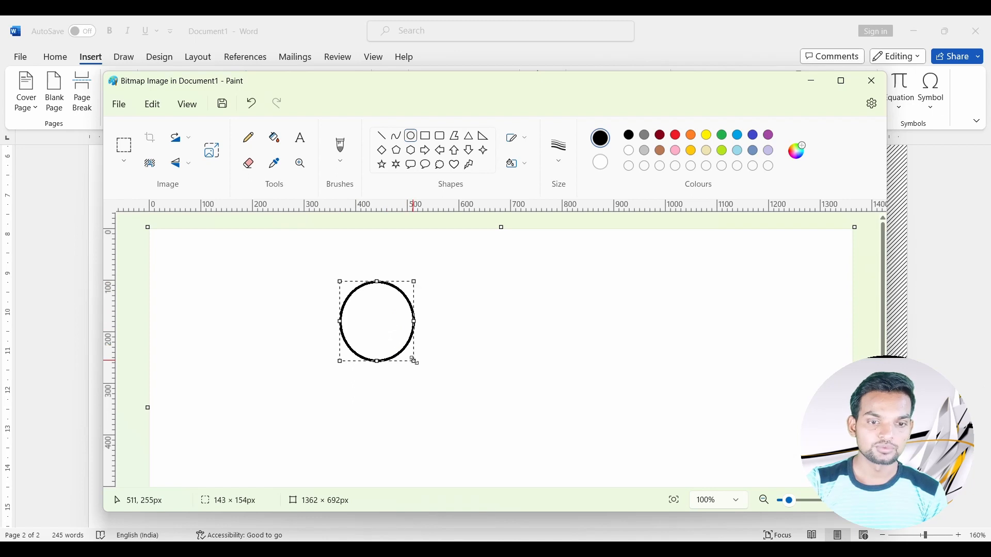
{"action": "left_click", "coordinate": [414, 139]}
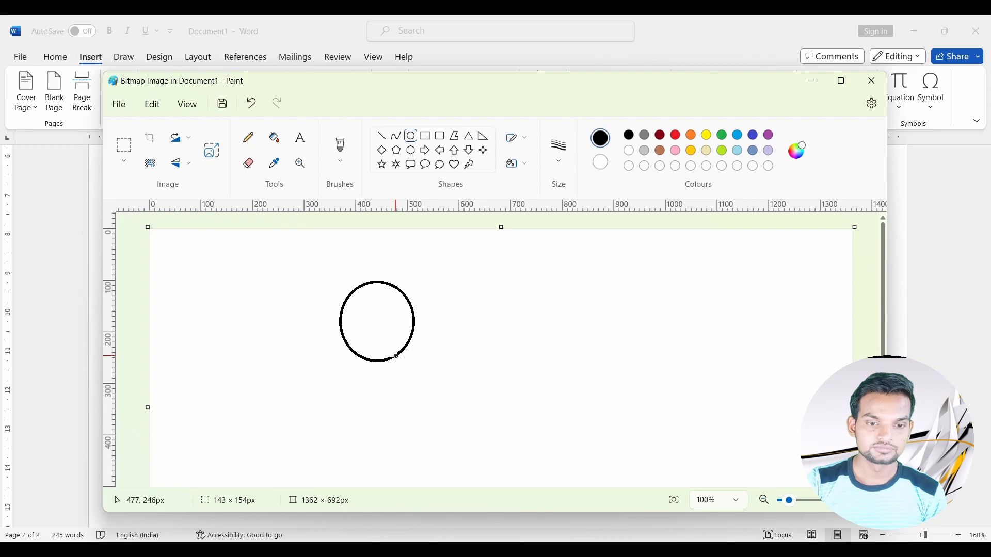
{"action": "mouse_move", "coordinate": [396, 356]}
{"action": "left_mouse_down"}
{"action": "mouse_move", "coordinate": [423, 390]}
{"action": "mouse_move", "coordinate": [505, 447]}
{"action": "left_mouse_up"}
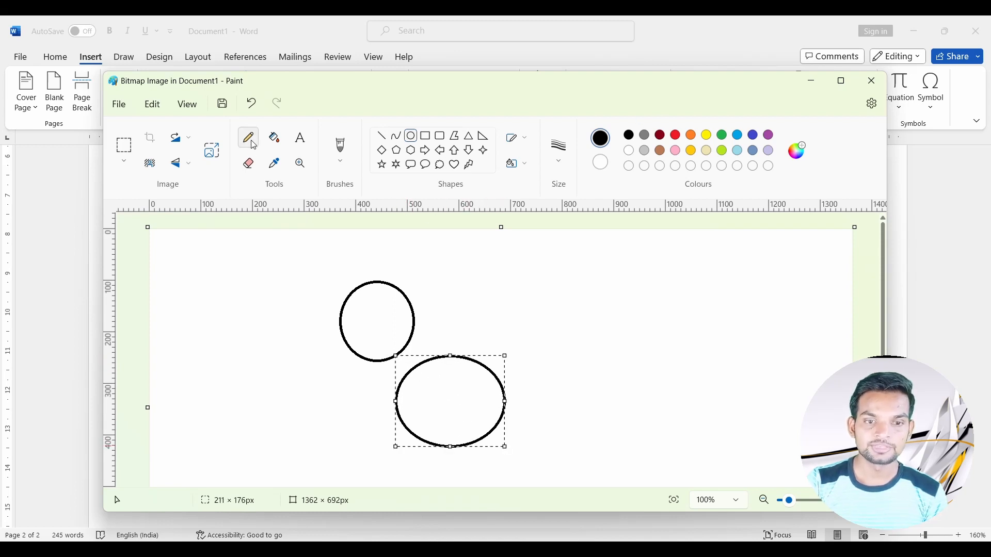
Fill both ellipses with red.
{"action": "left_click", "coordinate": [274, 137]}
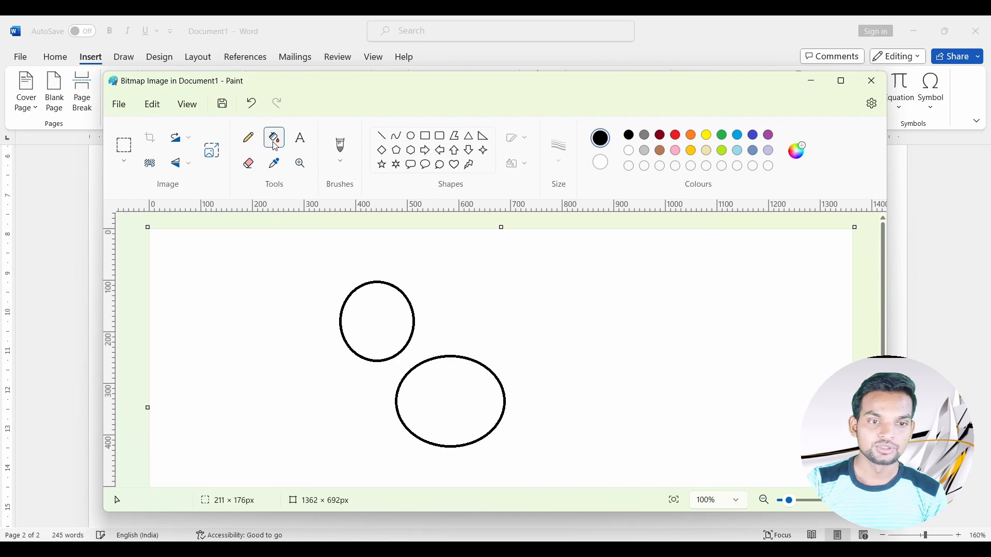
{"action": "left_click", "coordinate": [675, 136]}
{"action": "left_click", "coordinate": [398, 298]}
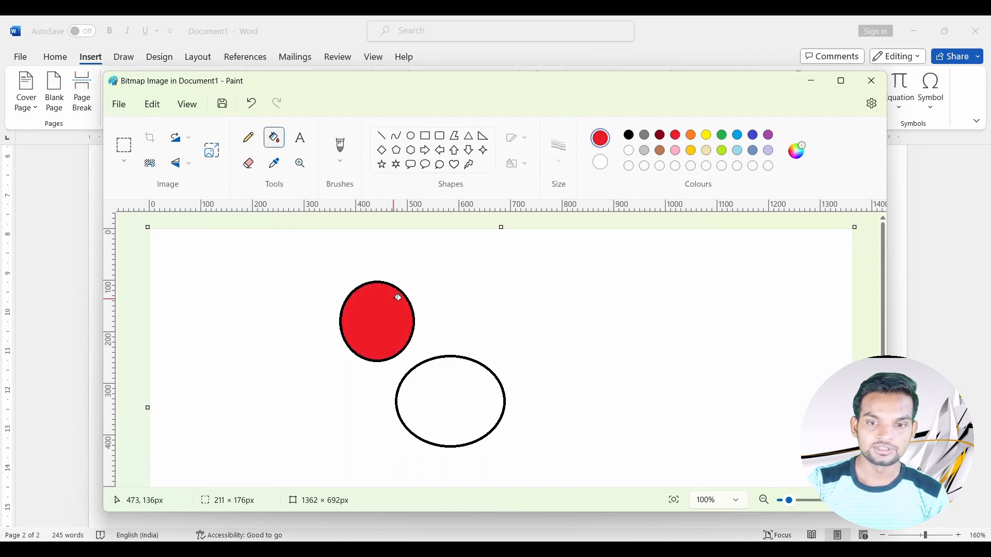
{"action": "left_click", "coordinate": [451, 400]}
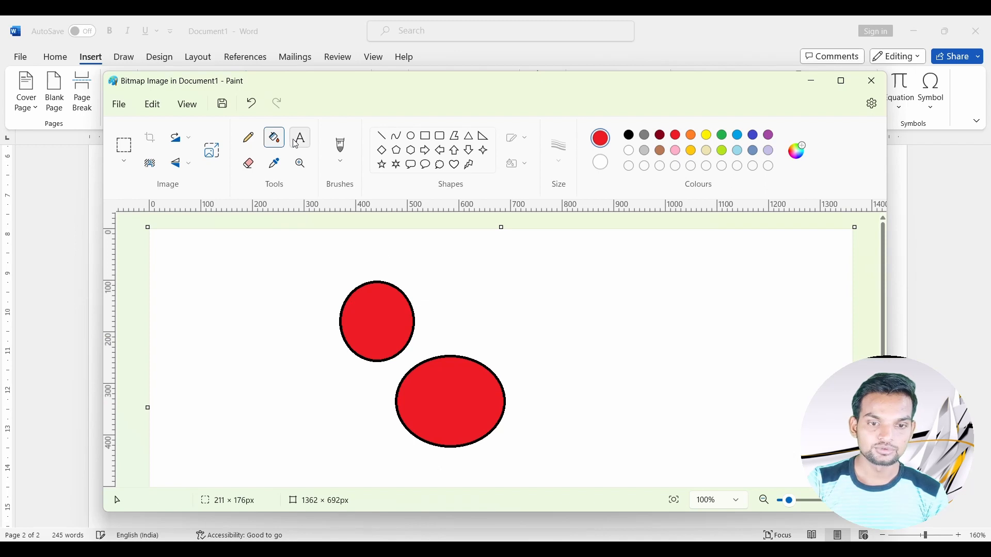
Fill the drawing's background around the ellipses with yellow and return to the Word document with the embedded picture.
{"action": "left_click", "coordinate": [706, 137]}
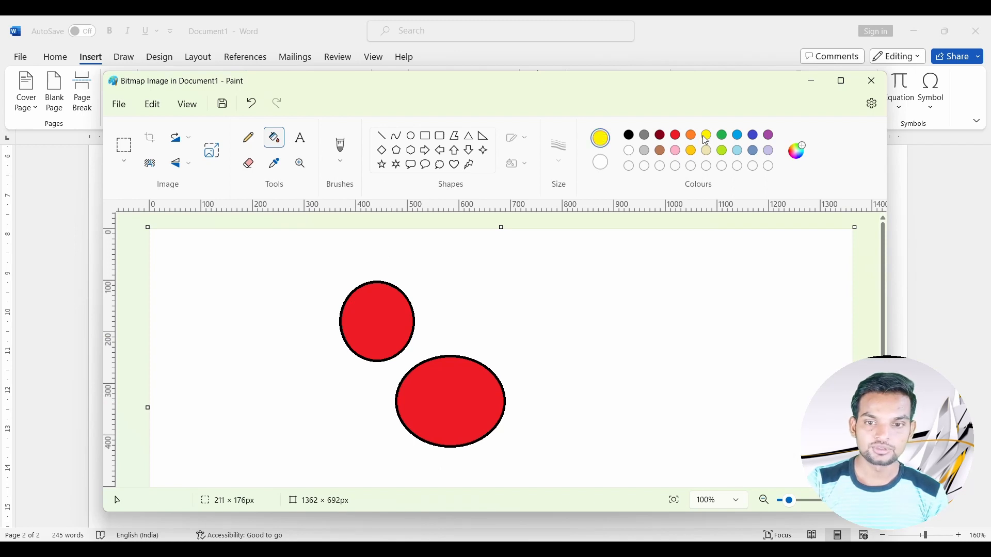
{"action": "left_click", "coordinate": [498, 369]}
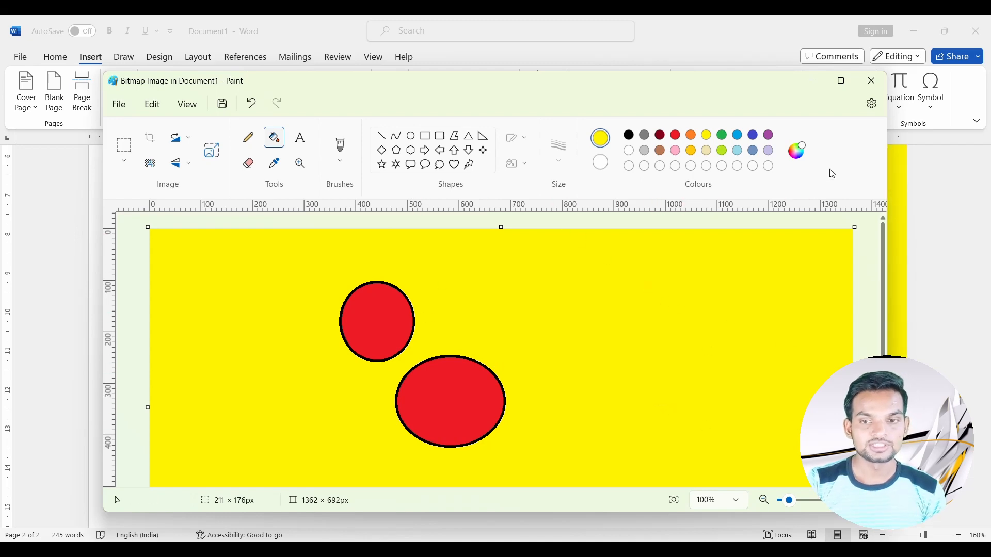
{"action": "left_click", "coordinate": [878, 81]}
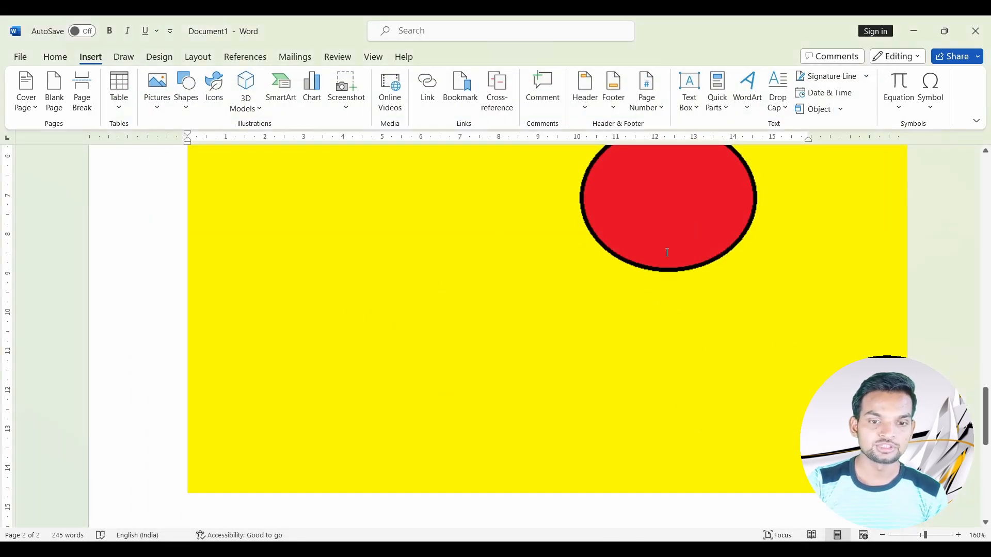
{"action": "scroll", "coordinate": [634, 279], "scroll_direction": "up", "scroll_amount": 10}
{"action": "scroll", "coordinate": [635, 279], "scroll_direction": "down", "scroll_amount": 8}
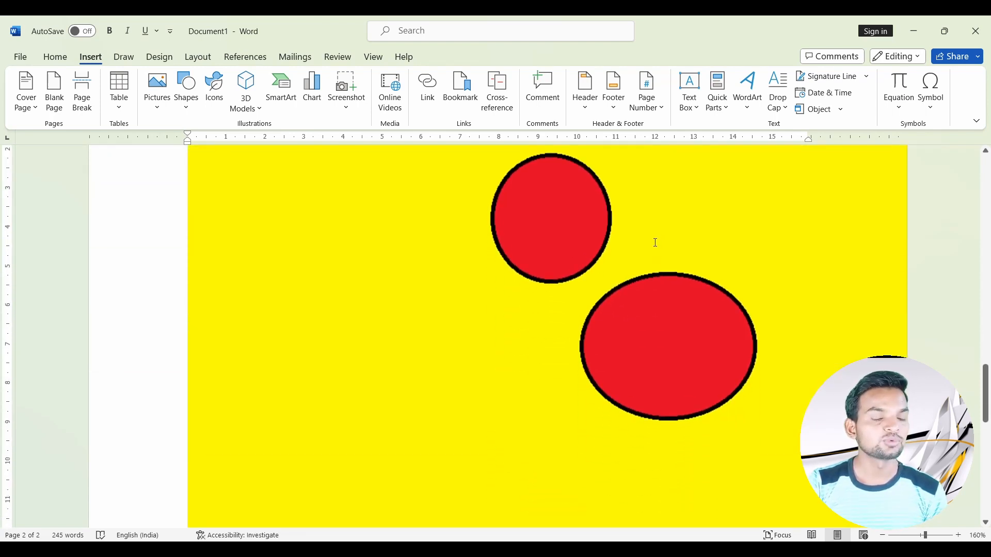
Insert a new Microsoft Excel Chart object into the document and show its source data on Sheet1.
{"action": "left_click", "coordinate": [839, 110]}
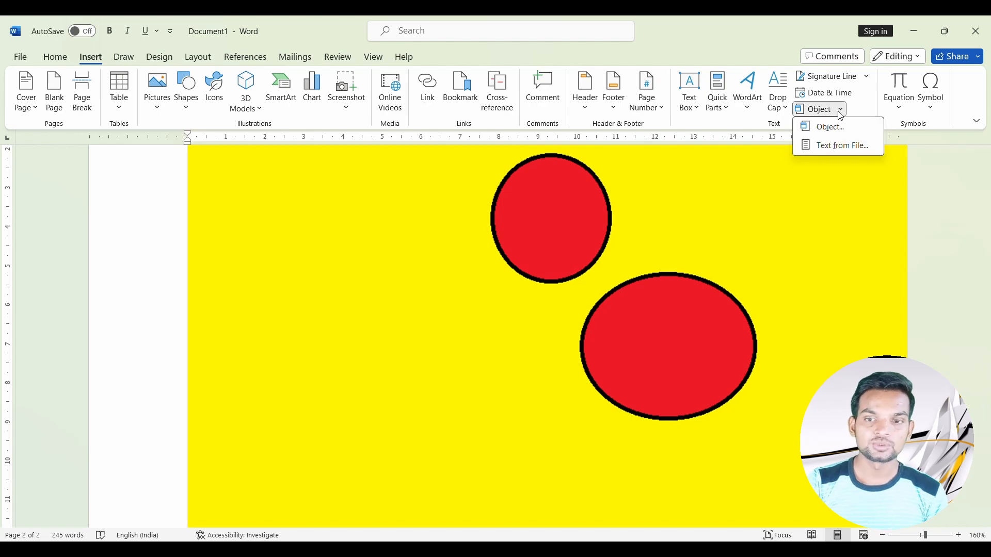
{"action": "left_click", "coordinate": [837, 126]}
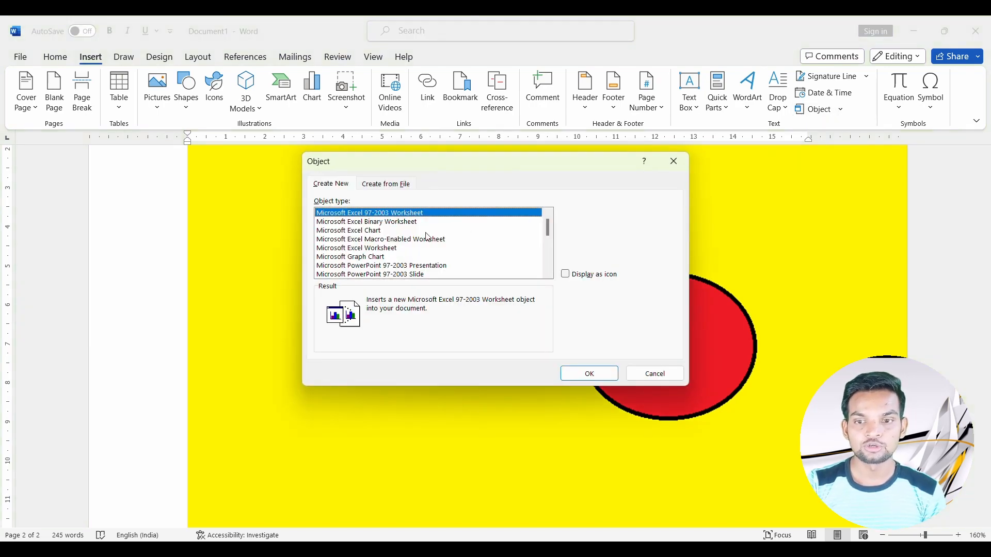
{"action": "left_click", "coordinate": [402, 231]}
{"action": "left_click", "coordinate": [589, 373]}
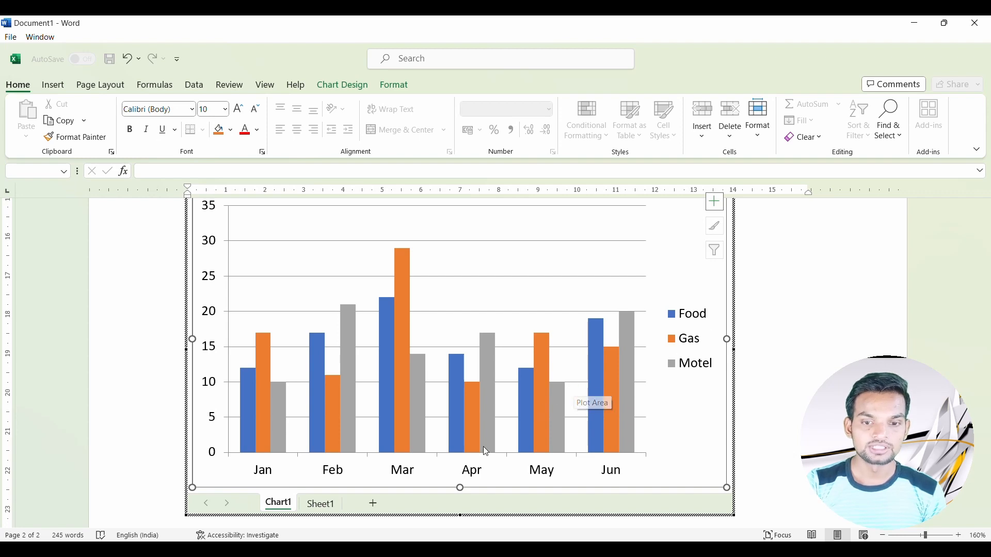
{"action": "left_click", "coordinate": [321, 503]}
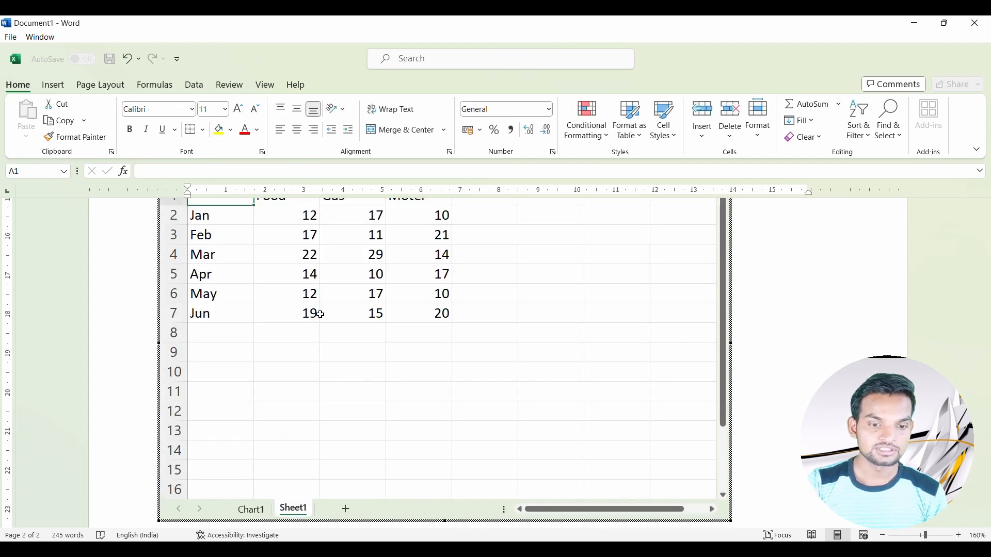
{"action": "left_click", "coordinate": [316, 267]}
{"action": "left_click", "coordinate": [313, 258]}
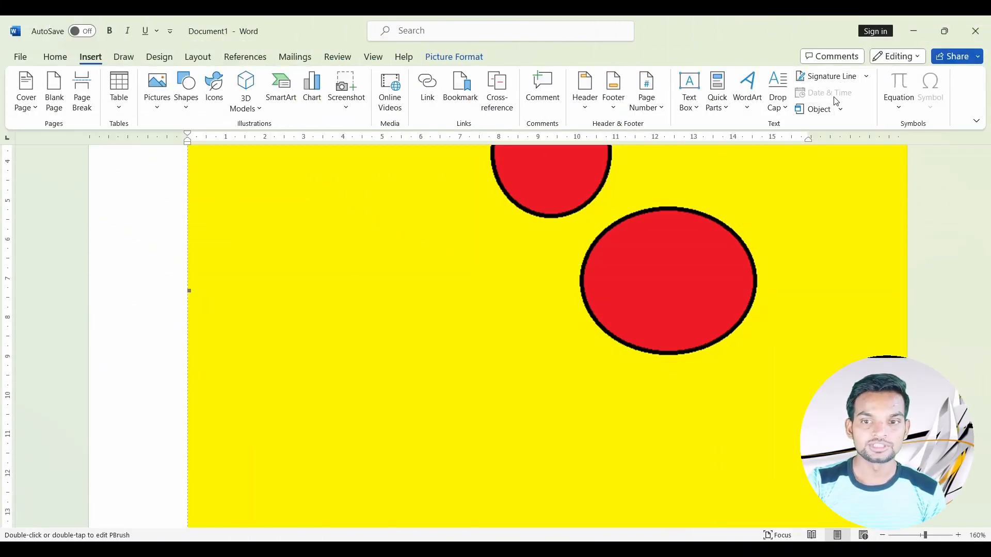
Select the entire document content, including the embedded objects, and delete it.
{"action": "double_click", "coordinate": [703, 295]}
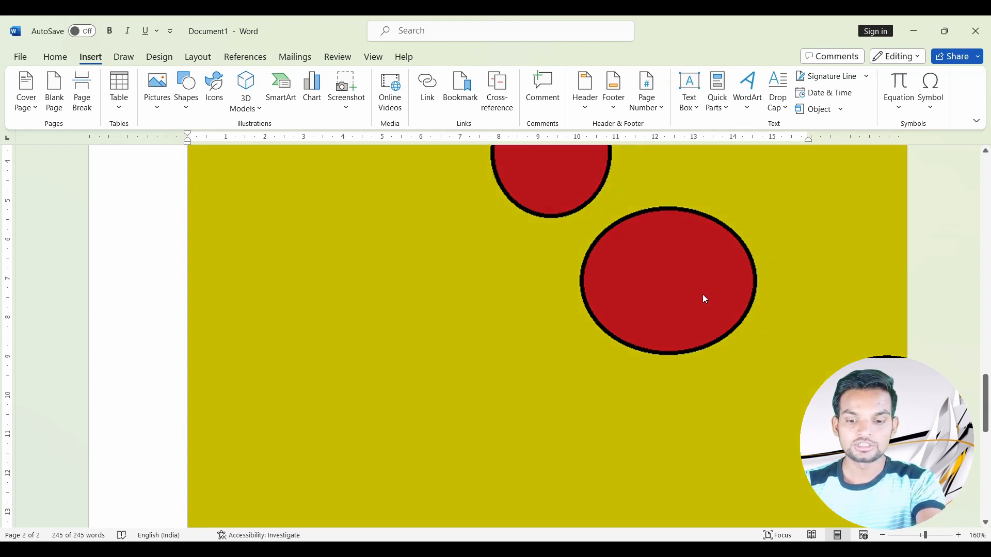
{"action": "key", "text": "Delete"}
{"action": "scroll", "coordinate": [642, 313], "scroll_direction": "up", "scroll_amount": 3}
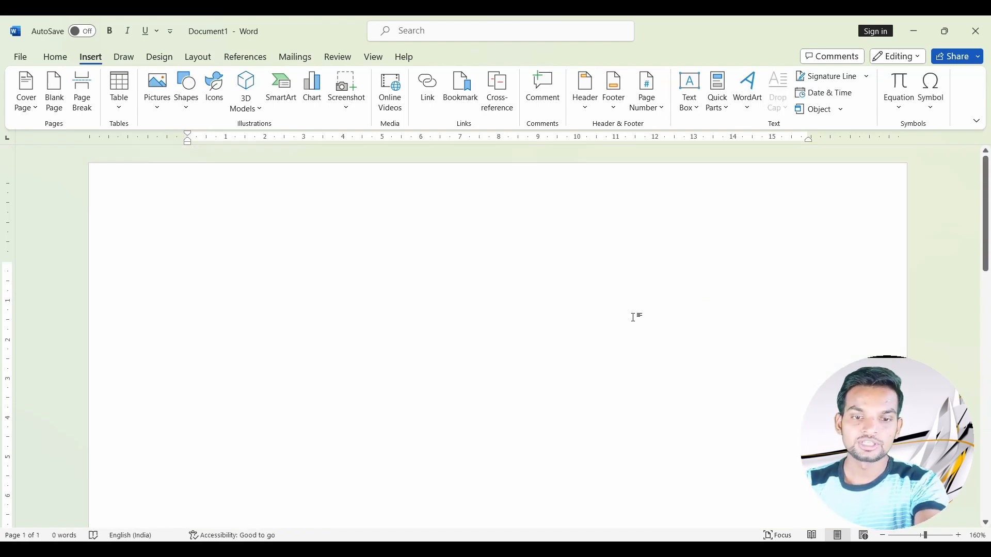
Insert the built-in Binomial Theorem equation and expand the Basic Math symbol gallery.
{"action": "left_click", "coordinate": [900, 109]}
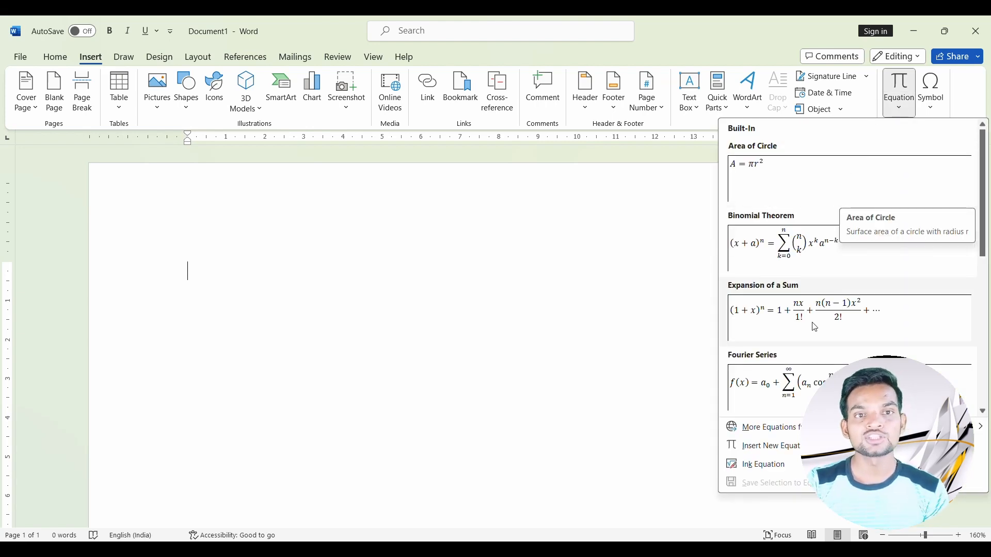
{"action": "left_click", "coordinate": [818, 254]}
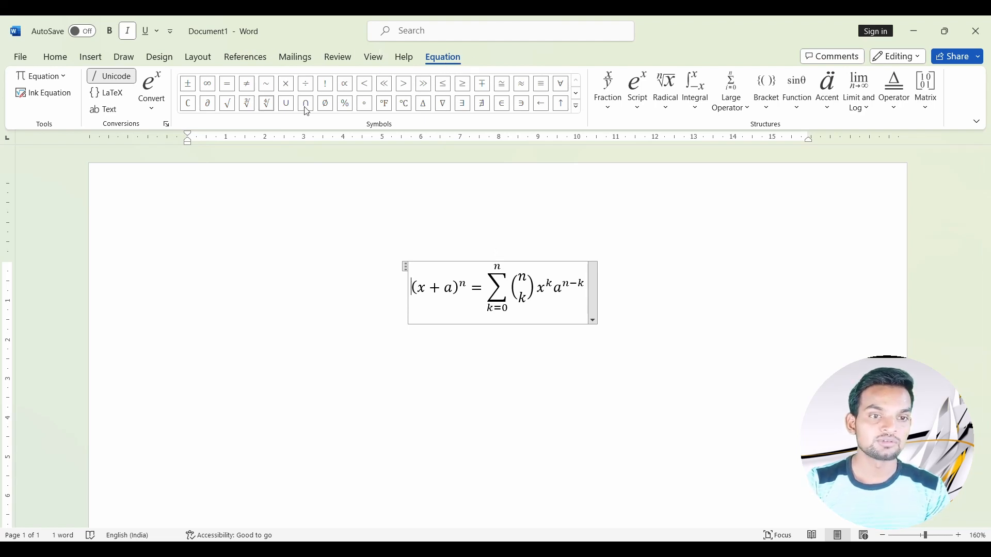
{"action": "left_click", "coordinate": [576, 107]}
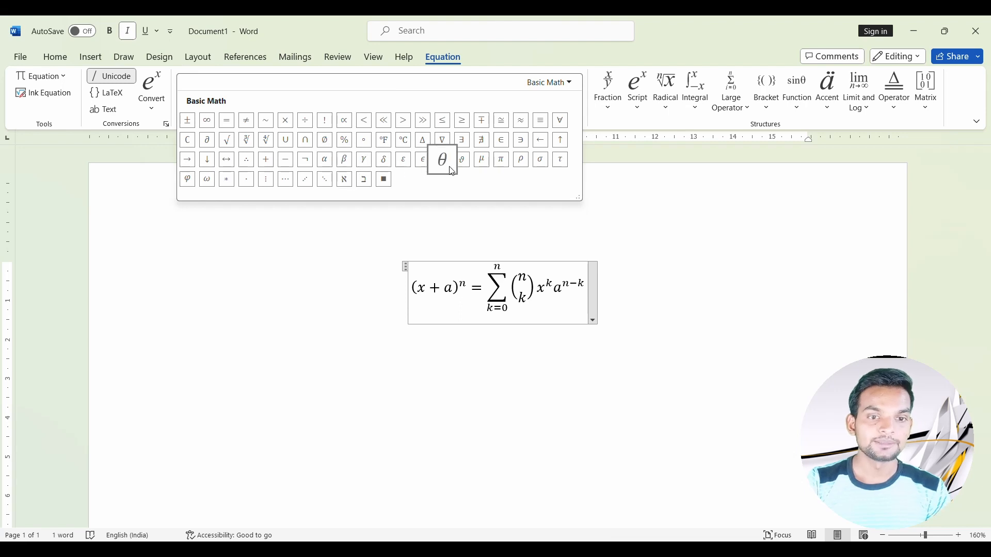
Replace the x inside the equation's first inner parentheses with the union symbol ∪.
{"action": "left_click", "coordinate": [431, 291]}
{"action": "double_click", "coordinate": [428, 289]}
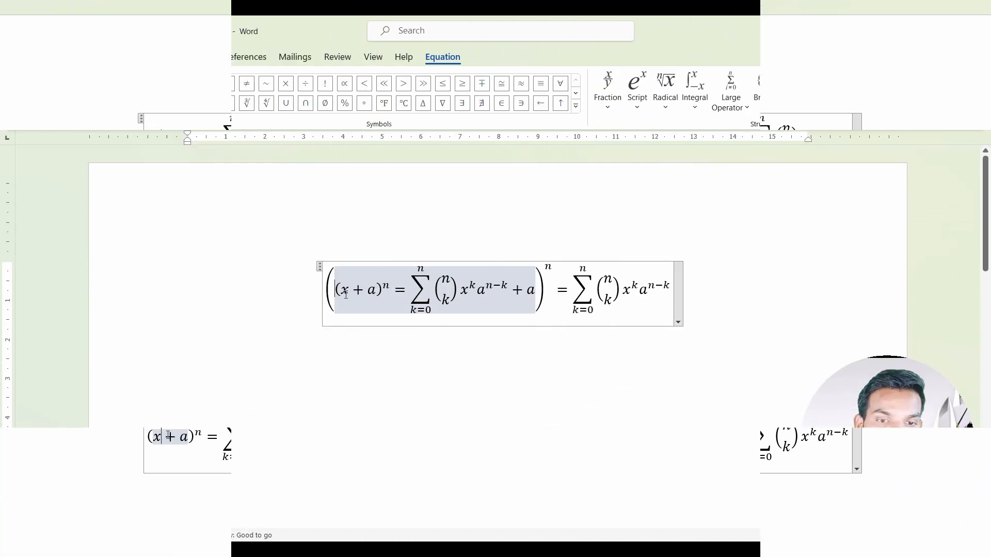
{"action": "key", "text": "BackSpace"}
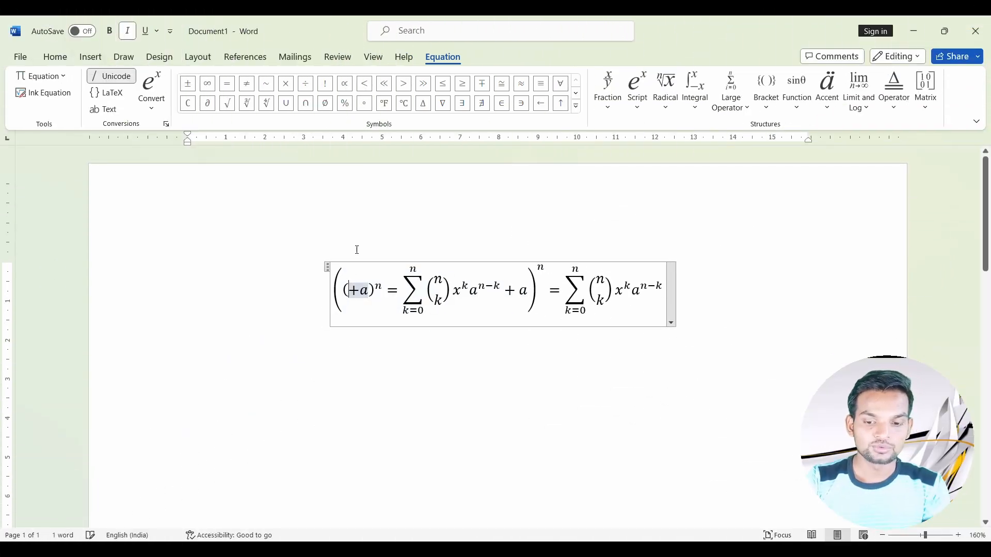
{"action": "left_click", "coordinate": [287, 103]}
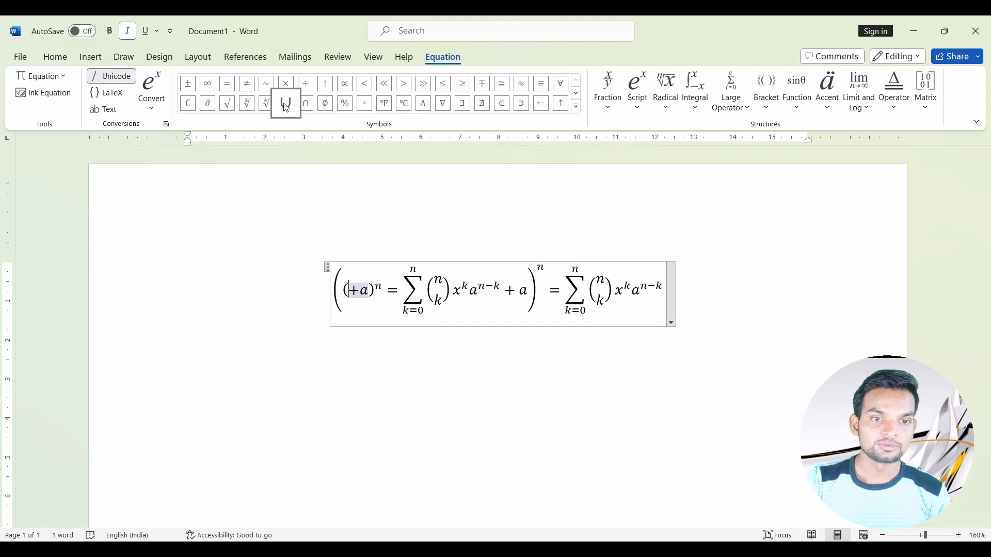
{"action": "left_click", "coordinate": [398, 235]}
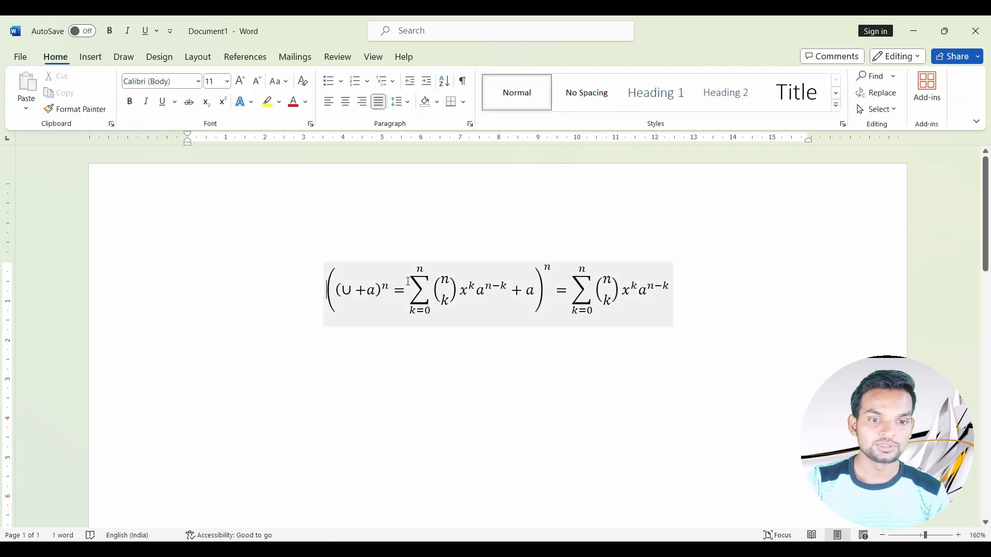
Handwrite a² + b² as an ink equation and insert it in front of the existing binomial equation.
{"action": "left_click", "coordinate": [91, 57]}
{"action": "left_click", "coordinate": [904, 116]}
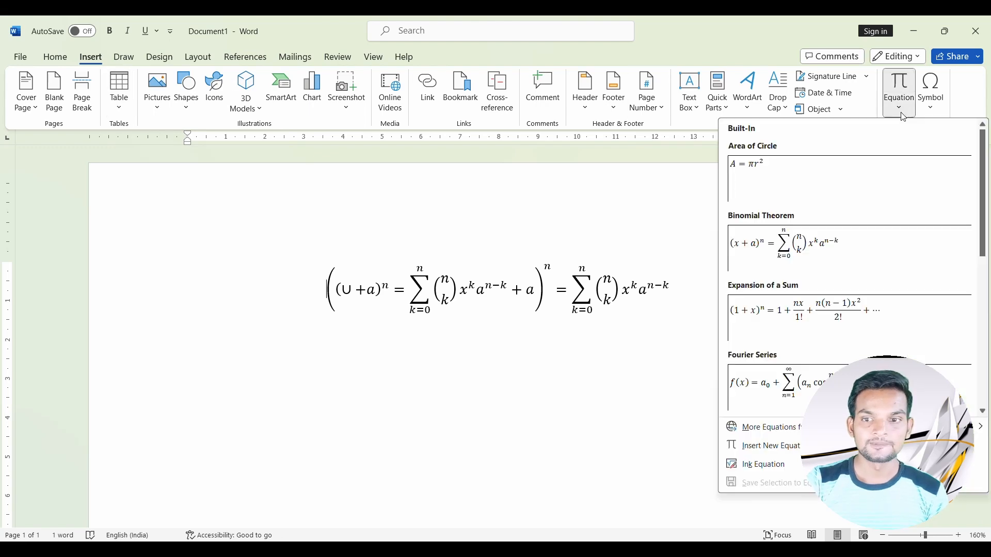
{"action": "mouse_move", "coordinate": [772, 428]}
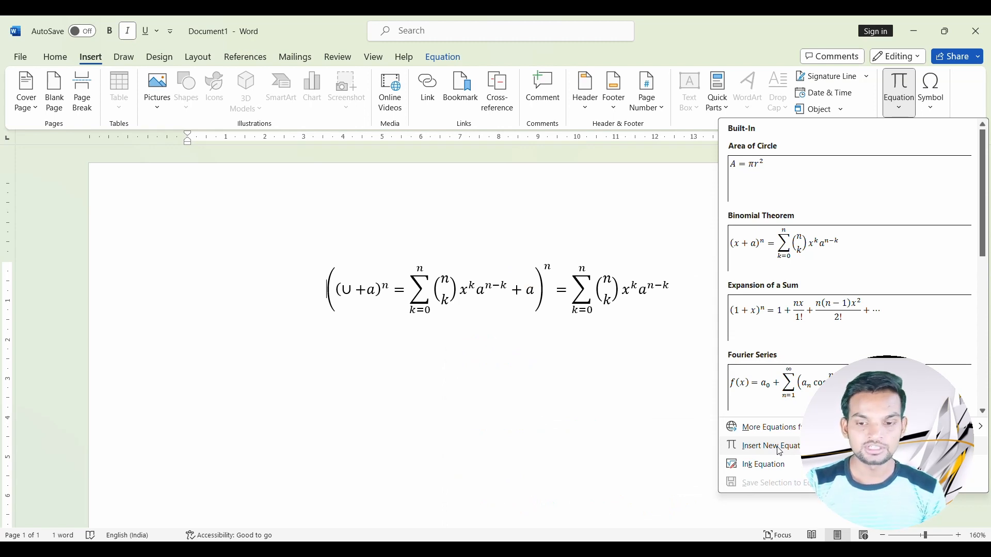
{"action": "left_click", "coordinate": [772, 465]}
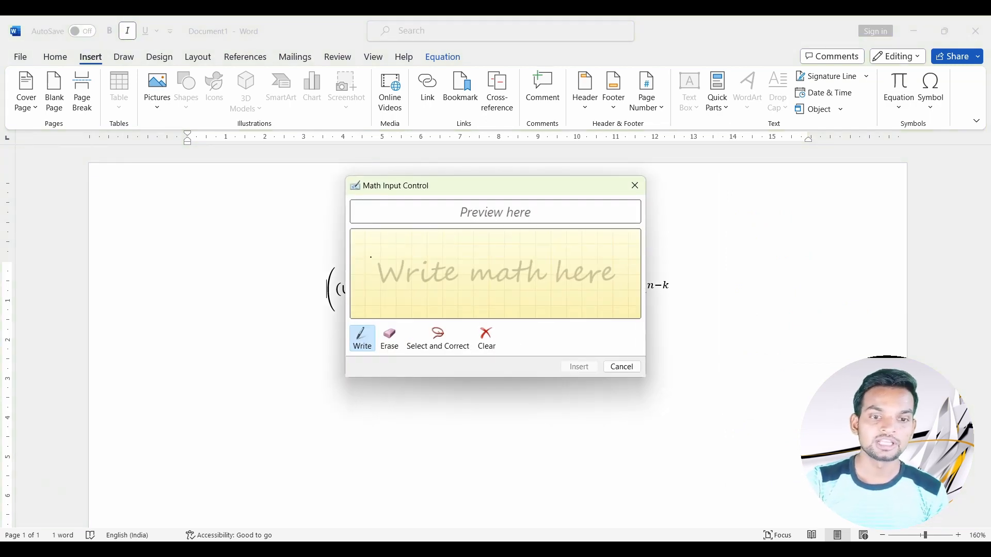
{"action": "mouse_move", "coordinate": [371, 259]}
{"action": "left_mouse_down"}
{"action": "mouse_move", "coordinate": [351, 290]}
{"action": "mouse_move", "coordinate": [370, 263]}
{"action": "mouse_move", "coordinate": [388, 294]}
{"action": "left_mouse_up"}
{"action": "mouse_move", "coordinate": [385, 245]}
{"action": "left_mouse_down"}
{"action": "mouse_move", "coordinate": [398, 235]}
{"action": "mouse_move", "coordinate": [442, 291]}
{"action": "mouse_move", "coordinate": [467, 272]}
{"action": "mouse_move", "coordinate": [520, 293]}
{"action": "left_mouse_up"}
{"action": "mouse_move", "coordinate": [511, 237]}
{"action": "left_mouse_down"}
{"action": "mouse_move", "coordinate": [509, 292]}
{"action": "mouse_move", "coordinate": [551, 229]}
{"action": "mouse_move", "coordinate": [583, 255]}
{"action": "left_mouse_up"}
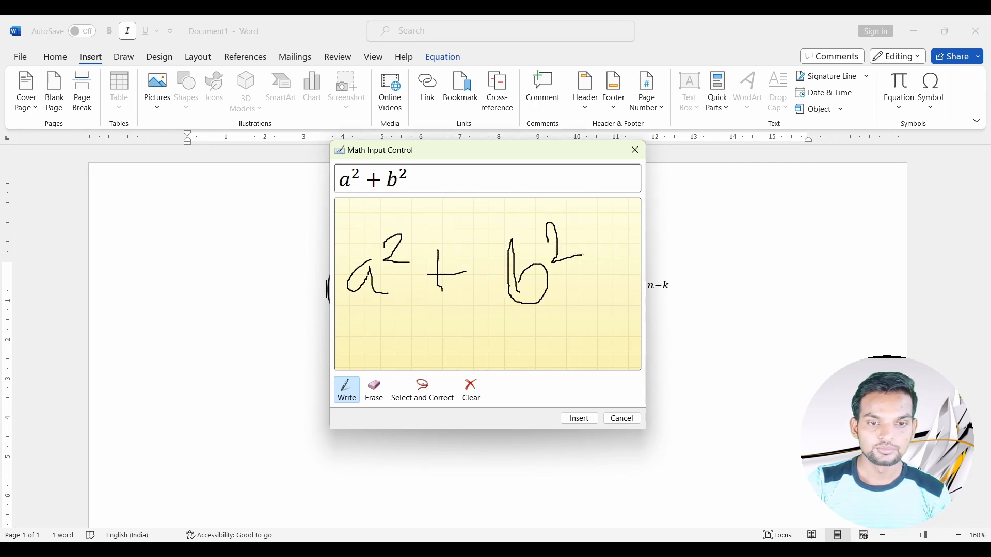
{"action": "left_click", "coordinate": [570, 419]}
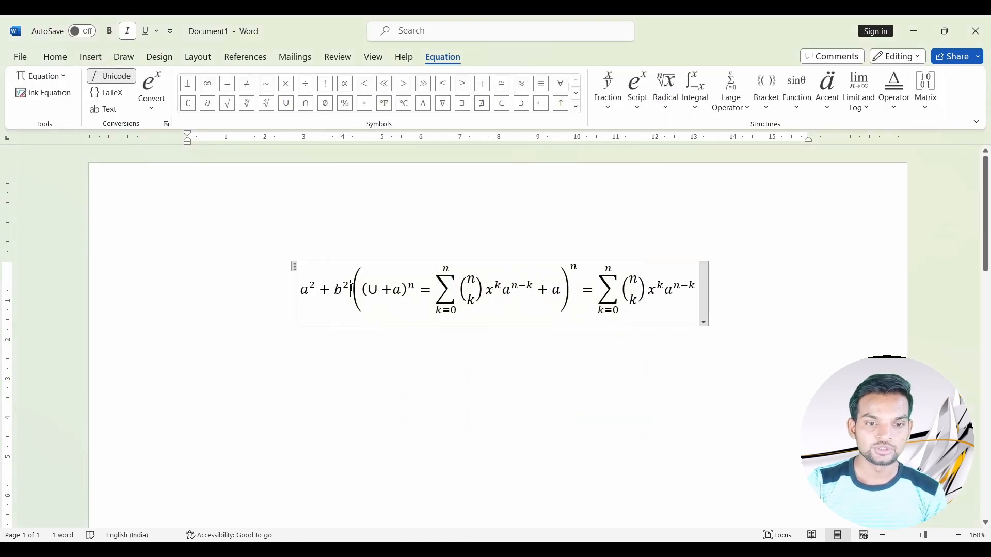
Delete the binomial expression that follows a² + b² in the equation.
{"action": "left_click_drag", "start_coordinate": [352, 288], "coordinate": [634, 274]}
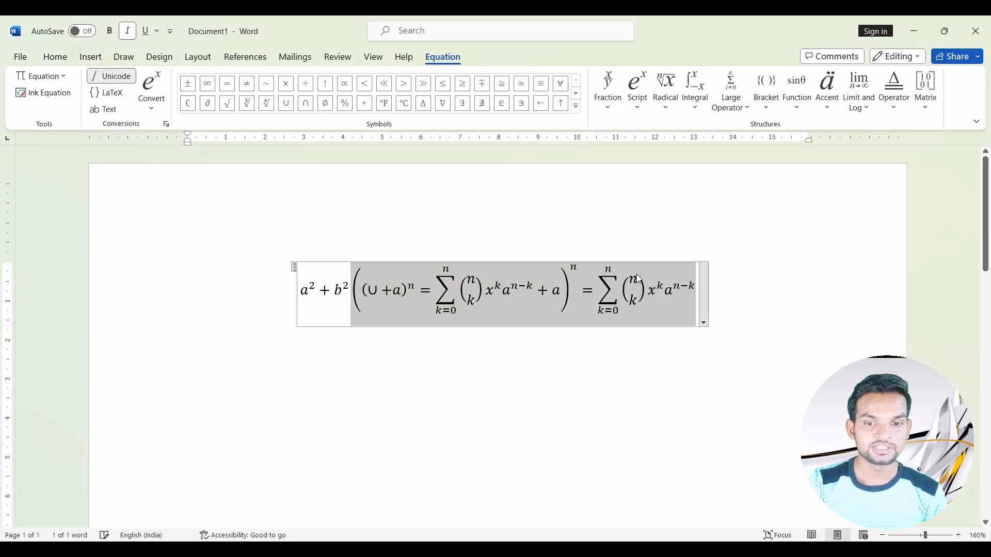
{"action": "key", "text": "BackSpace"}
{"action": "left_click", "coordinate": [526, 316]}
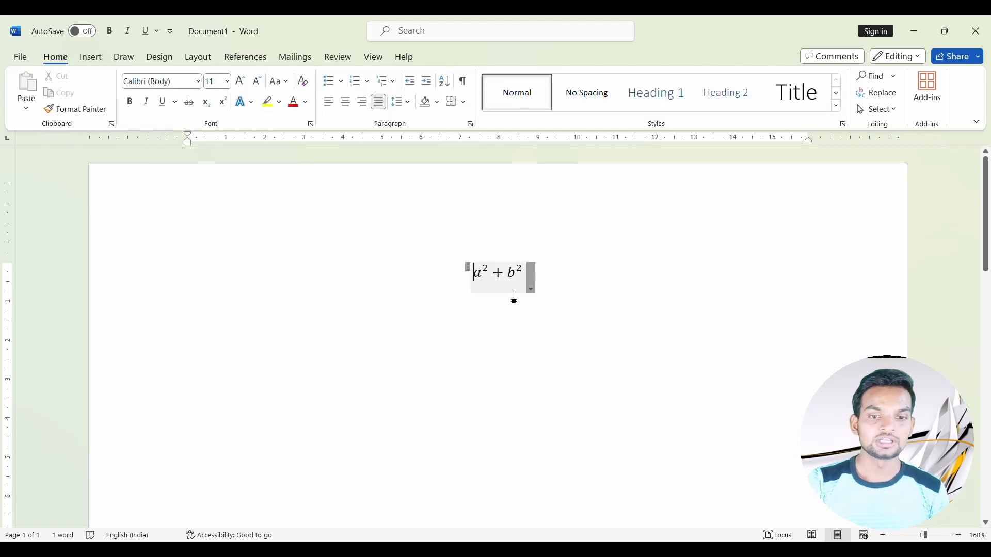
Delete the remaining a² + b² equation from the page.
{"action": "key", "text": "BackSpace"}
{"action": "key", "text": "BackSpace"}
{"action": "key", "text": "BackSpace"}
{"action": "key", "text": "BackSpace"}
{"action": "key", "text": "BackSpace"}
{"action": "key", "text": "BackSpace"}
{"action": "key", "text": "BackSpace"}
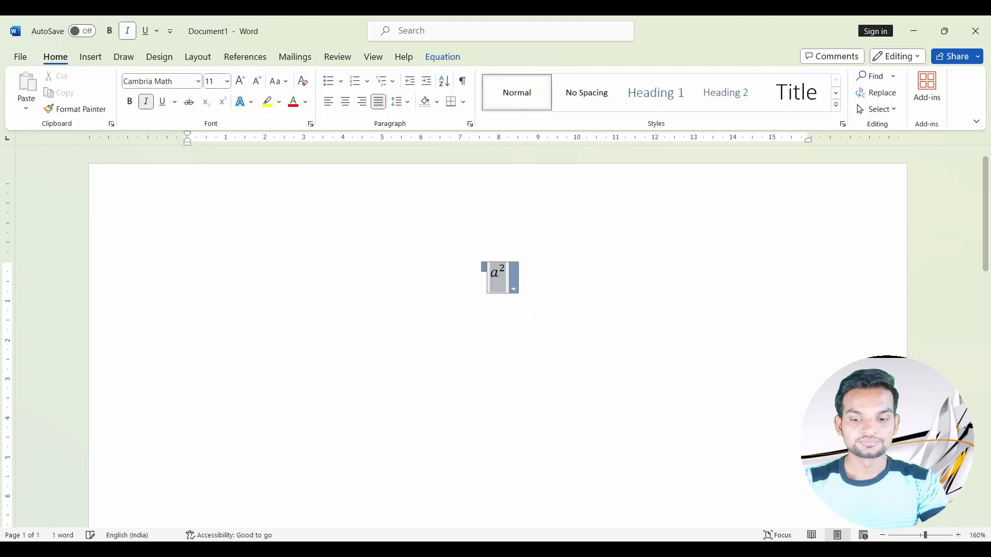
{"action": "left_click", "coordinate": [91, 57]}
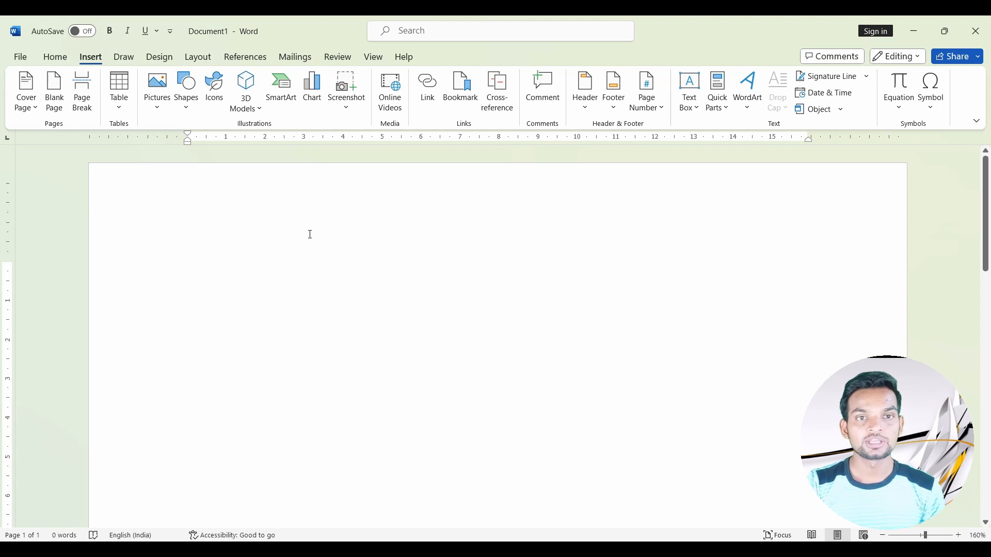
{"action": "left_click", "coordinate": [57, 58]}
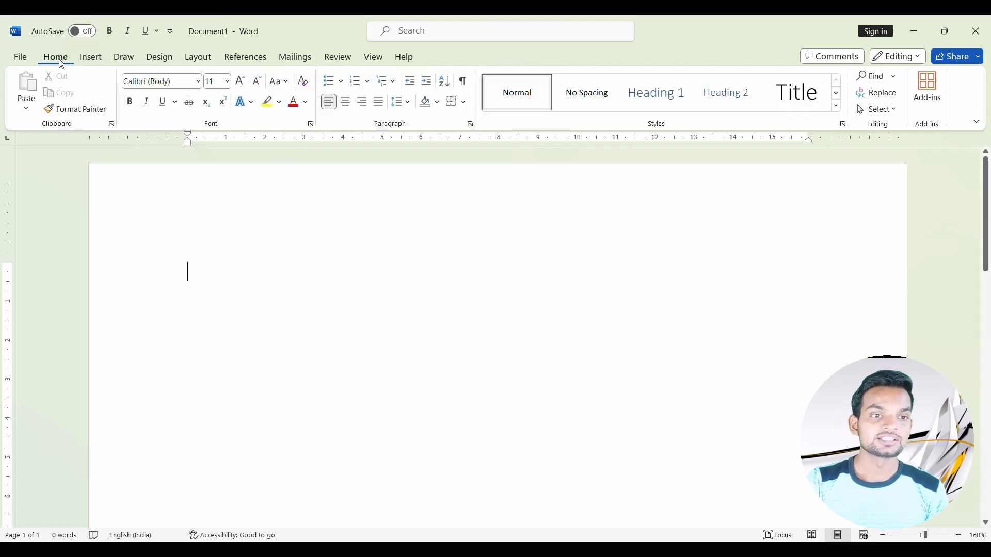
{"action": "left_click", "coordinate": [199, 81]}
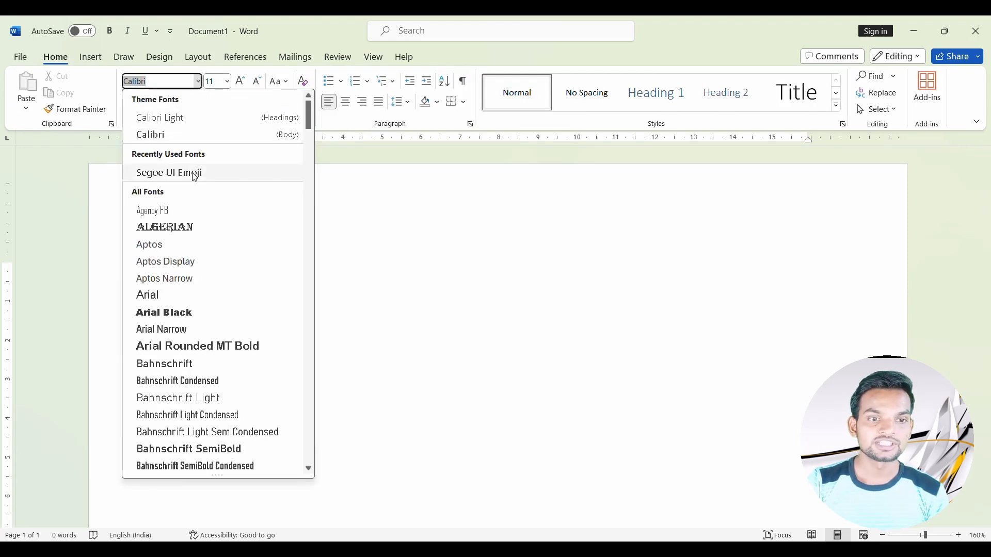
{"action": "left_click", "coordinate": [590, 218]}
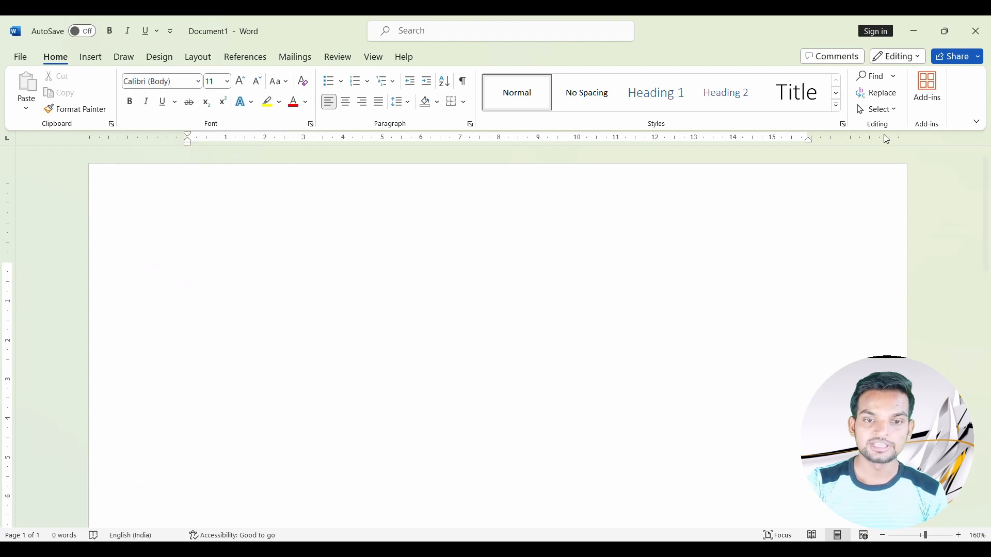
Browse the normal text characters in the Symbol dialog down to the Combining Diacritical Marks subset and close it without inserting any.
{"action": "left_click", "coordinate": [91, 58]}
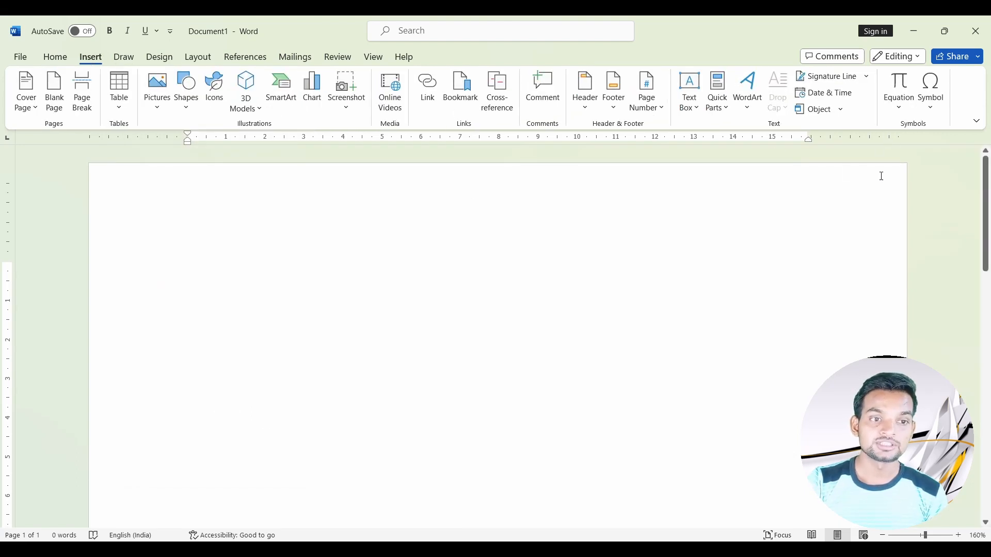
{"action": "left_click", "coordinate": [930, 110]}
{"action": "left_click", "coordinate": [915, 210]}
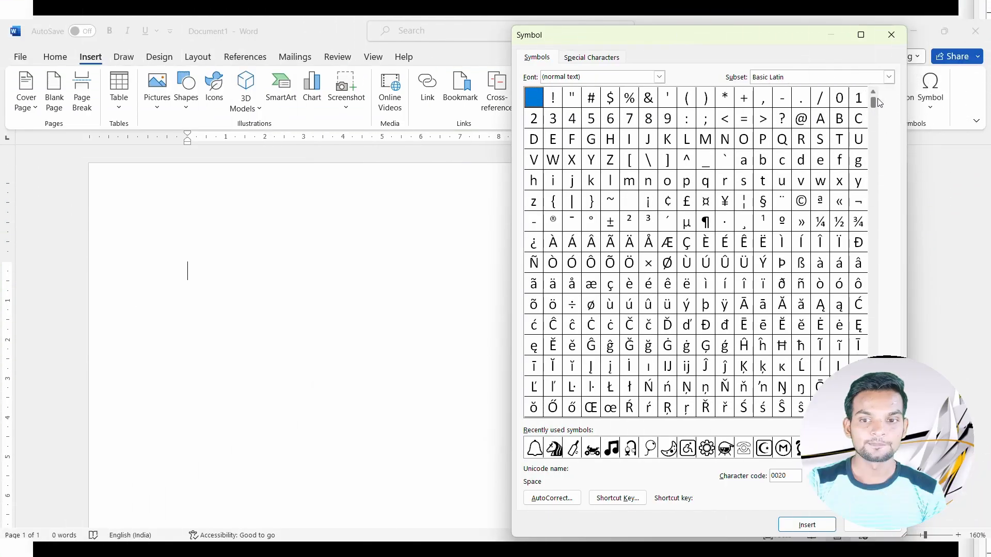
{"action": "left_click_drag", "start_coordinate": [872, 115], "coordinate": [886, 174]}
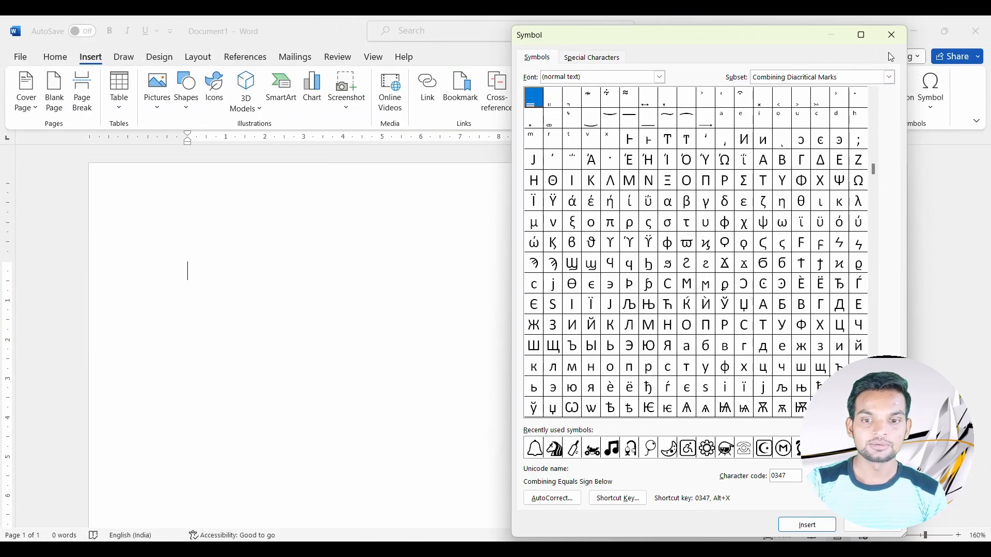
{"action": "left_click", "coordinate": [892, 35]}
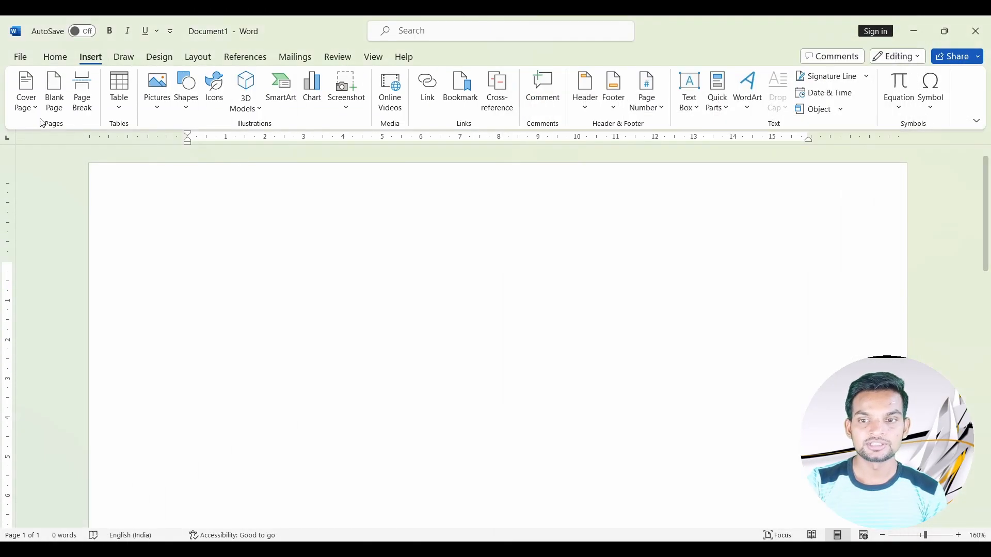
{"action": "left_click", "coordinate": [55, 56]}
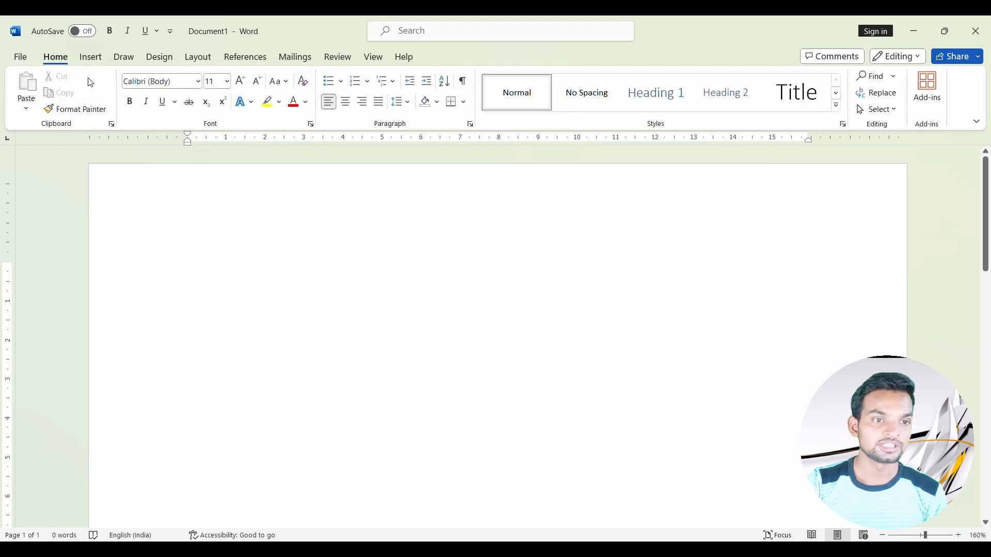
Set the font to Kruti Dev 010 and enter the sample text "ghghfghgfgf" on the blank page.
{"action": "left_click", "coordinate": [199, 82]}
{"action": "scroll", "coordinate": [176, 311], "scroll_direction": "down", "scroll_amount": 10}
{"action": "scroll", "coordinate": [176, 311], "scroll_direction": "down", "scroll_amount": 20}
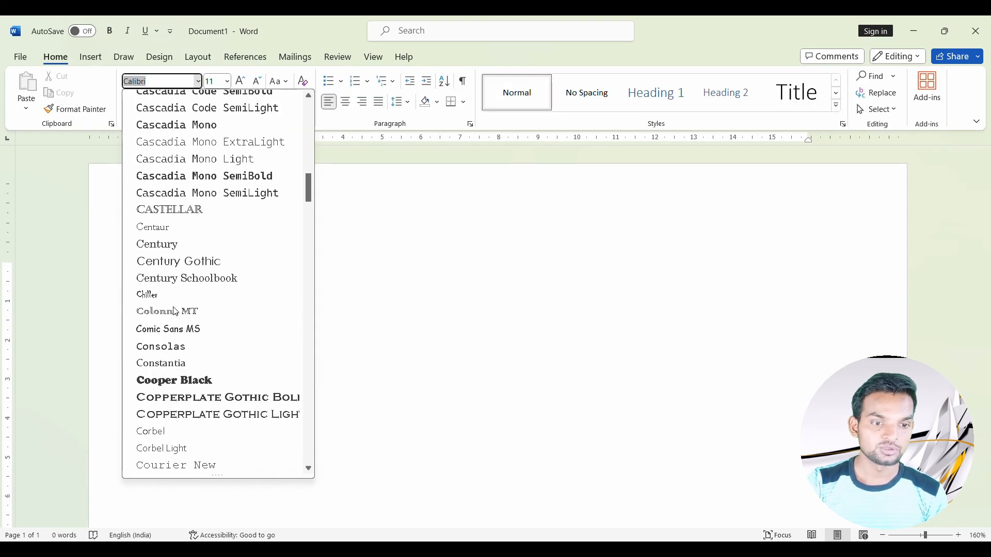
{"action": "scroll", "coordinate": [176, 311], "scroll_direction": "down", "scroll_amount": 4}
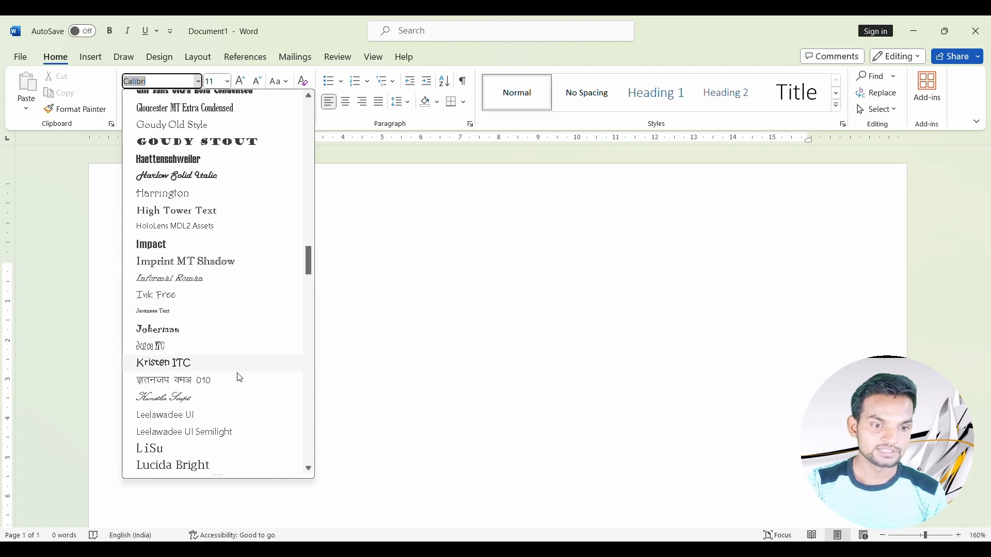
{"action": "left_click", "coordinate": [200, 381]}
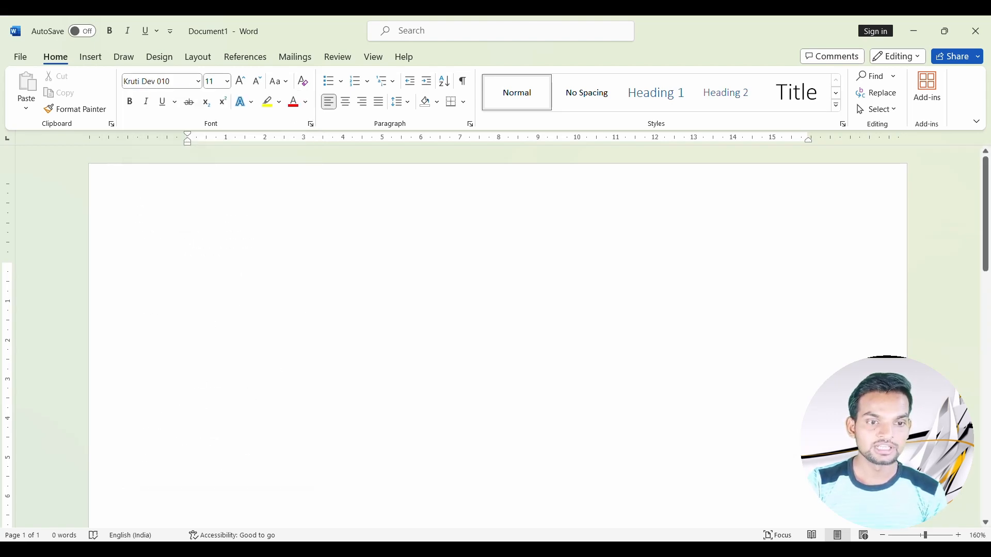
{"action": "type", "text": "ghghfghgfgf"}
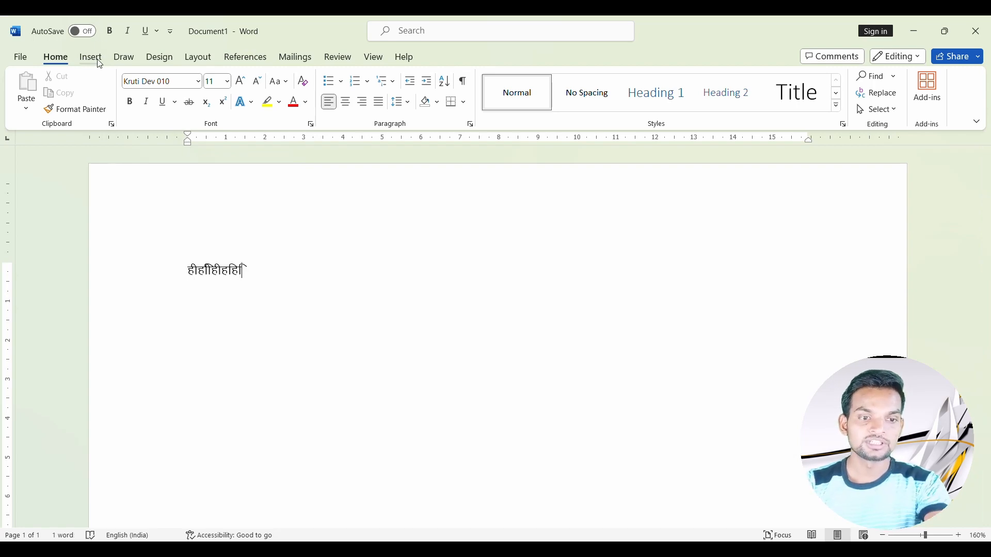
Insert the Hindi symbol with character code 00D3 from the normal text symbols at the end of the typed text.
{"action": "left_click", "coordinate": [100, 63]}
{"action": "left_click", "coordinate": [931, 96]}
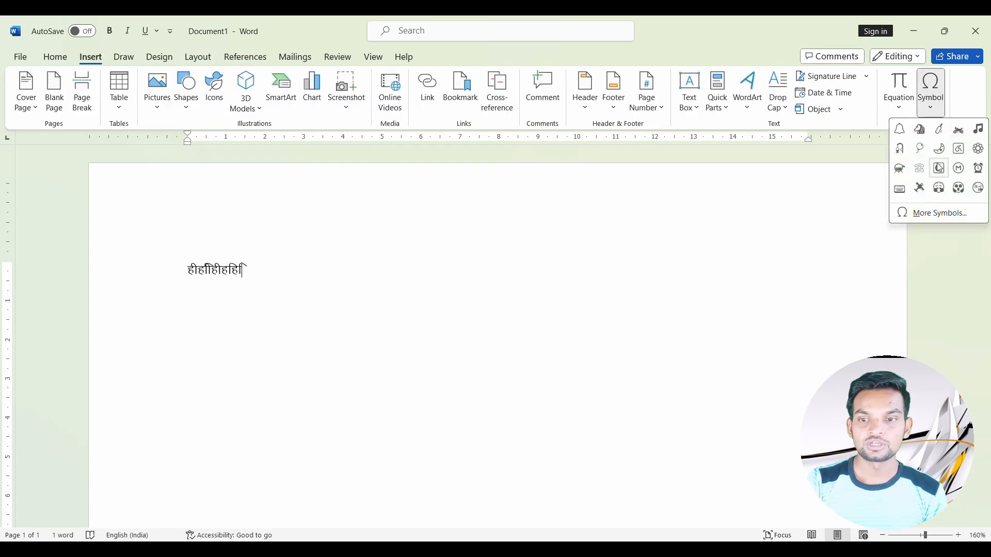
{"action": "left_click", "coordinate": [942, 214]}
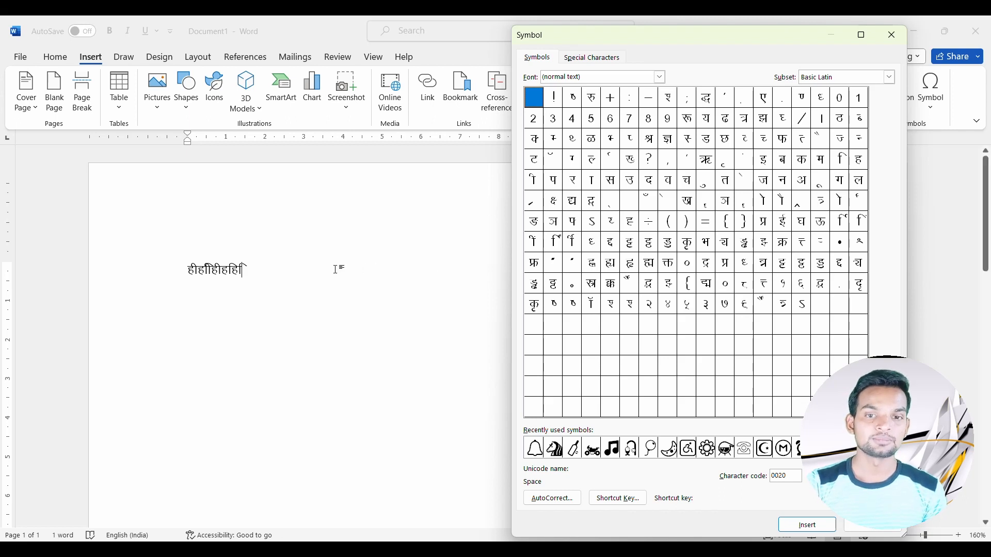
{"action": "left_click", "coordinate": [723, 245]}
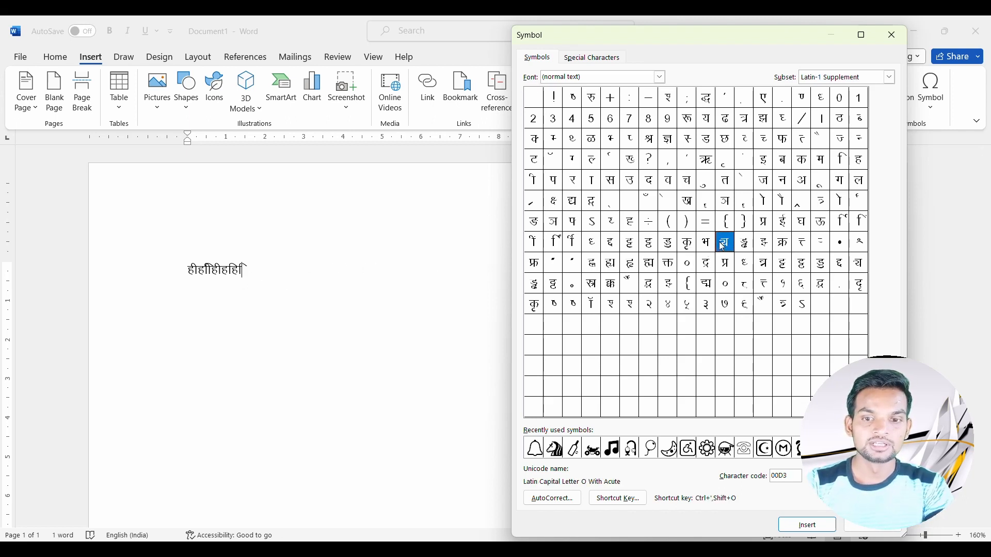
{"action": "left_click", "coordinate": [809, 526]}
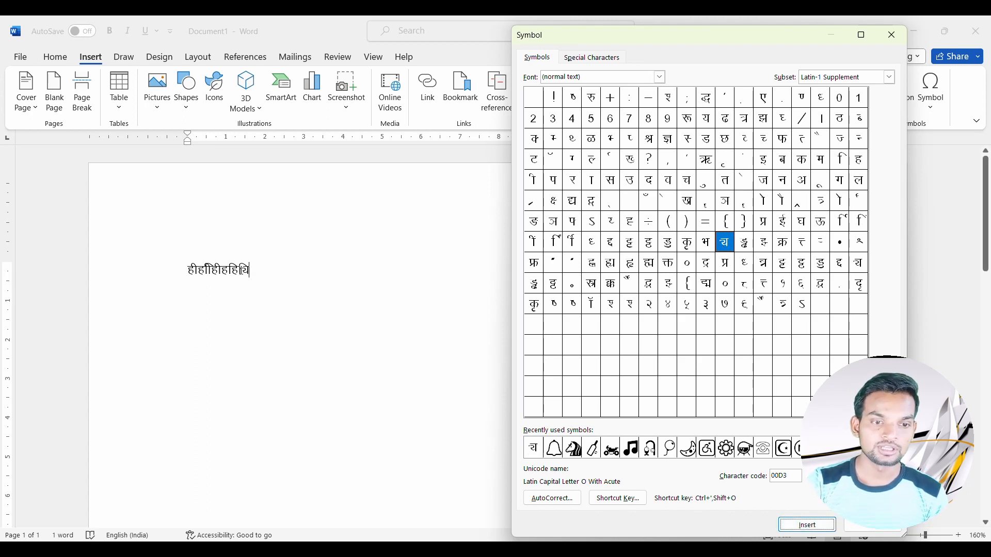
Add the Hindi symbol with character code 00F9 at the end of the text and close the Symbol dialog.
{"action": "left_click", "coordinate": [241, 271]}
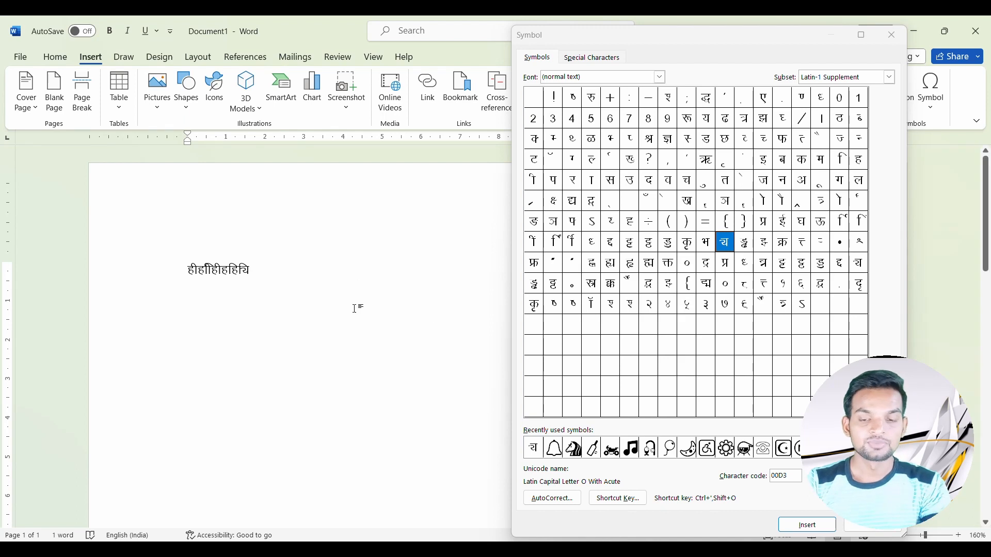
{"action": "left_click", "coordinate": [707, 289]}
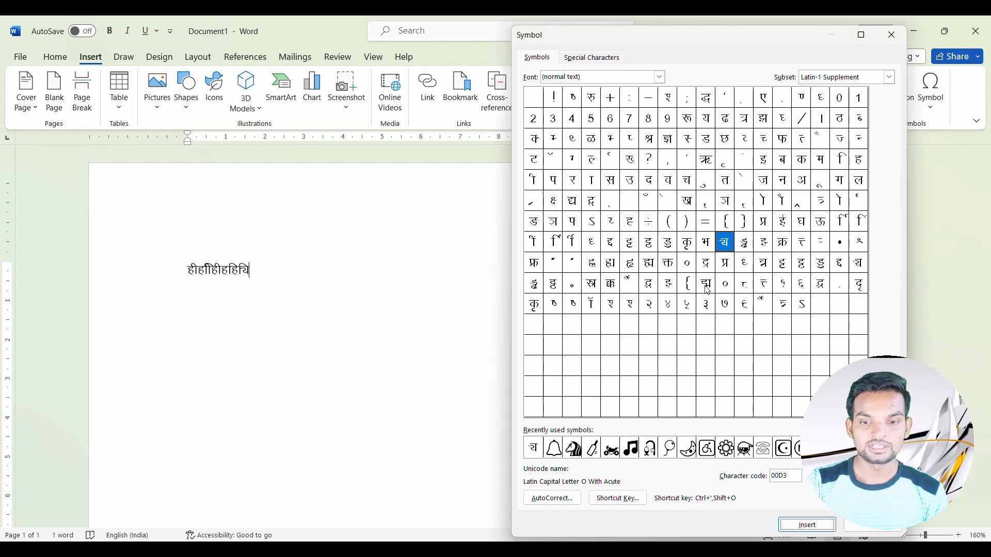
{"action": "left_click", "coordinate": [706, 289]}
{"action": "double_click", "coordinate": [707, 290]}
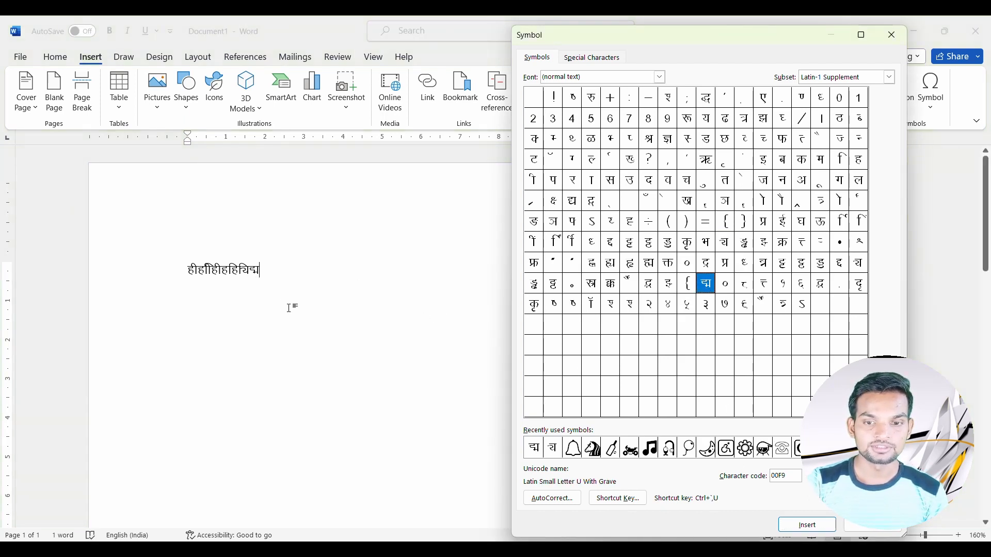
{"action": "left_click", "coordinate": [891, 34]}
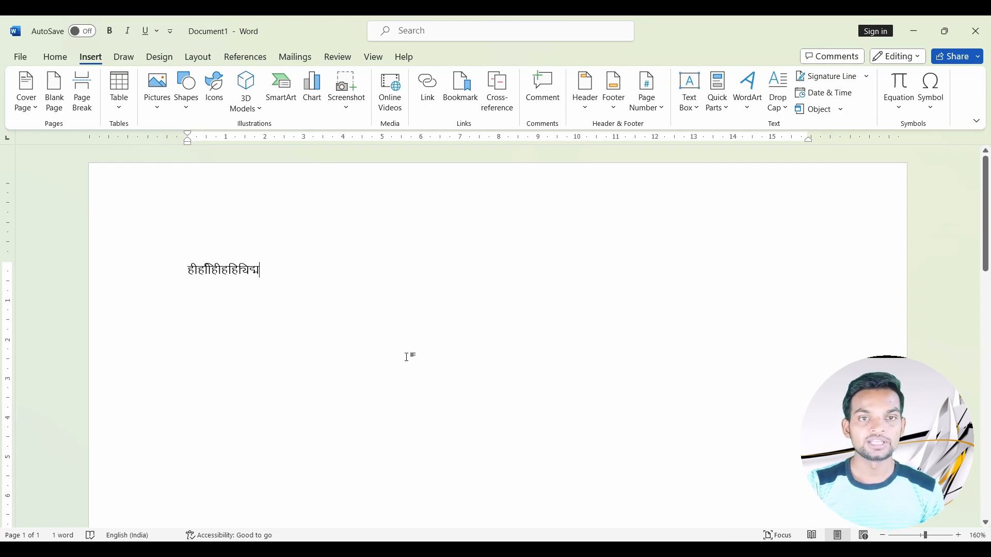
Display the drawing tools for the document.
{"action": "left_click", "coordinate": [124, 57]}
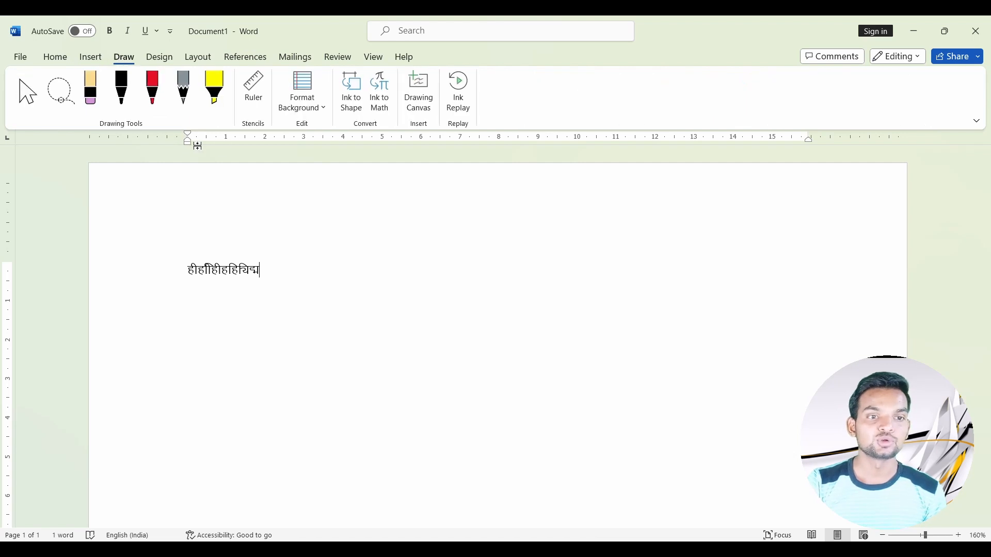